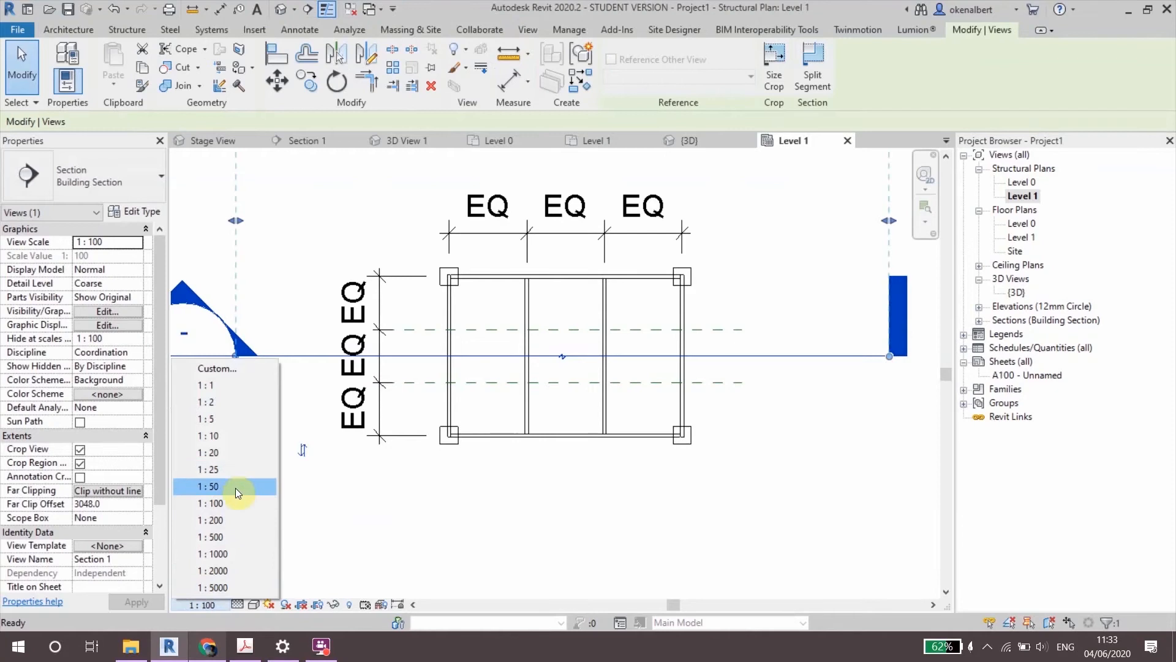
Step: Set the Level 1 structural plan's view scale to 1:25
click(235, 486)
click(198, 605)
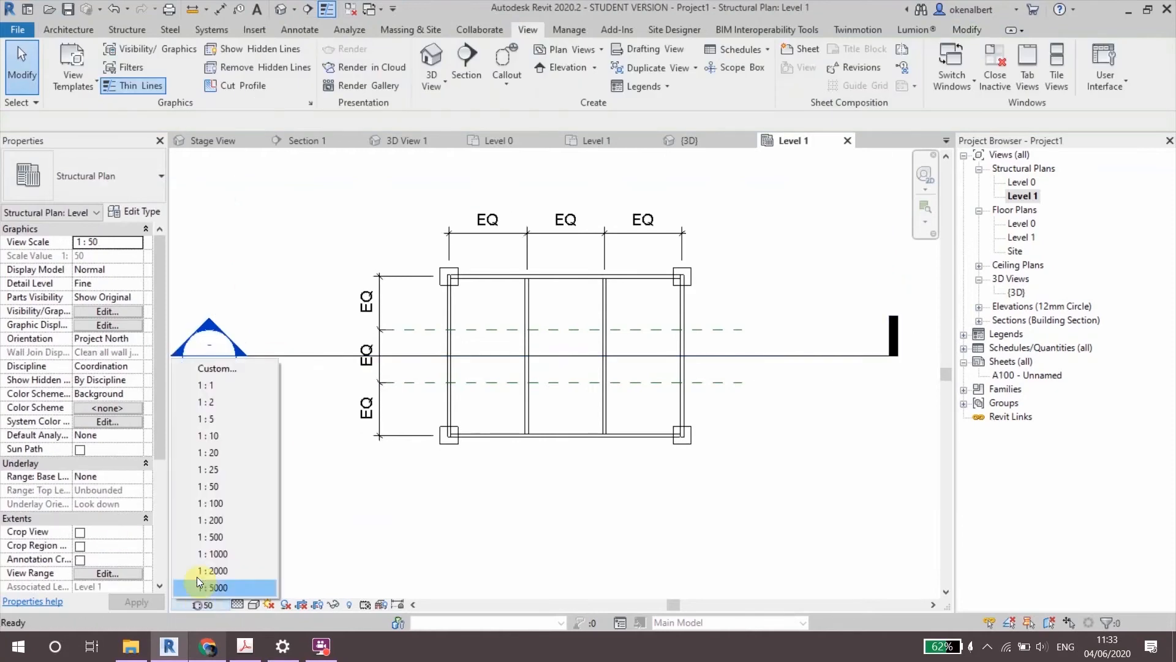
click(208, 469)
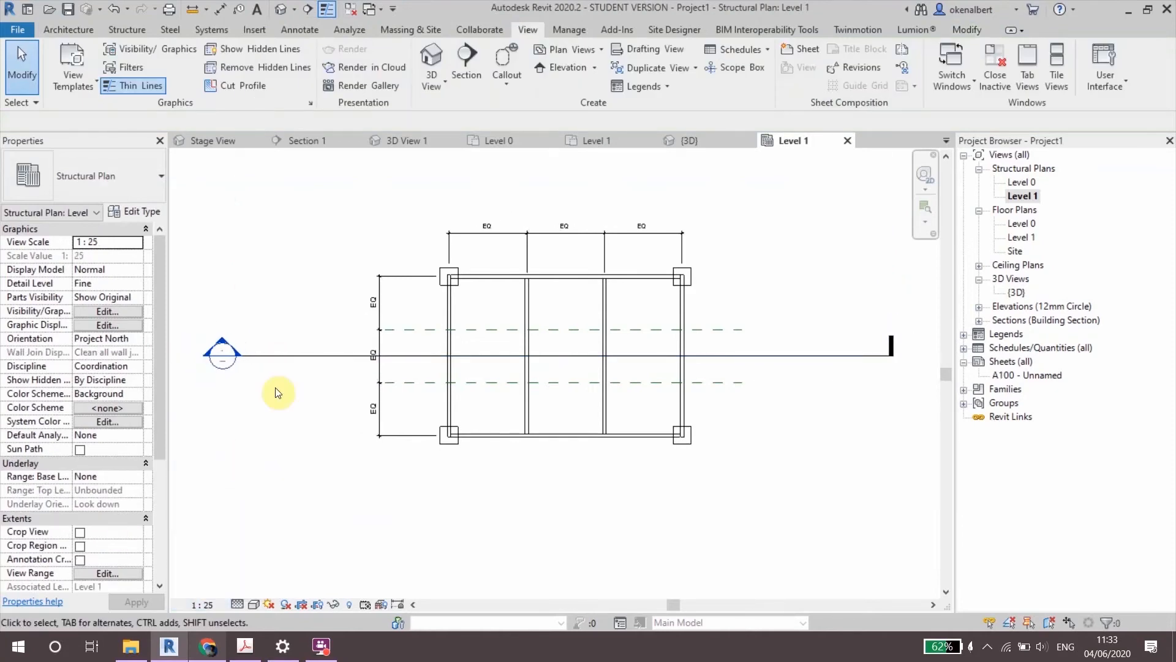
scroll(705, 366, down, 1)
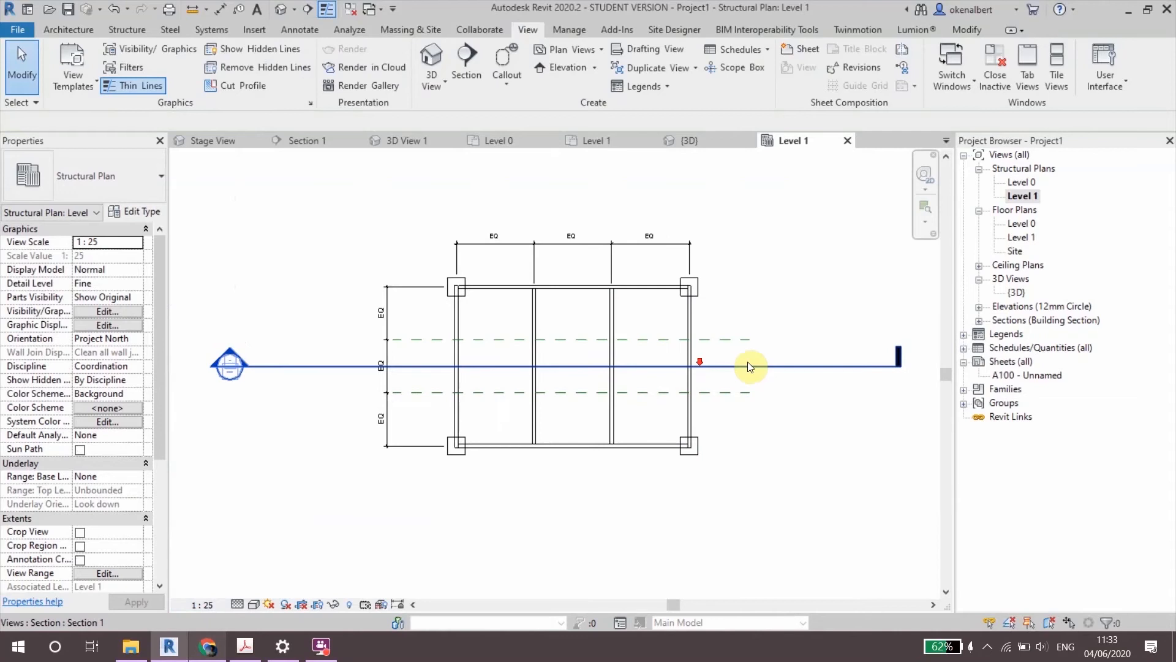
Step: Go to the section view of the section line cut through the middle of the frame
click(741, 365)
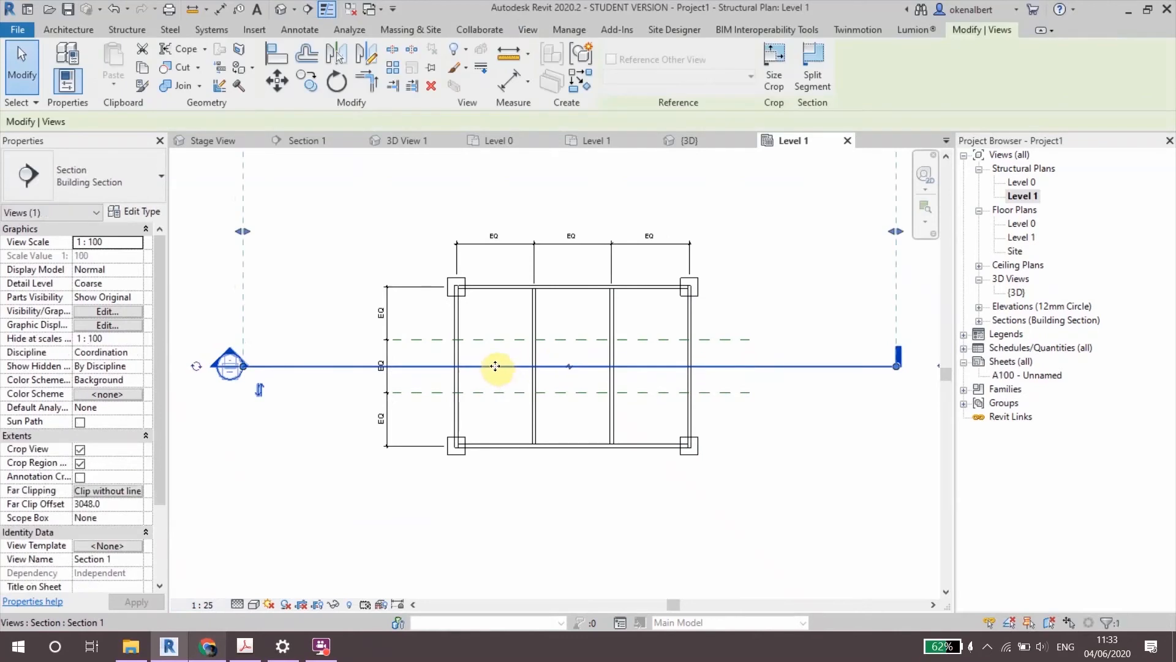
right_click(263, 363)
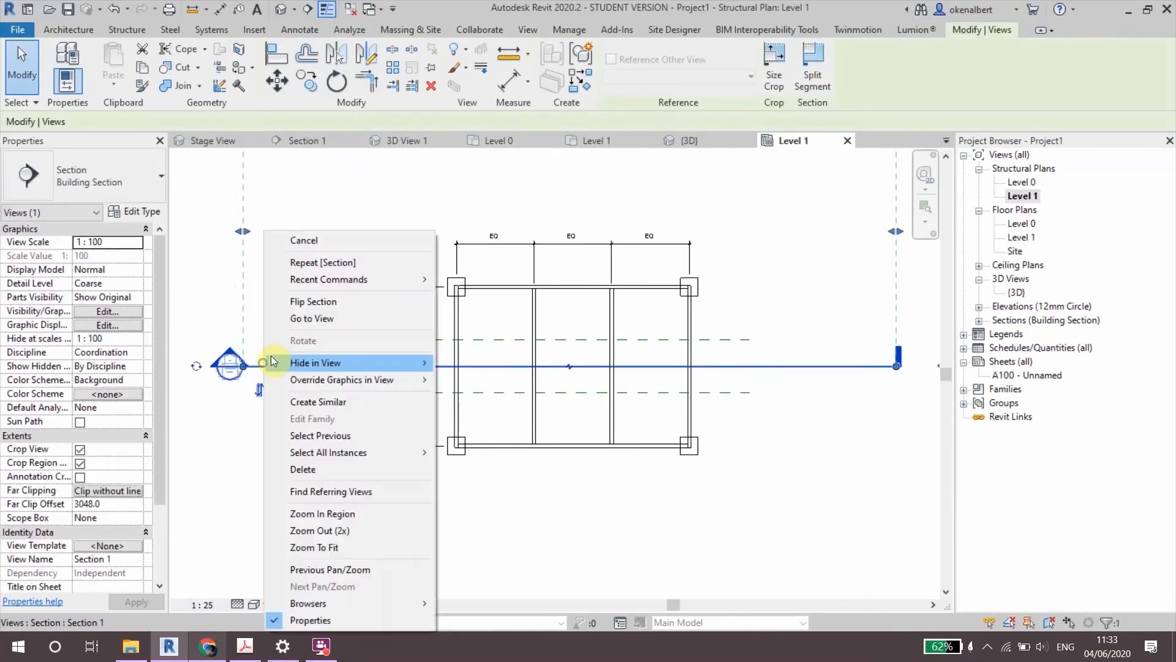
click(317, 316)
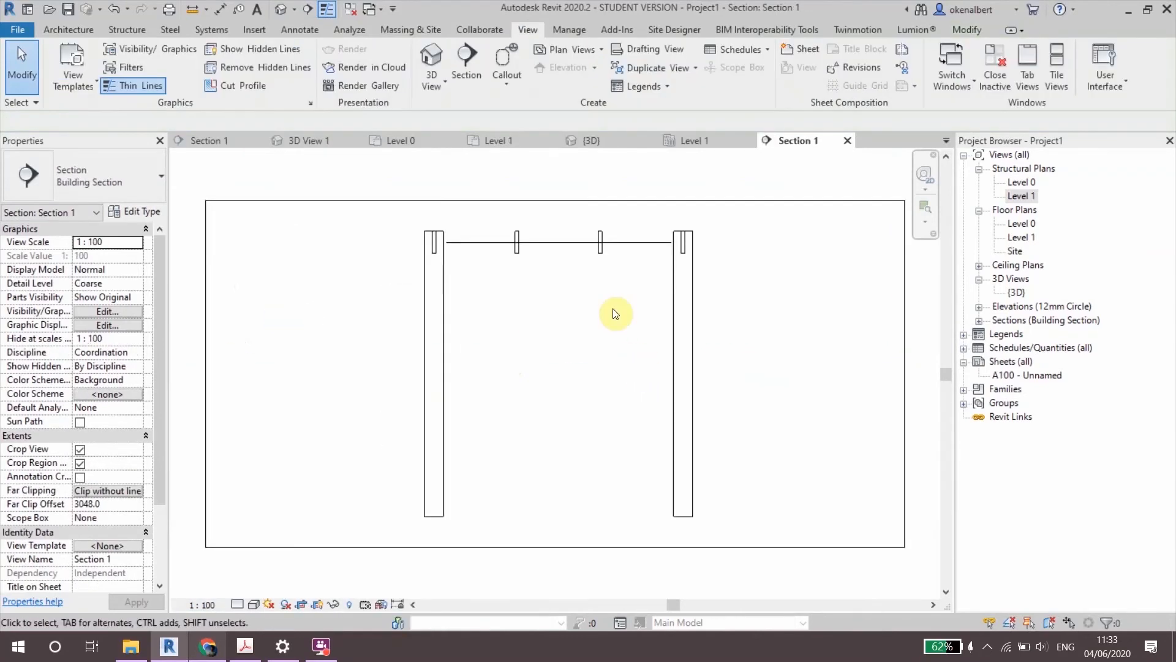
Step: Set the Section 1 view's detail level to Medium and examine the beams between the columns
scroll(630, 241, up, 1)
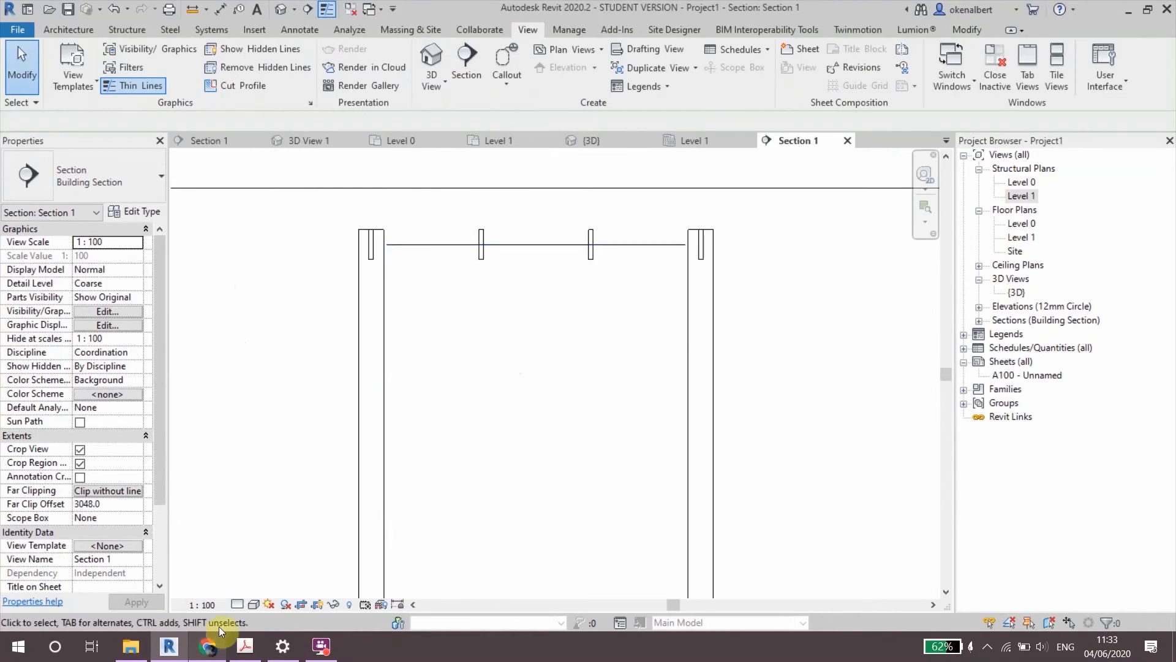
click(236, 605)
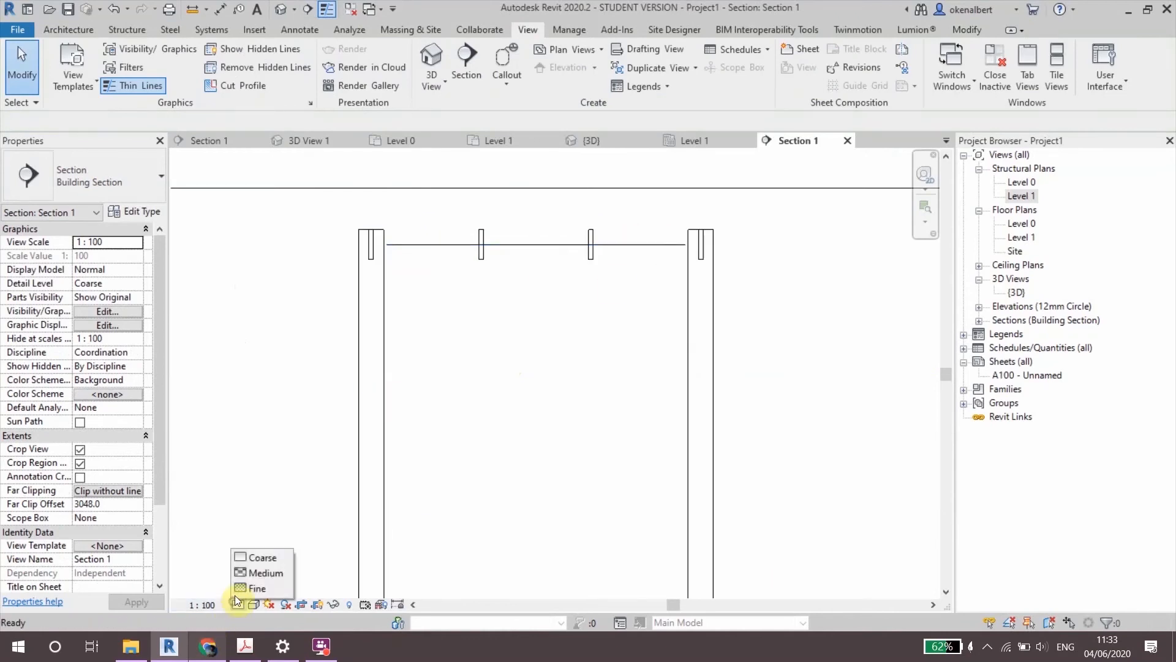
click(257, 573)
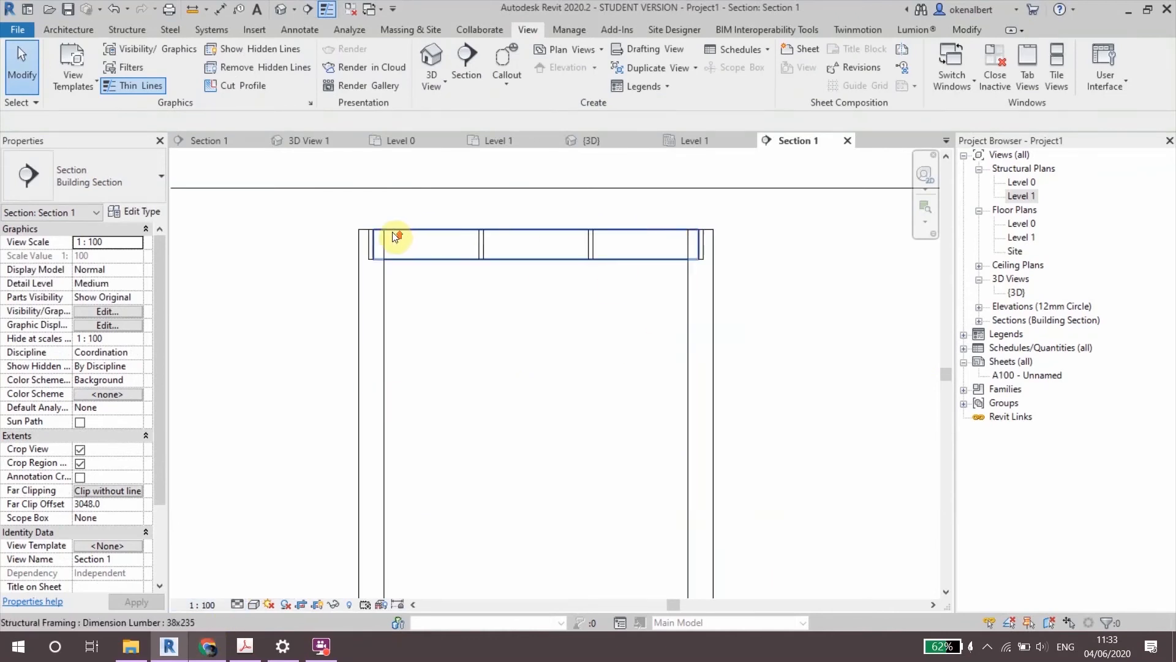
scroll(394, 236, up, 3)
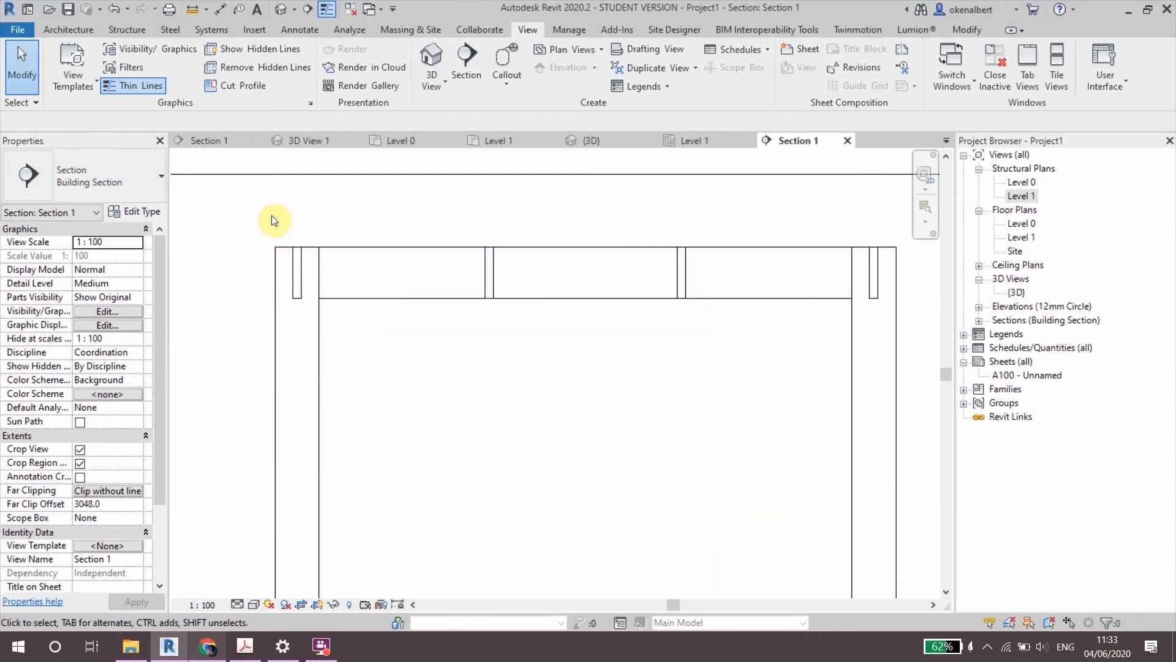
scroll(258, 231, down, 2)
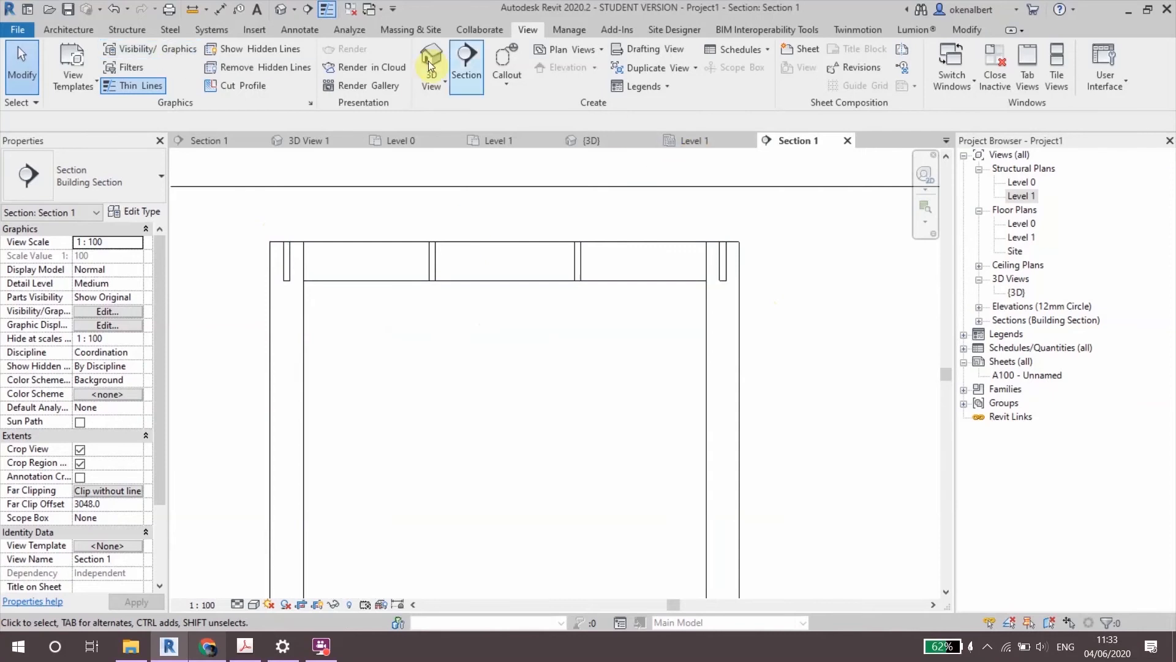
Step: Return to the Level 1 structural plan that shows the framing
click(704, 141)
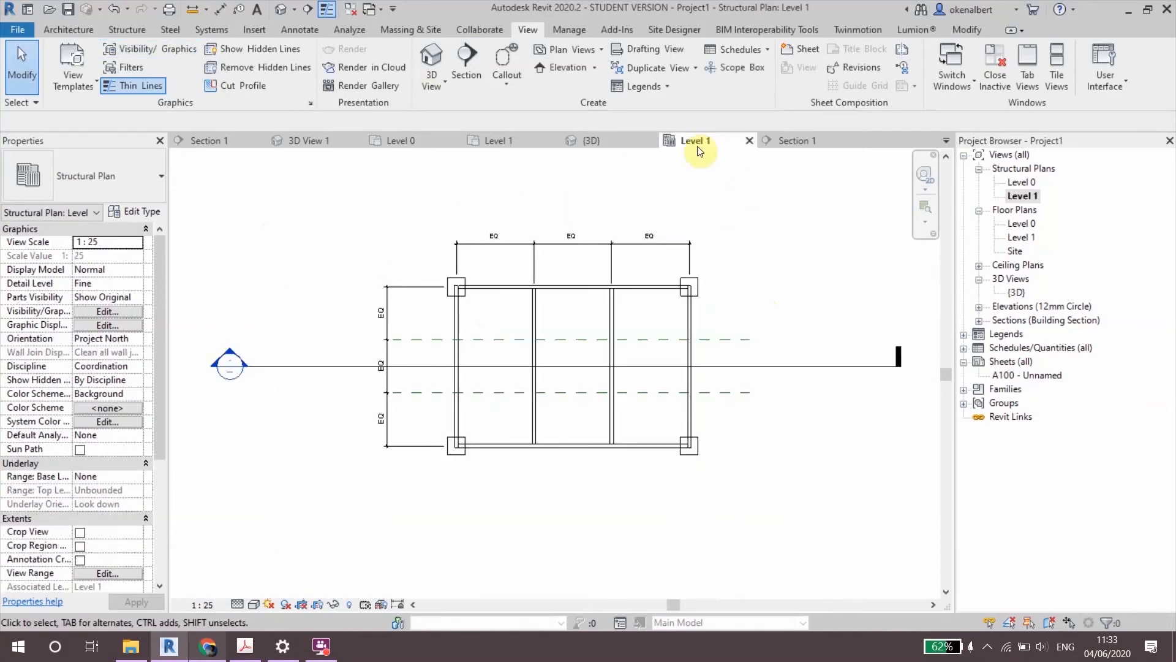
click(512, 142)
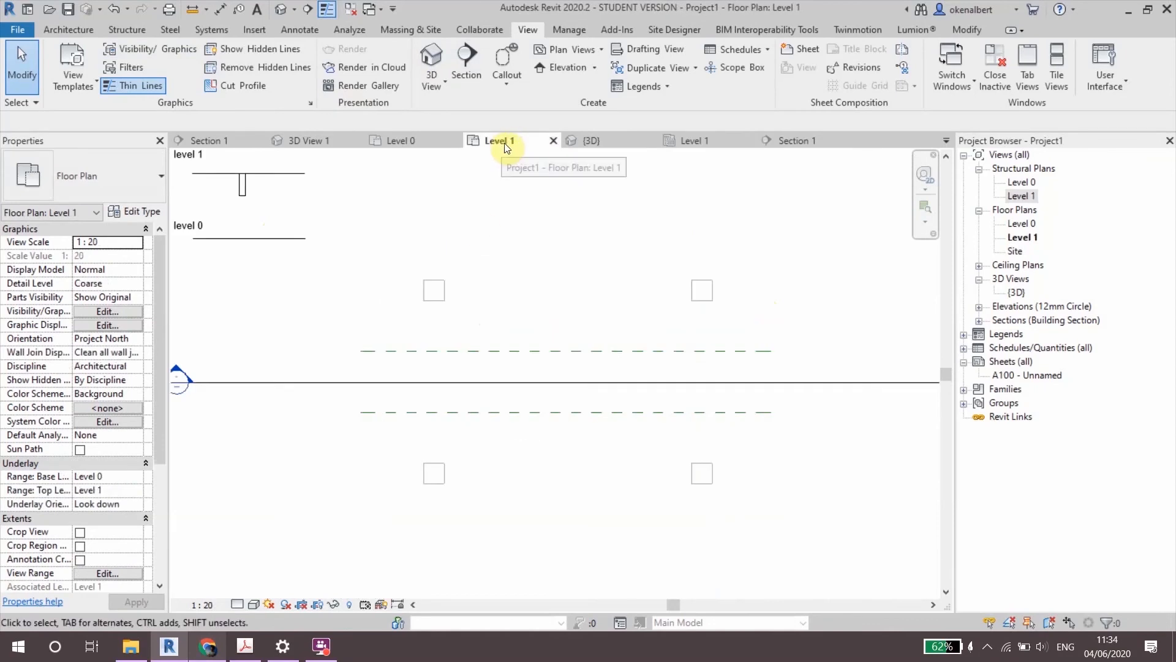
click(692, 143)
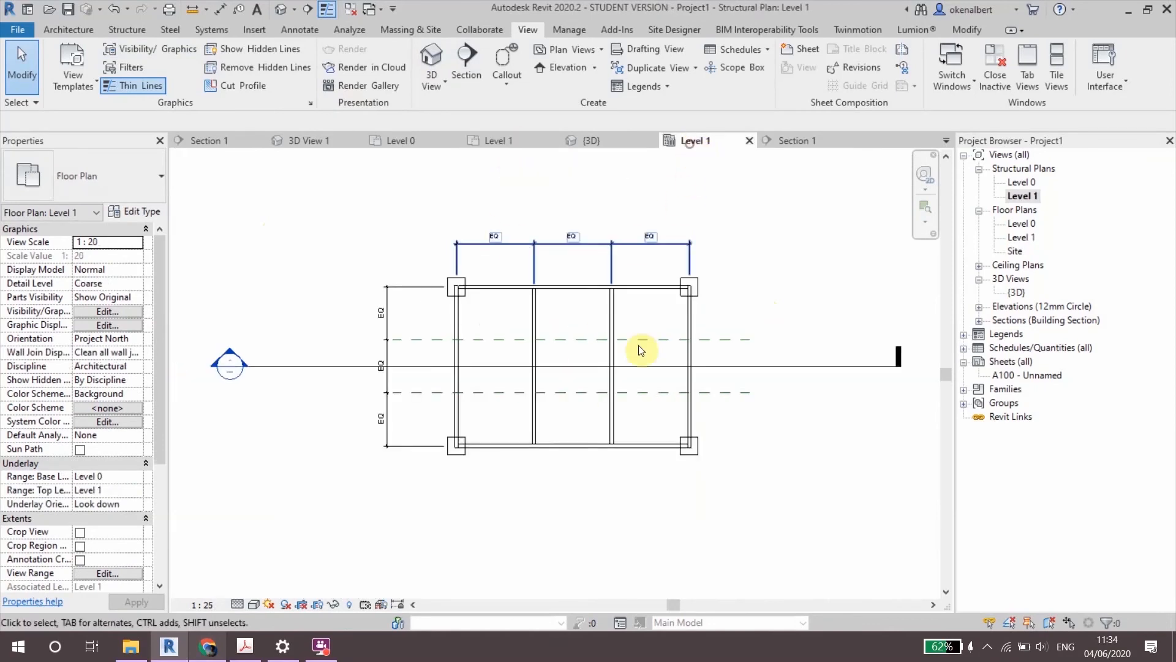
Step: Create an in-place component in the Generic Models category and name it Woven Cloth
click(78, 31)
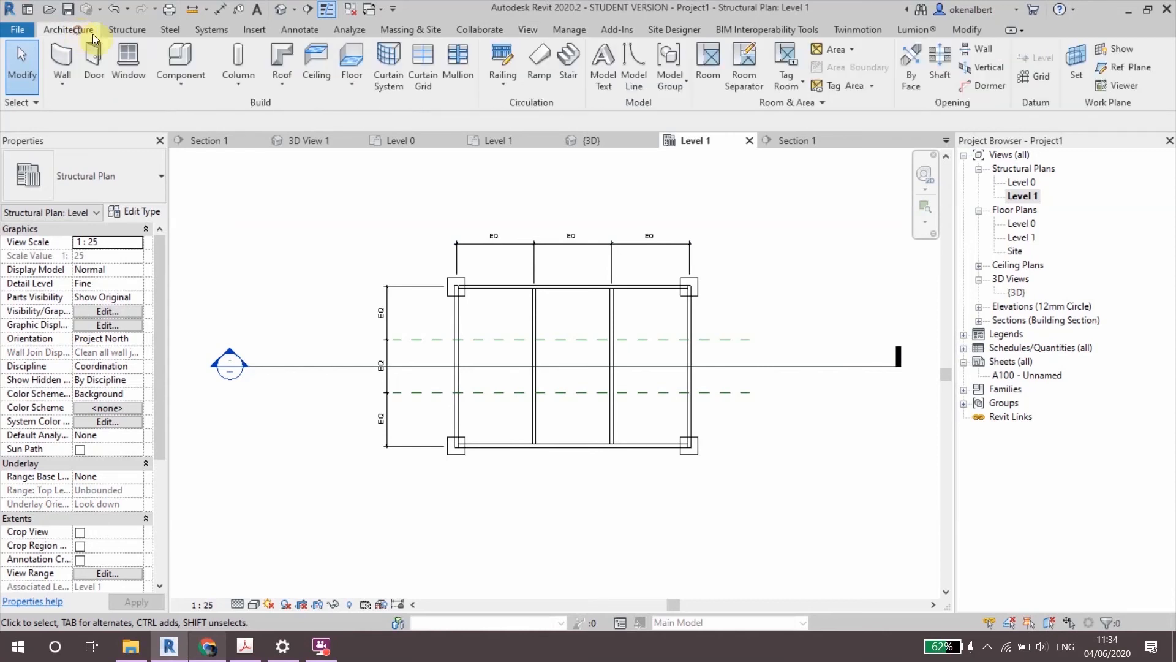
click(180, 78)
click(189, 145)
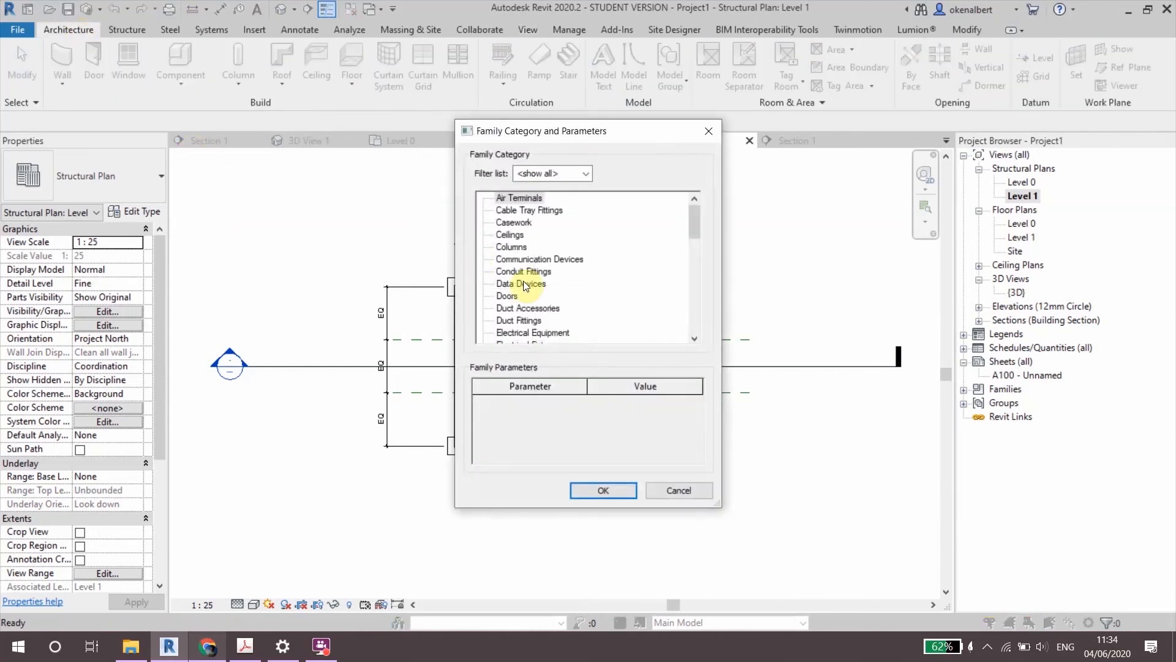
scroll(526, 275, down, 1)
scroll(527, 272, down, 3)
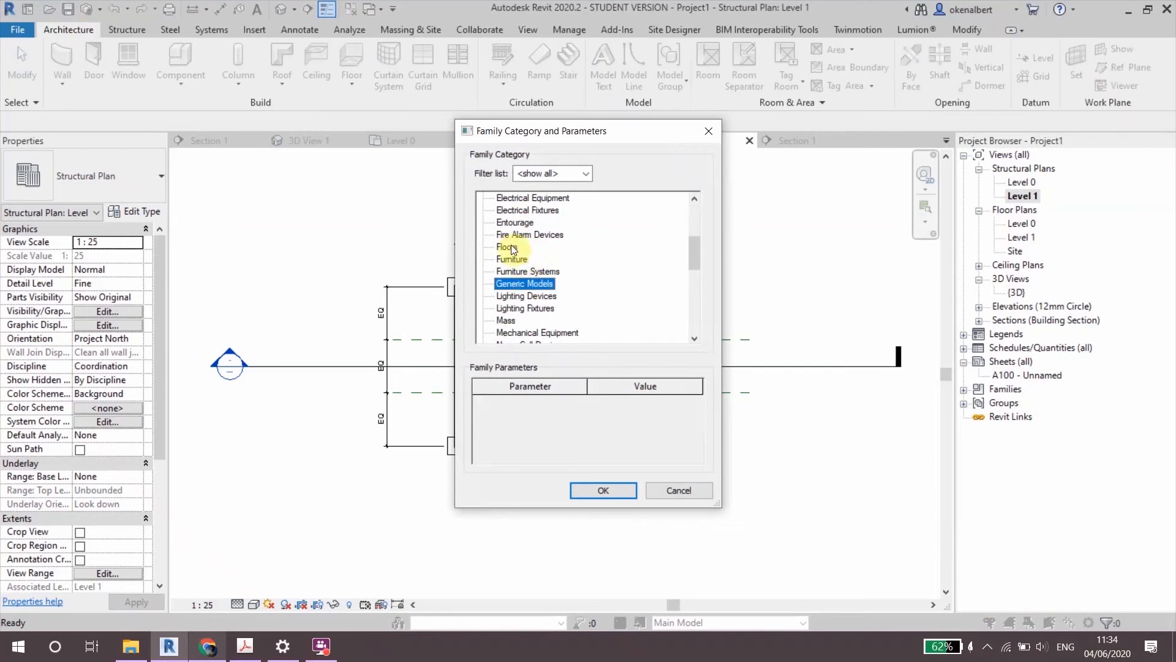
scroll(506, 297, down, 2)
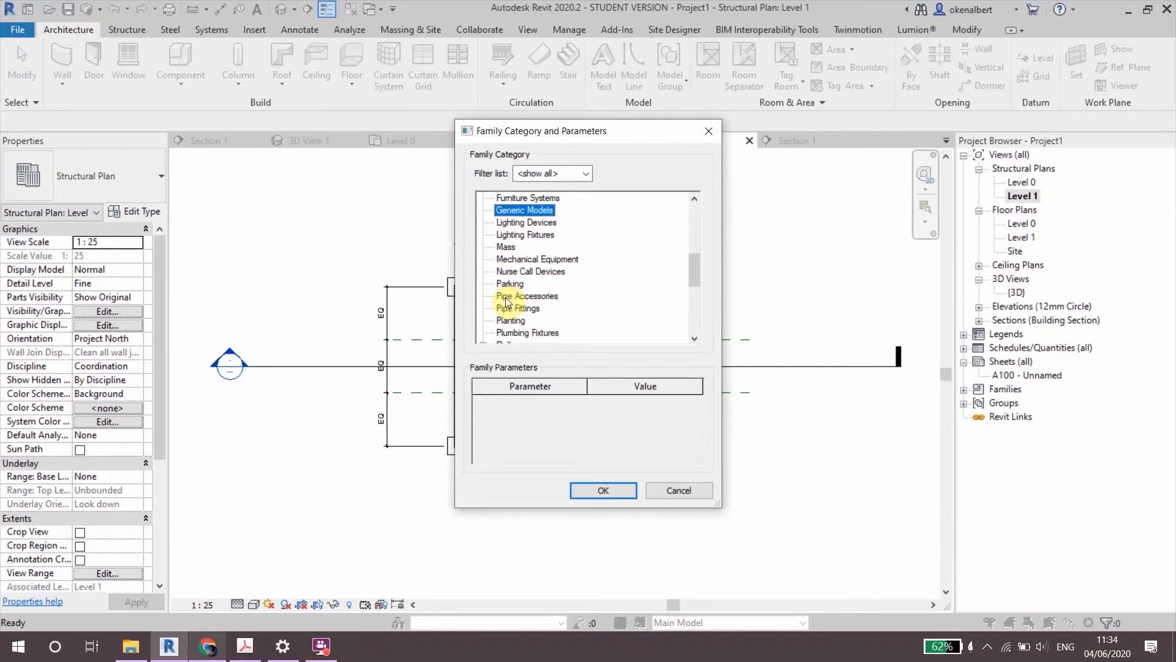
scroll(505, 297, up, 6)
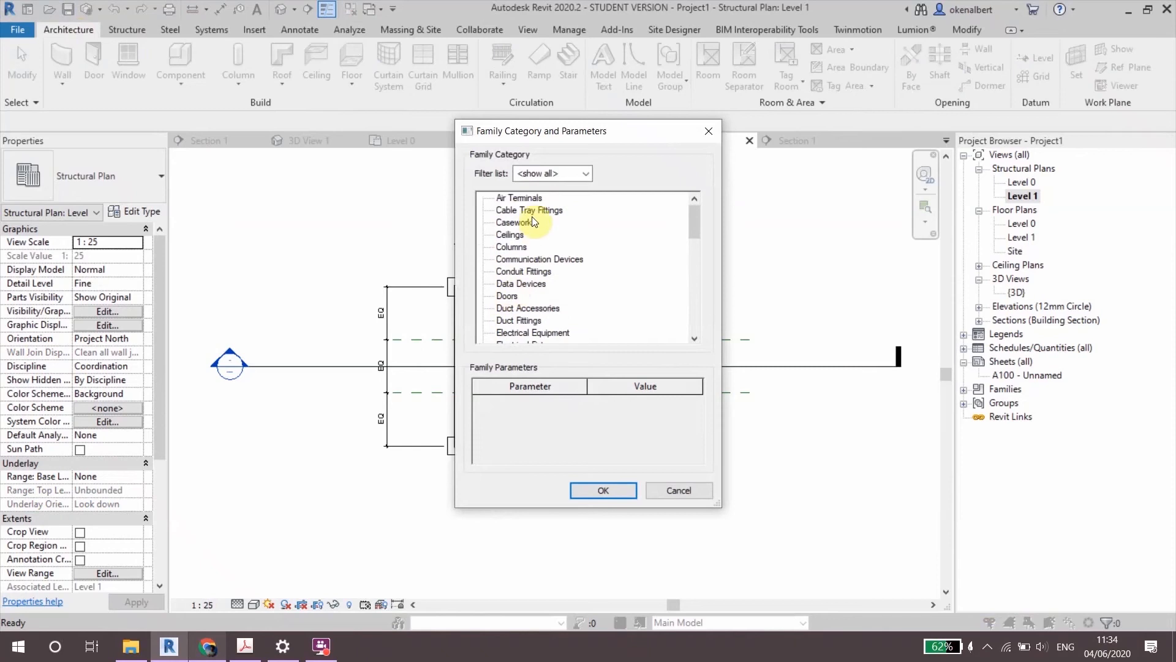
scroll(521, 251, down, 5)
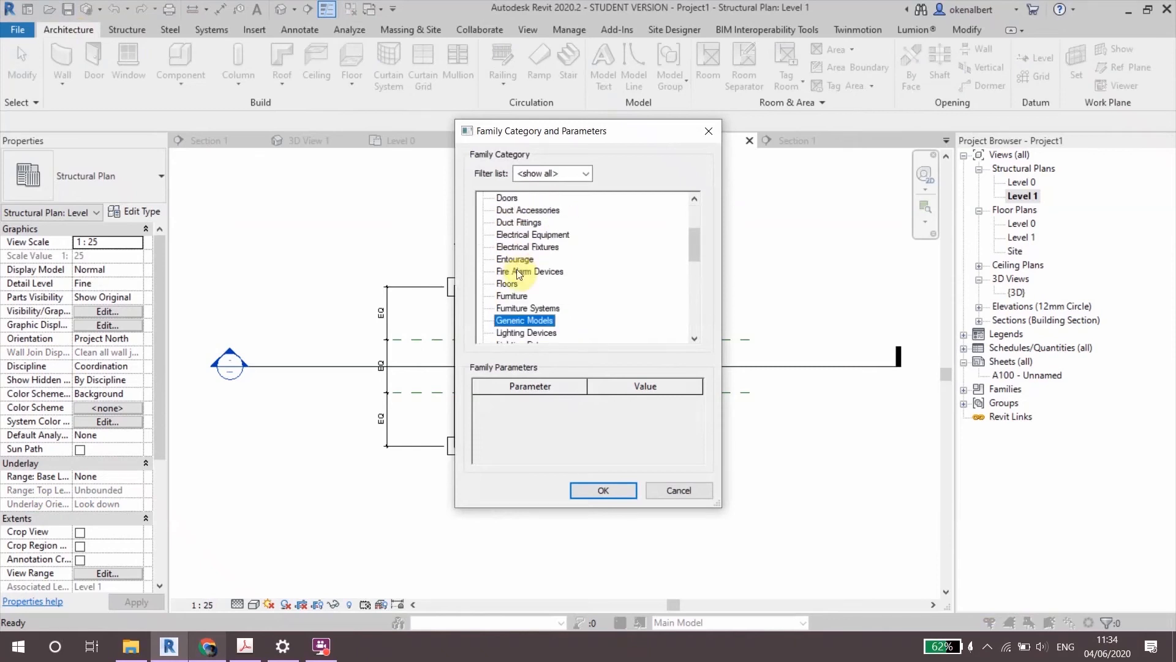
click(629, 493)
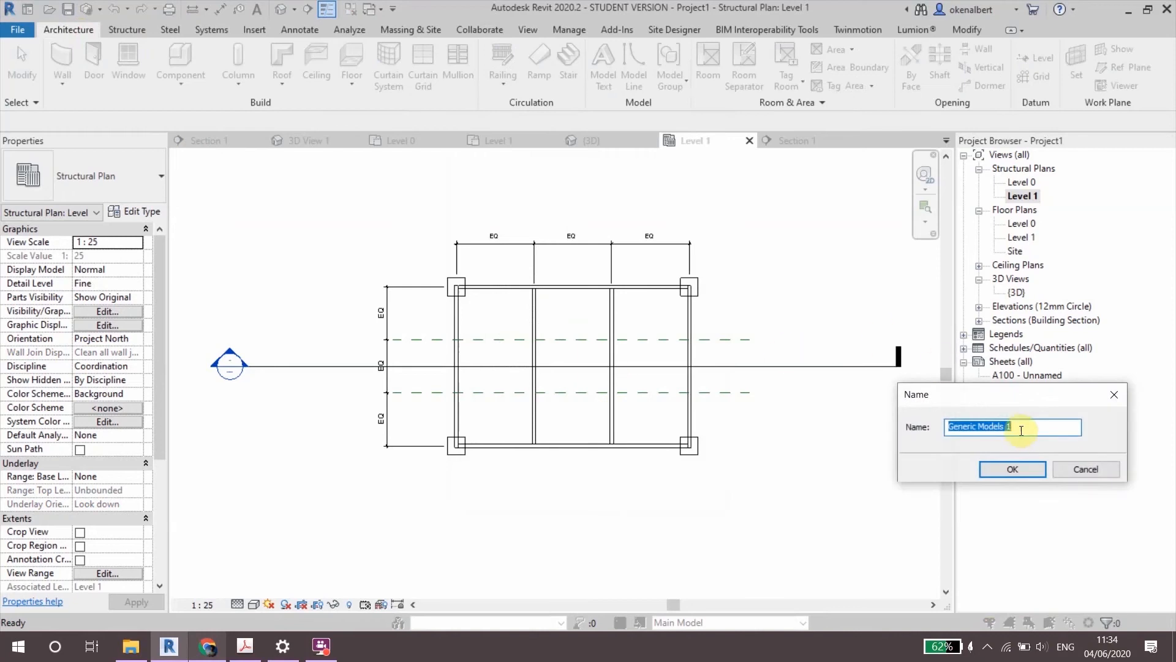
text(Woven Cloth)
click(994, 470)
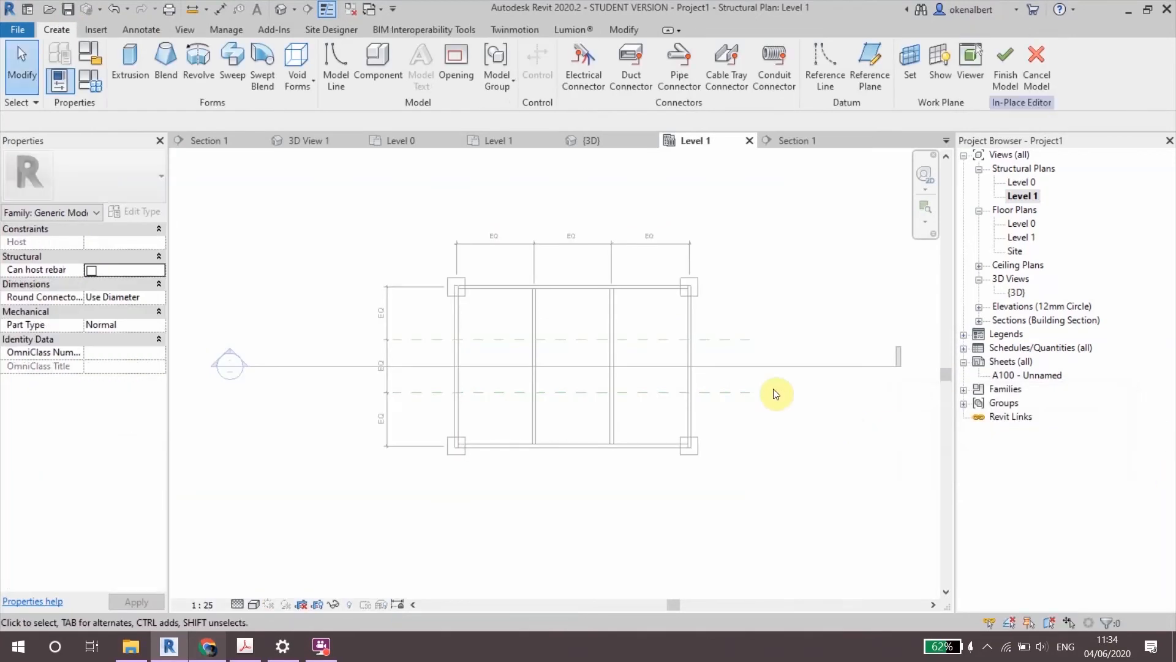
Step: In the Section 1 view, draw two horizontal reference planes about 281 mm apart, one just above and one just below the beams
scroll(548, 314, up, 3)
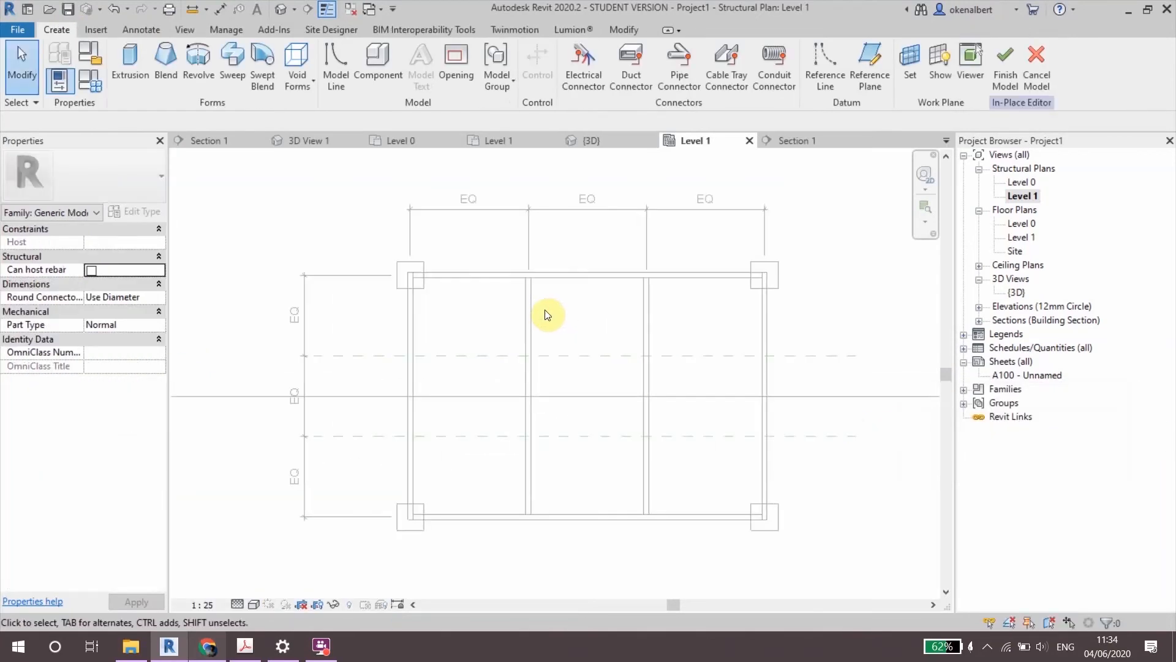
click(795, 142)
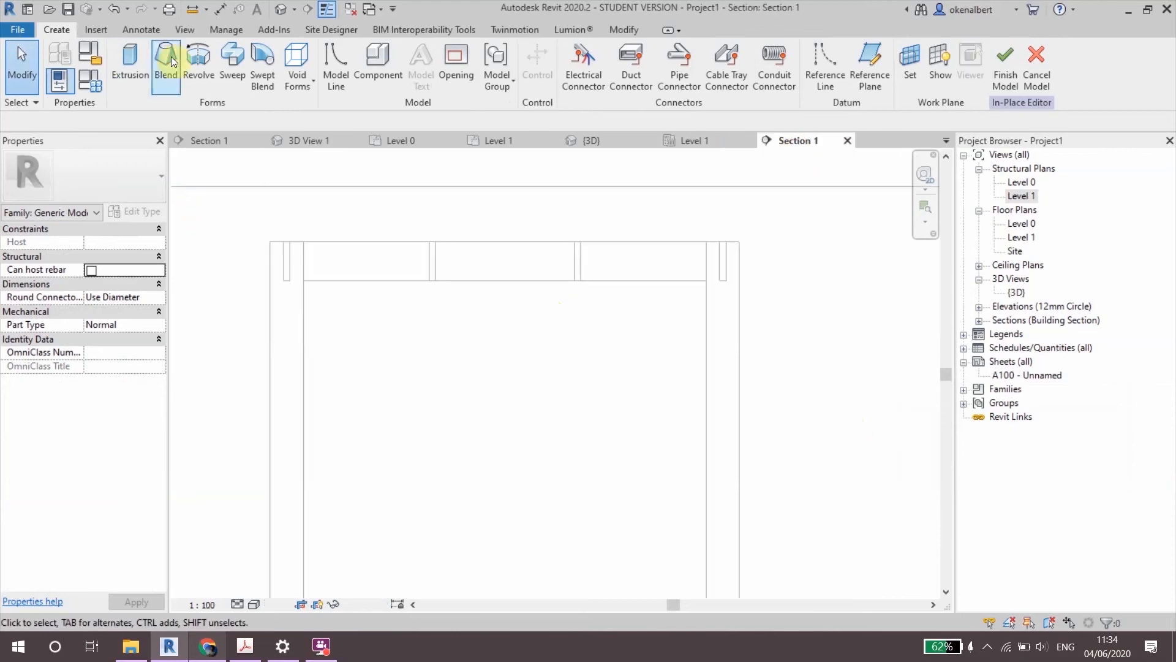
click(870, 68)
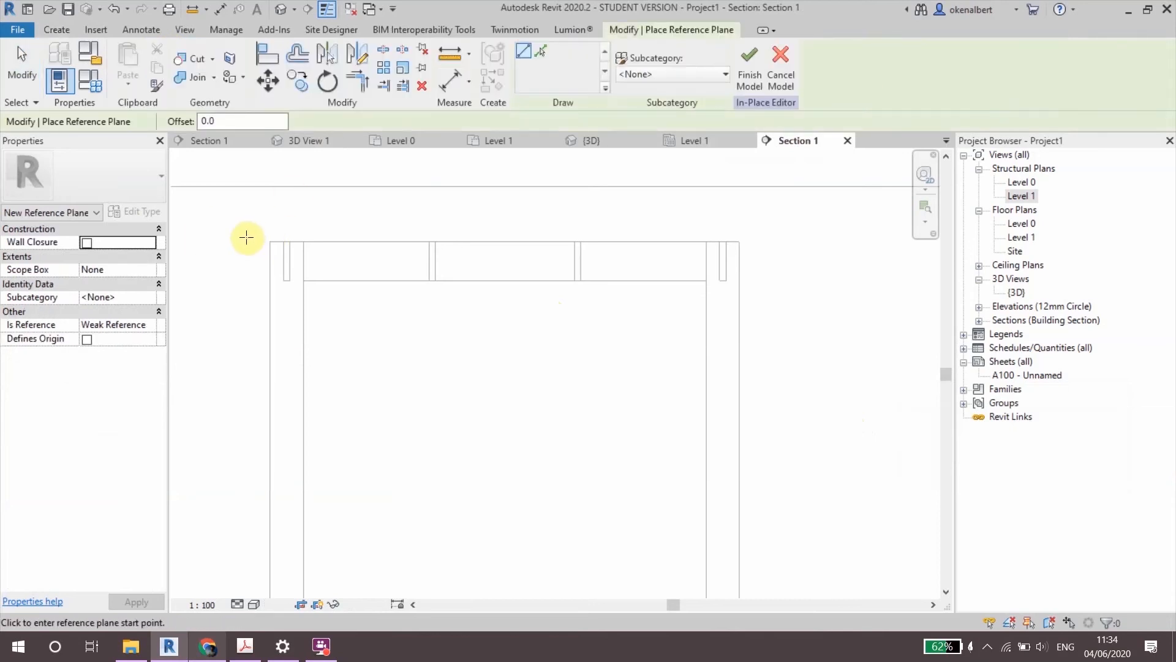
click(197, 238)
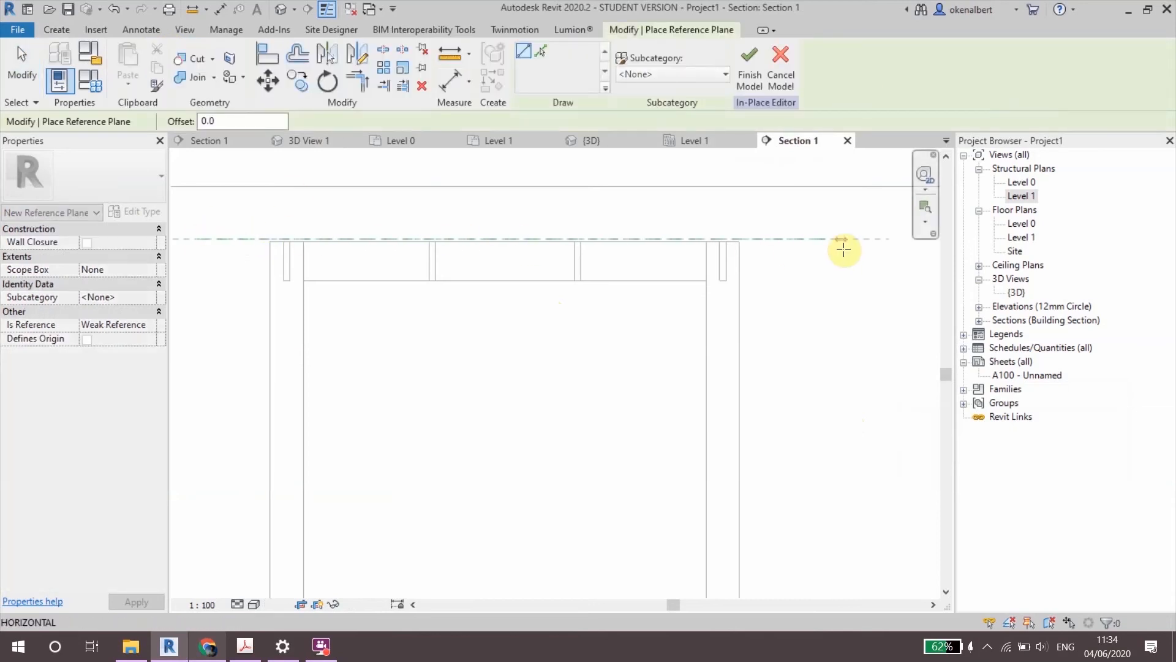
click(843, 249)
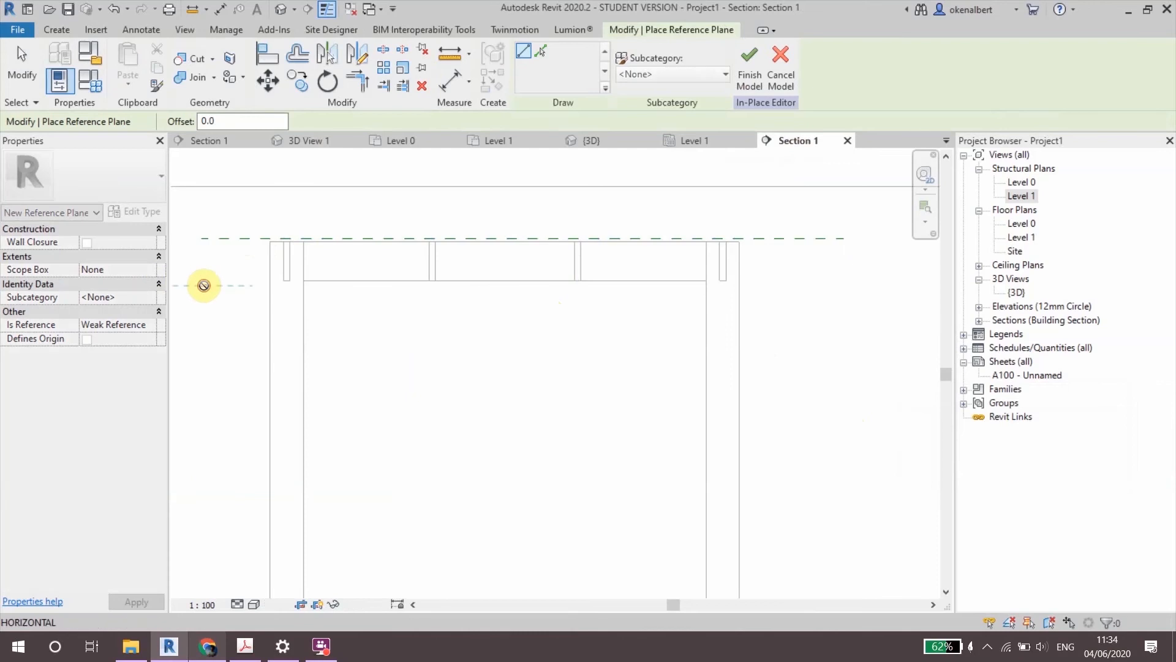
click(850, 299)
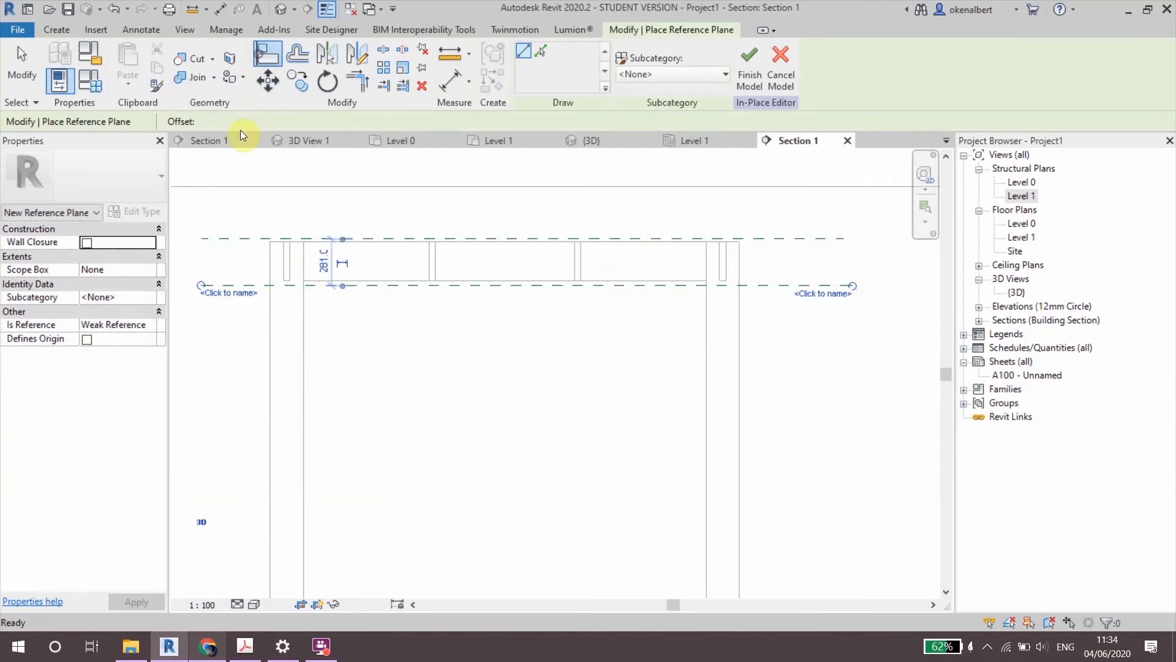
Step: Align the upper reference plane to the top edge of the beams and the lower one to their bottom edge
key(a)
key(l)
scroll(278, 241, up, 2)
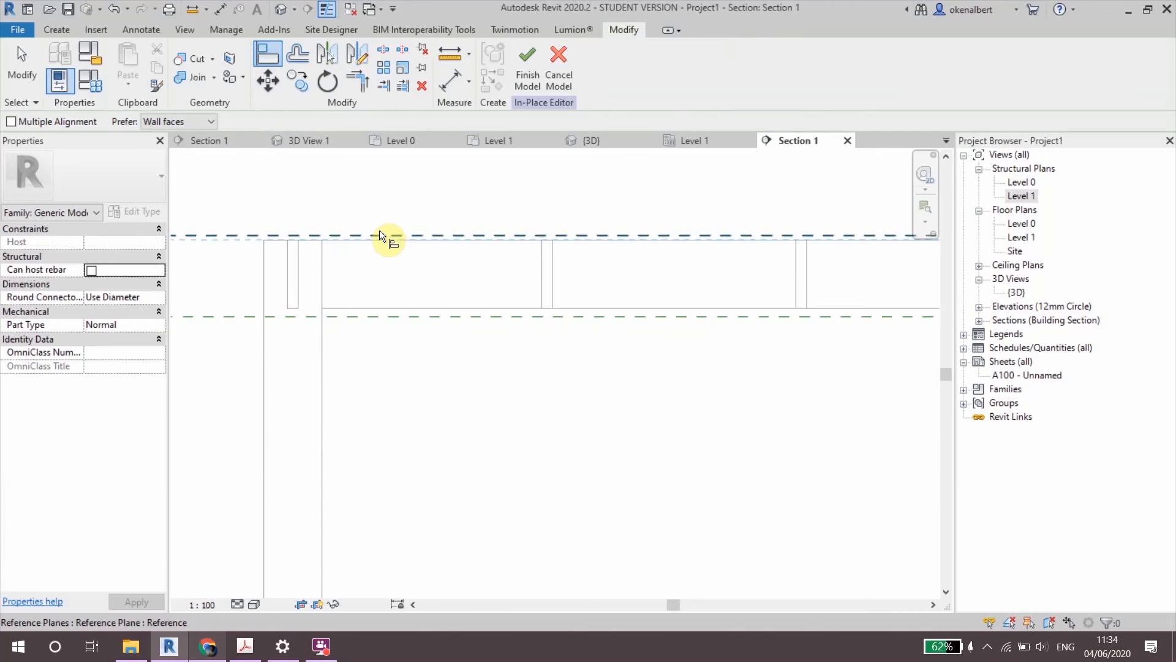
click(378, 230)
click(398, 311)
click(396, 319)
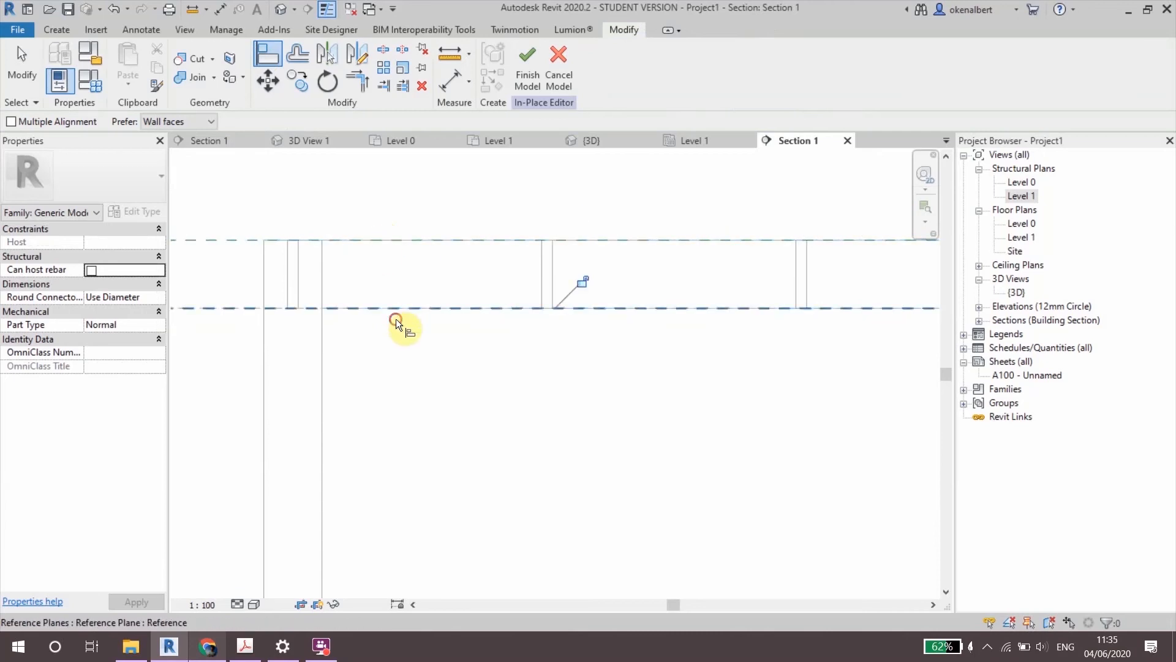
scroll(398, 355, down, 3)
middle_drag(454, 420, 414, 357)
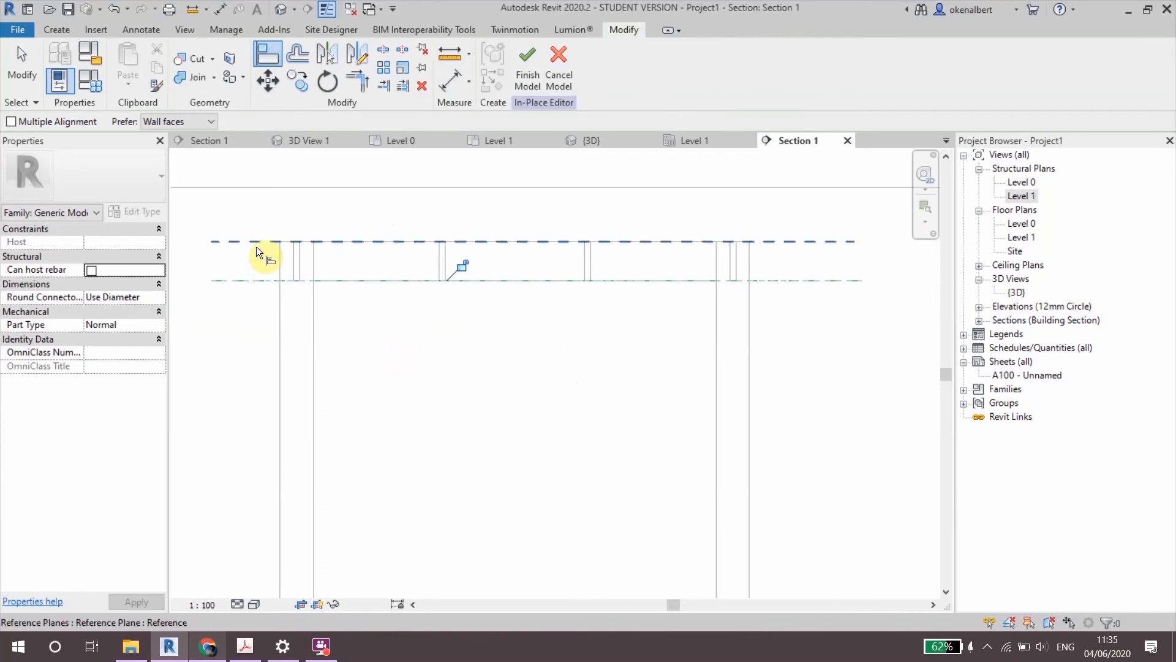
middle_drag(294, 181, 310, 194)
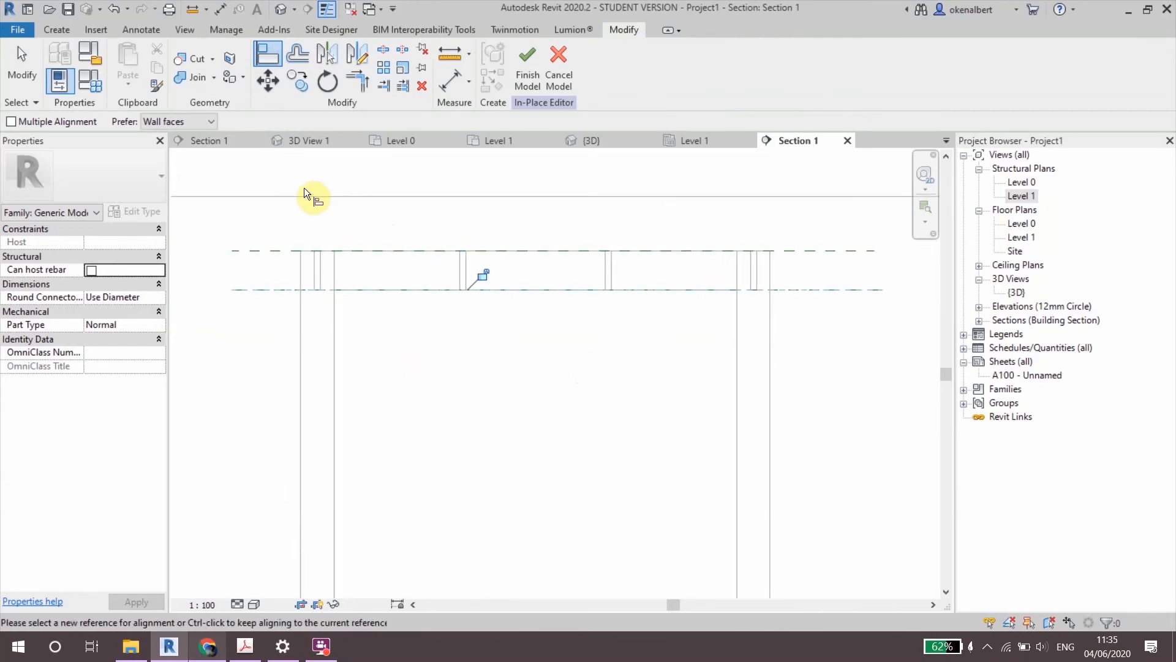
click(51, 28)
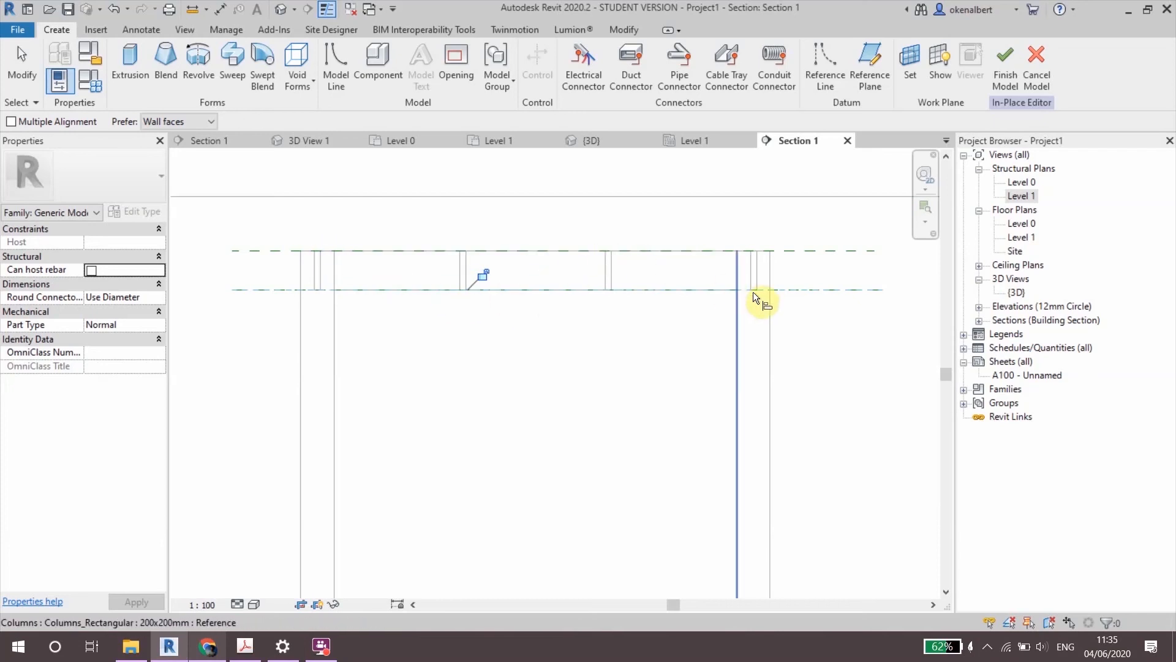
key(Escape)
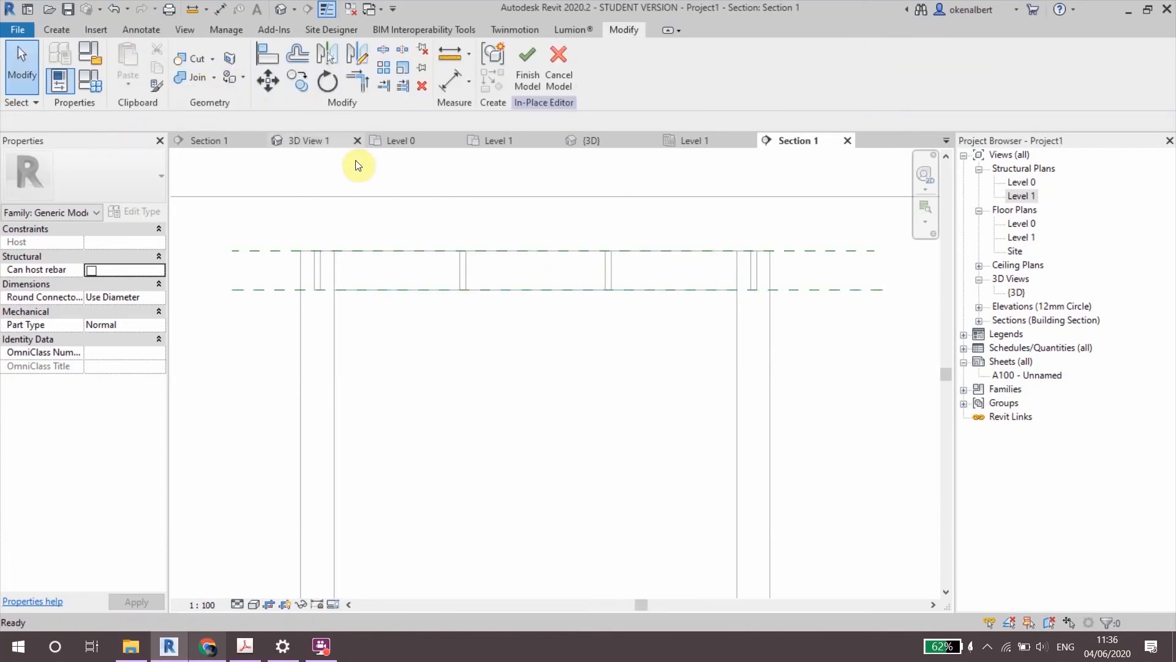
click(72, 27)
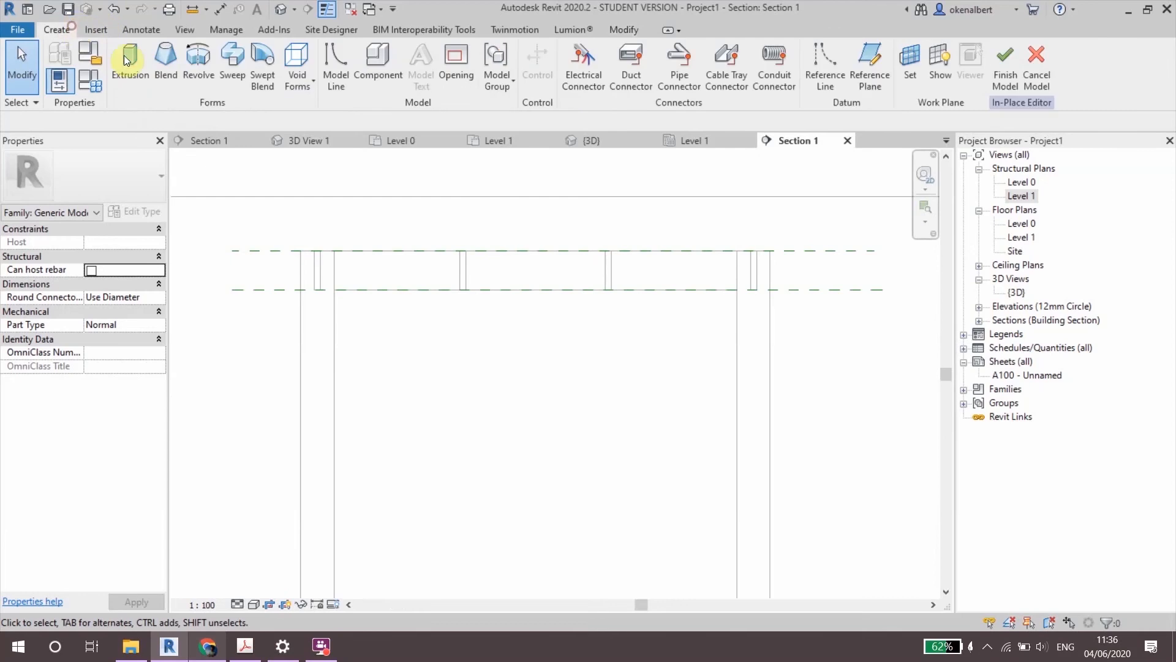
click(130, 67)
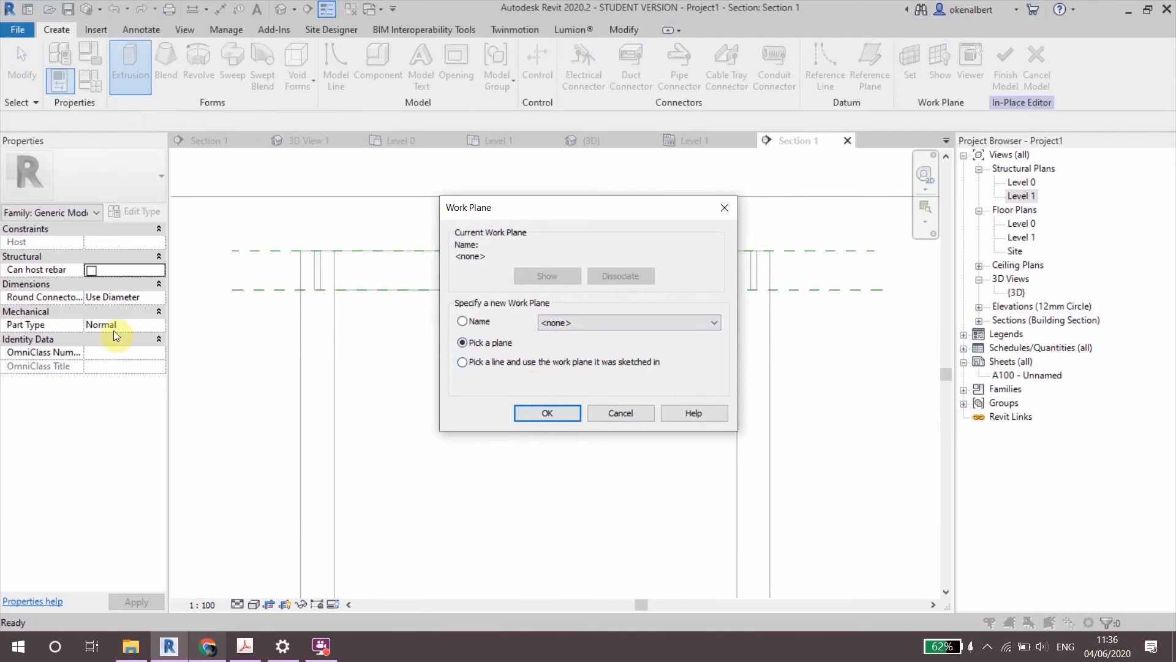
click(610, 415)
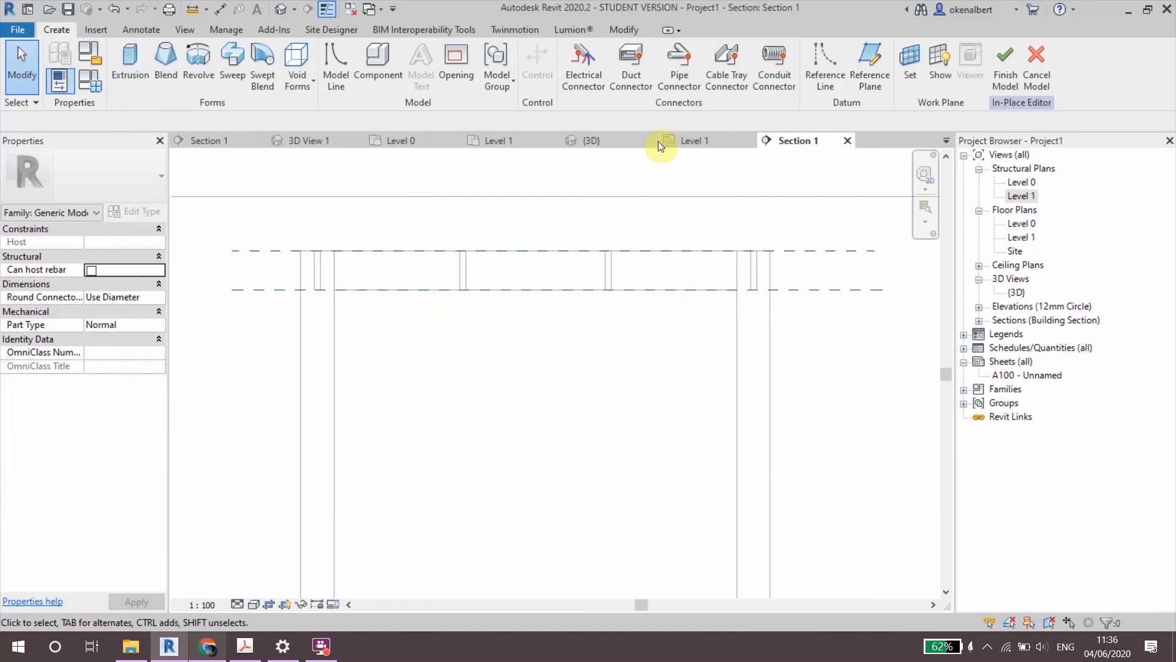
Step: Inspect the frame's beam layout in the 3D view and the Level 1 plan
click(600, 141)
shift+middle_drag(572, 341, 533, 368)
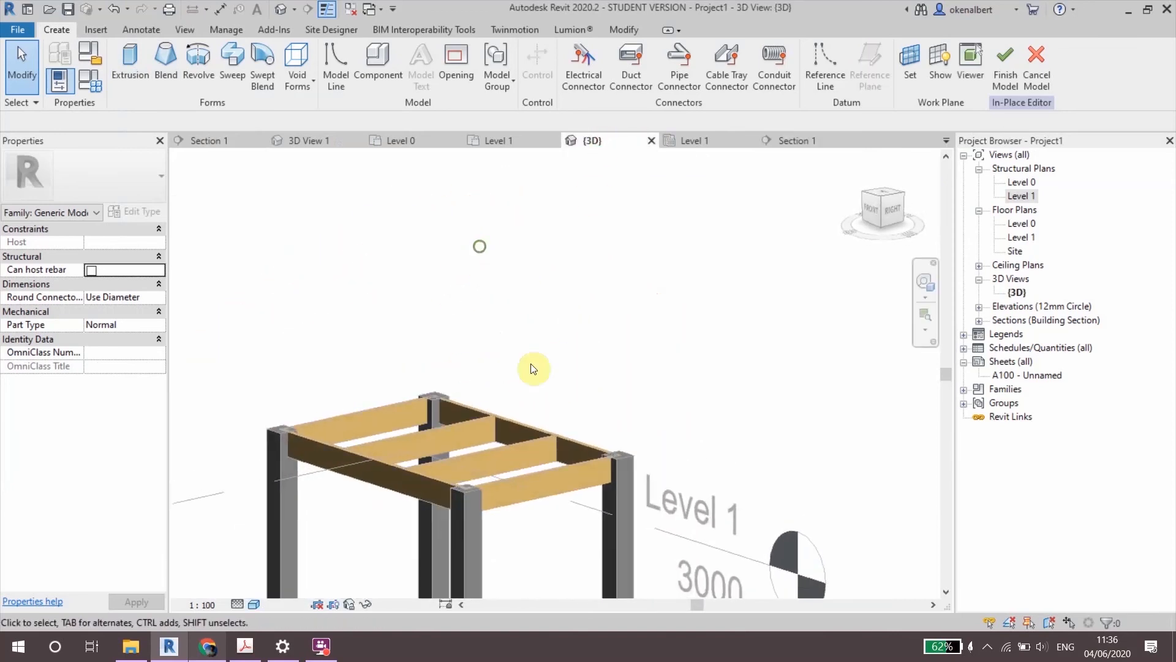
shift+middle_drag(400, 455, 300, 418)
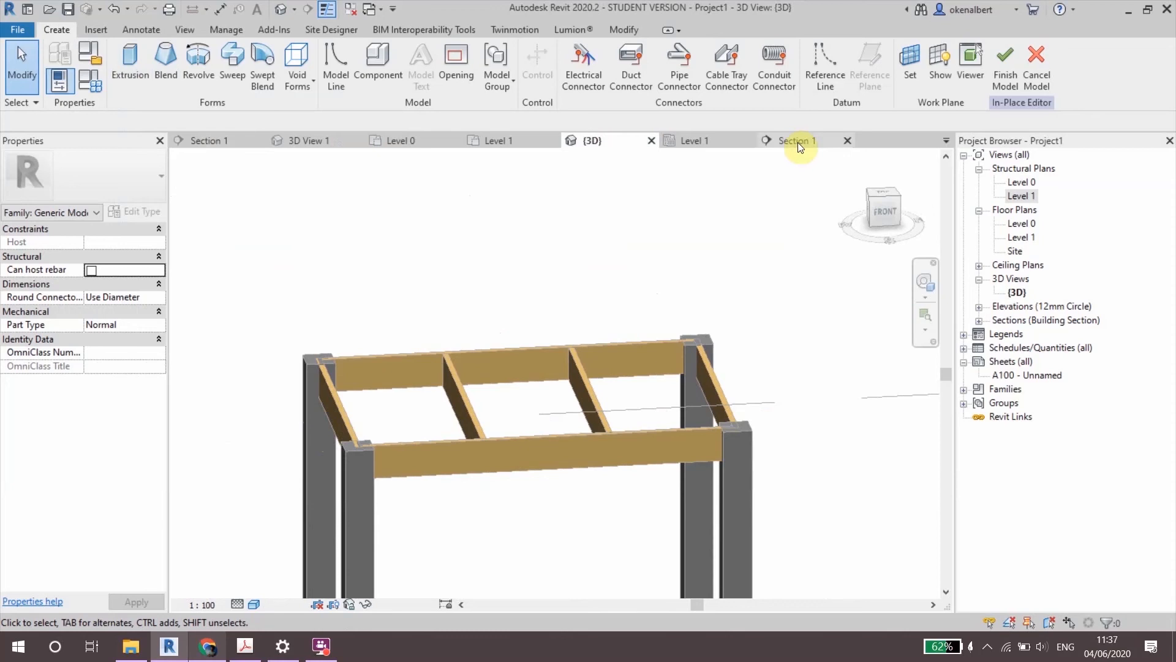
click(710, 141)
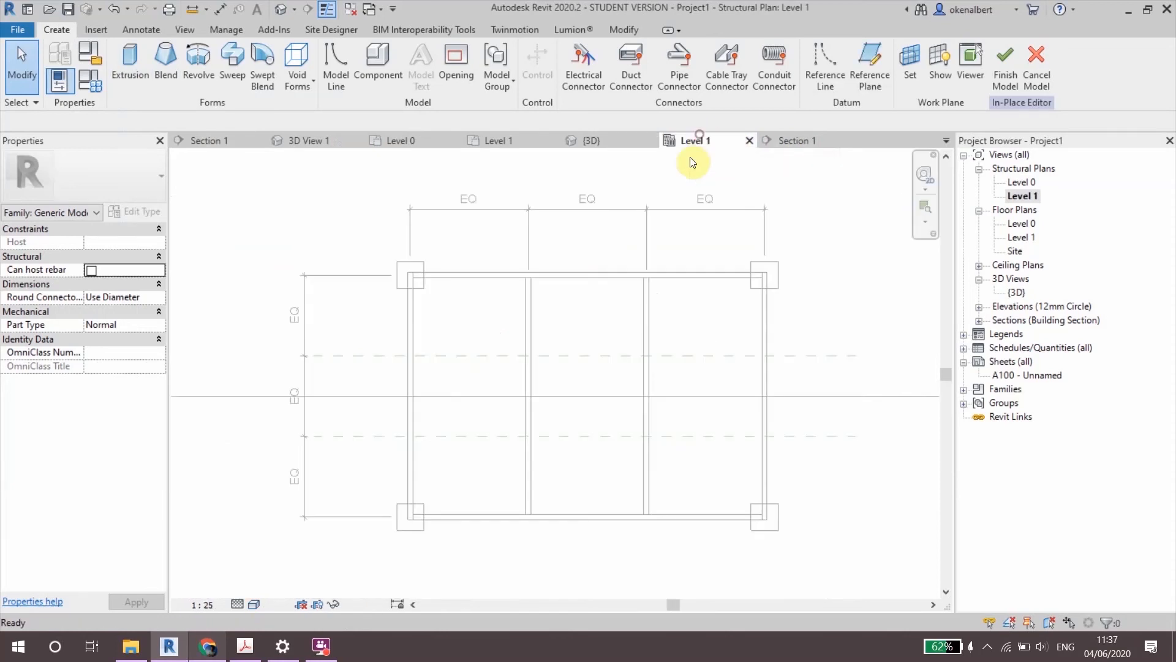
Step: In the Section 1 view, start an extrusion using a picked face of the right-hand column as its work plane
click(792, 142)
click(128, 42)
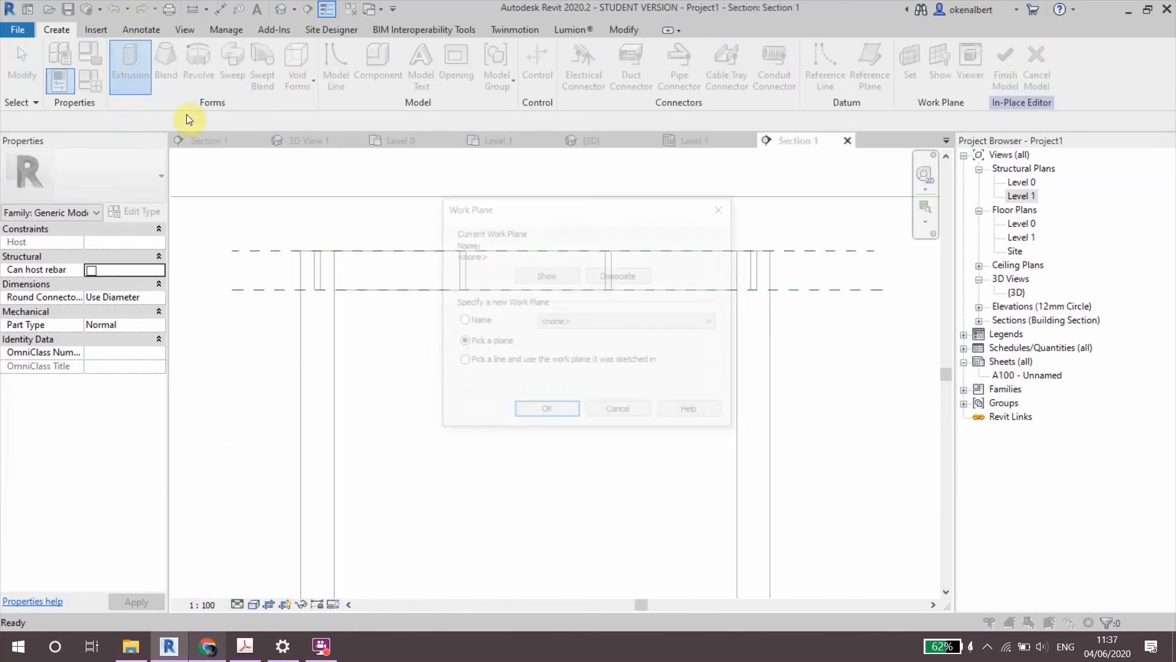
click(547, 412)
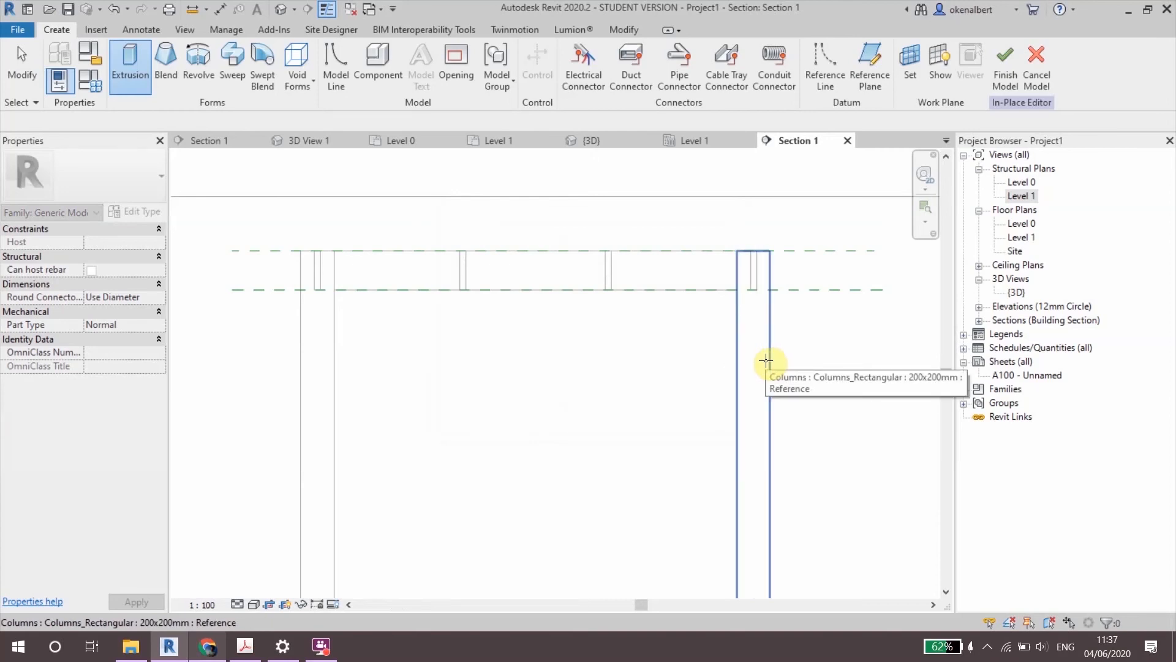
click(765, 362)
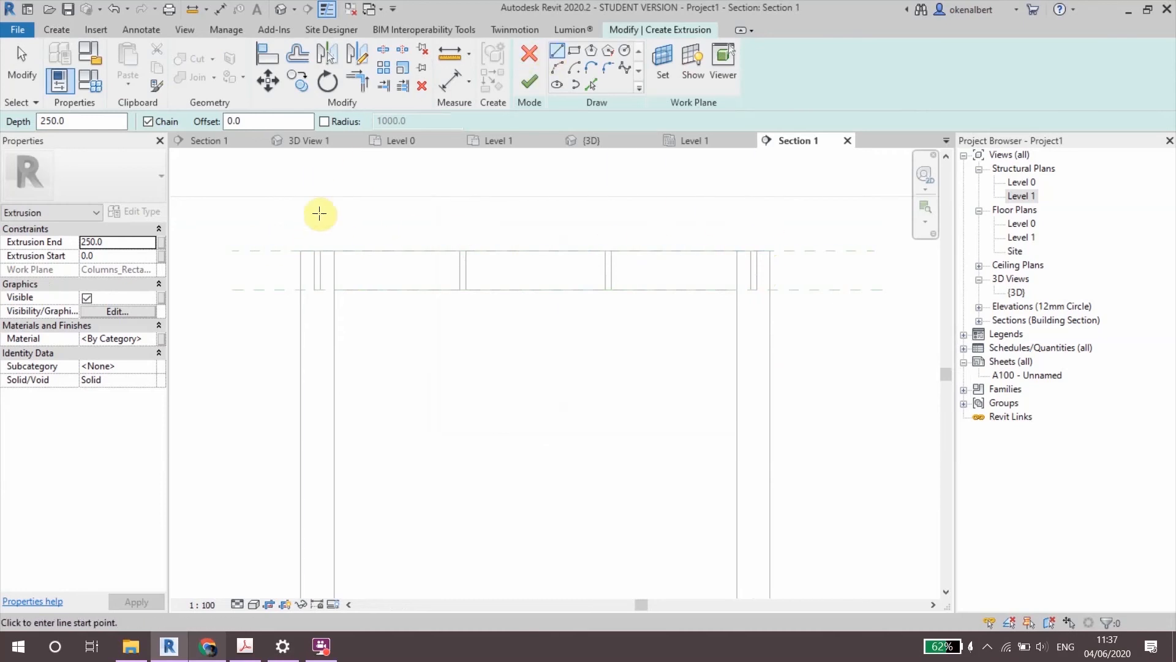
Step: Sketch a zigzag line through the four cross beams, alternating from the first beam's top centre to the last beam's bottom centre
scroll(306, 250, up, 3)
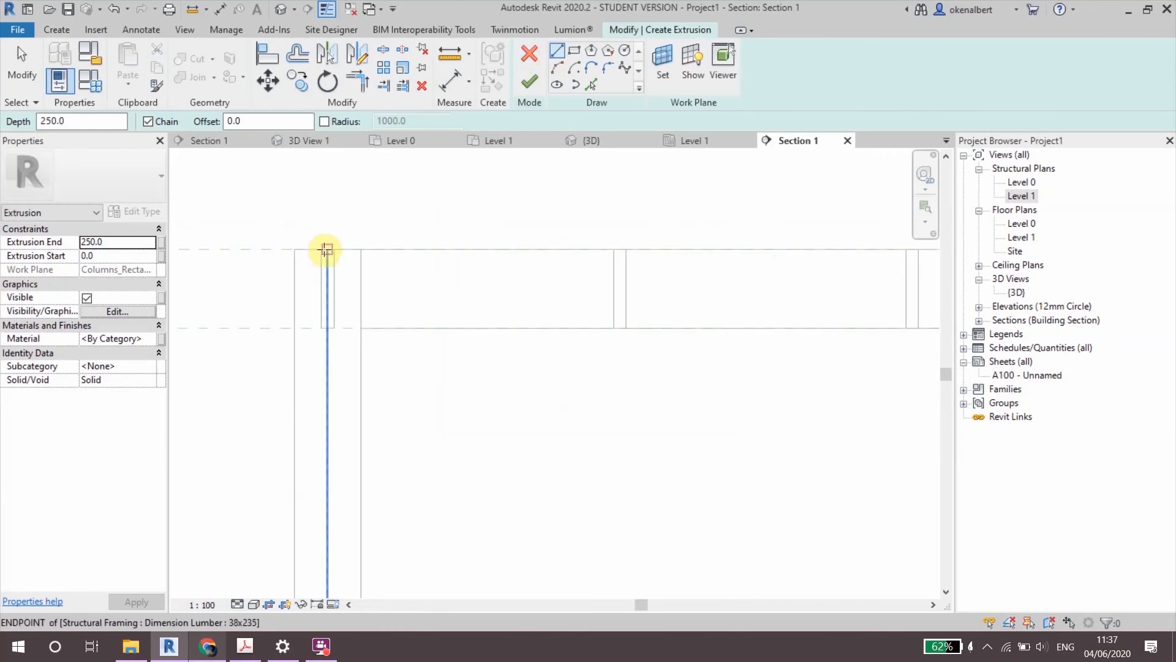
click(326, 249)
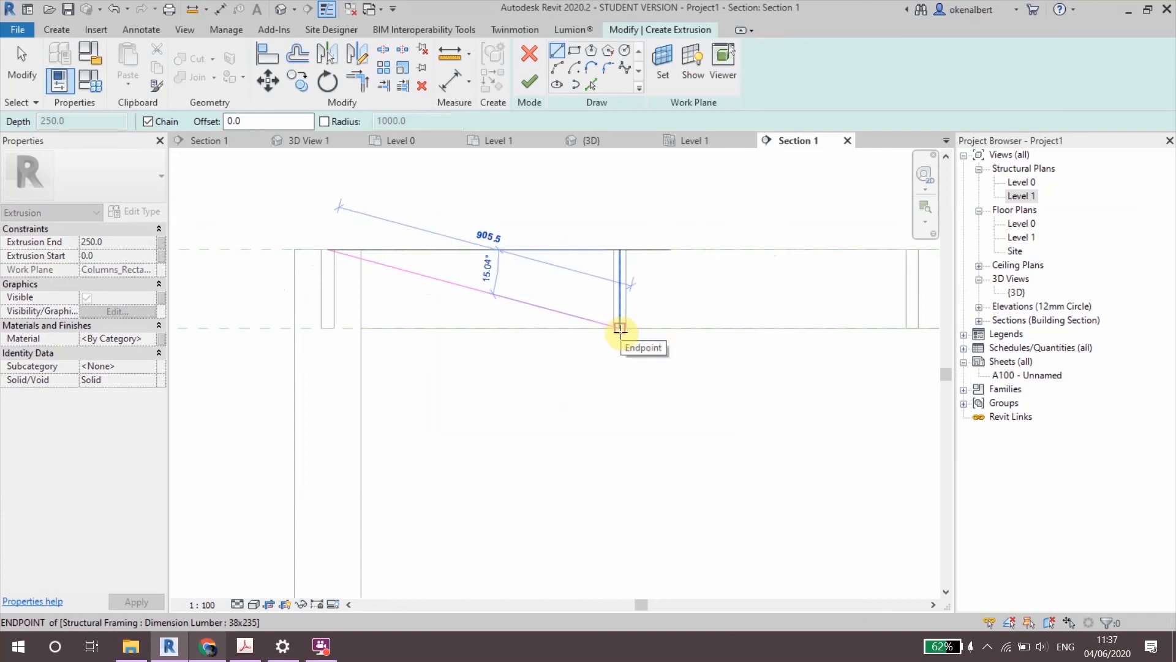
click(619, 328)
middle_drag(728, 307, 461, 343)
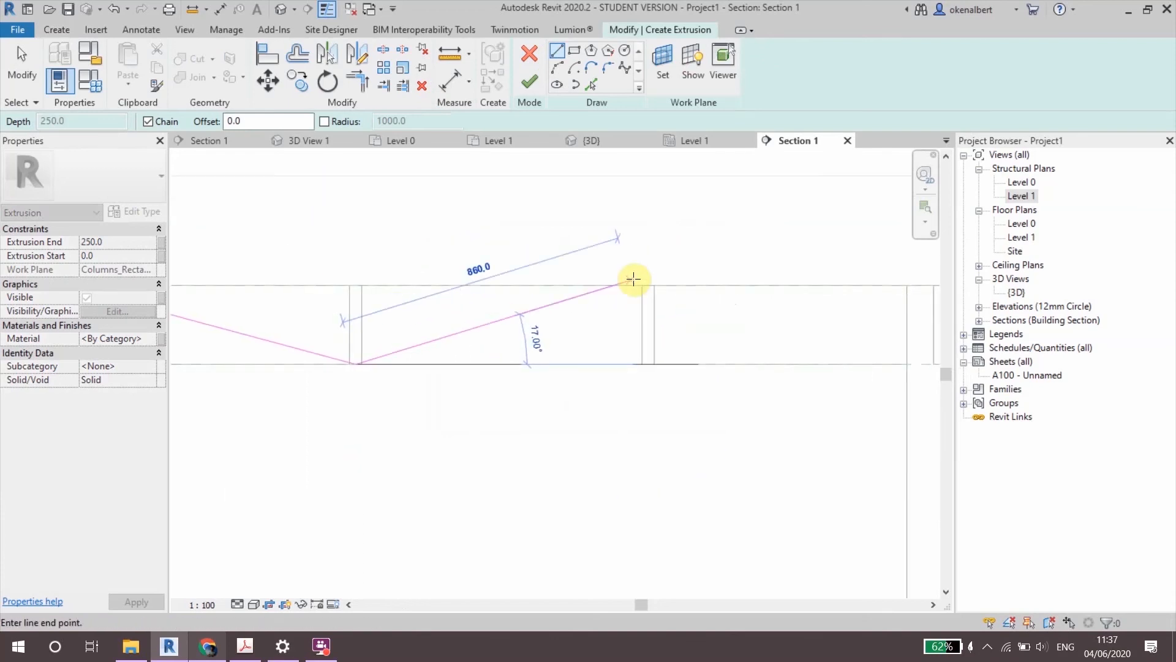
click(648, 284)
middle_drag(748, 362, 446, 323)
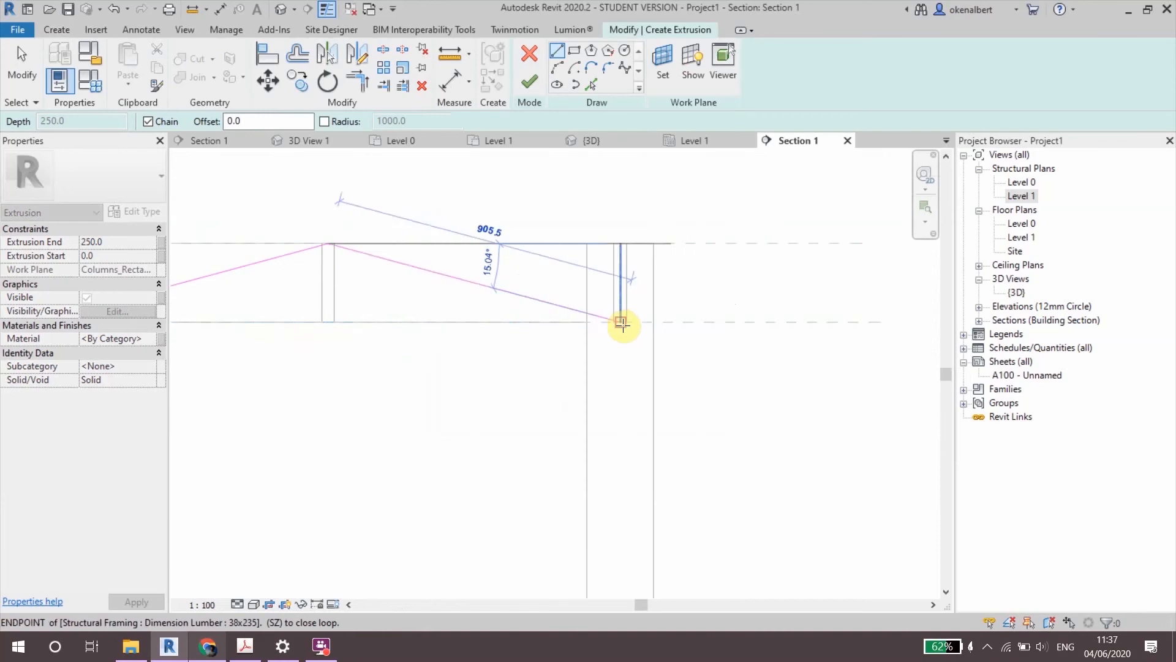
scroll(622, 325, down, 2)
middle_drag(651, 334, 840, 342)
click(839, 336)
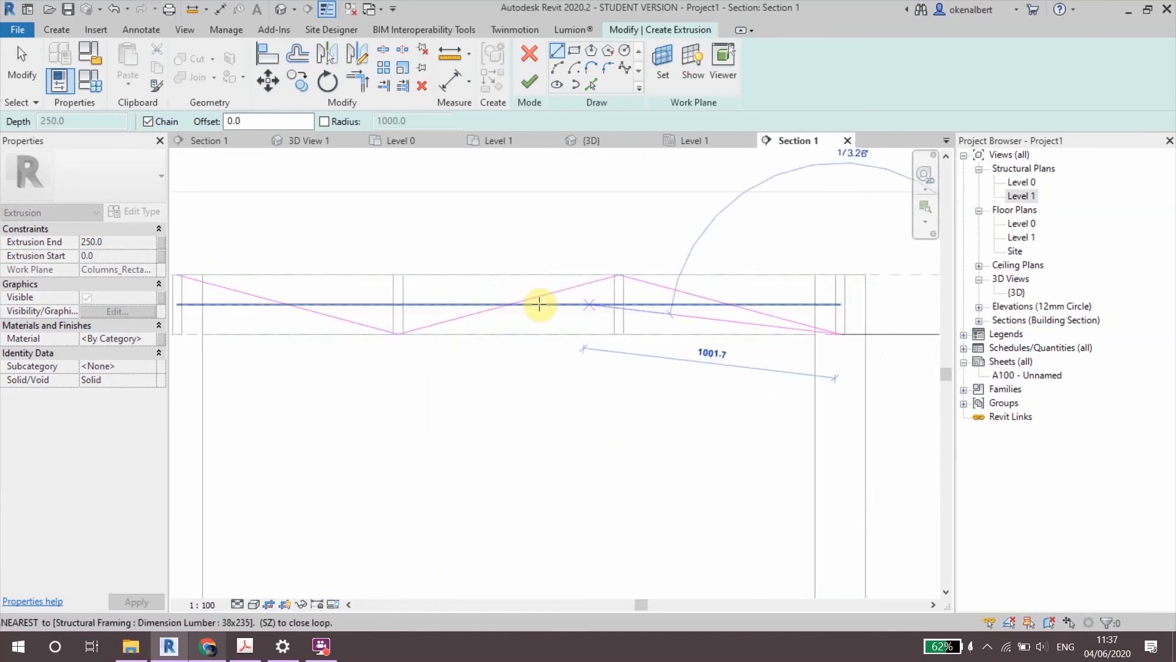
key(Escape)
key(Escape)
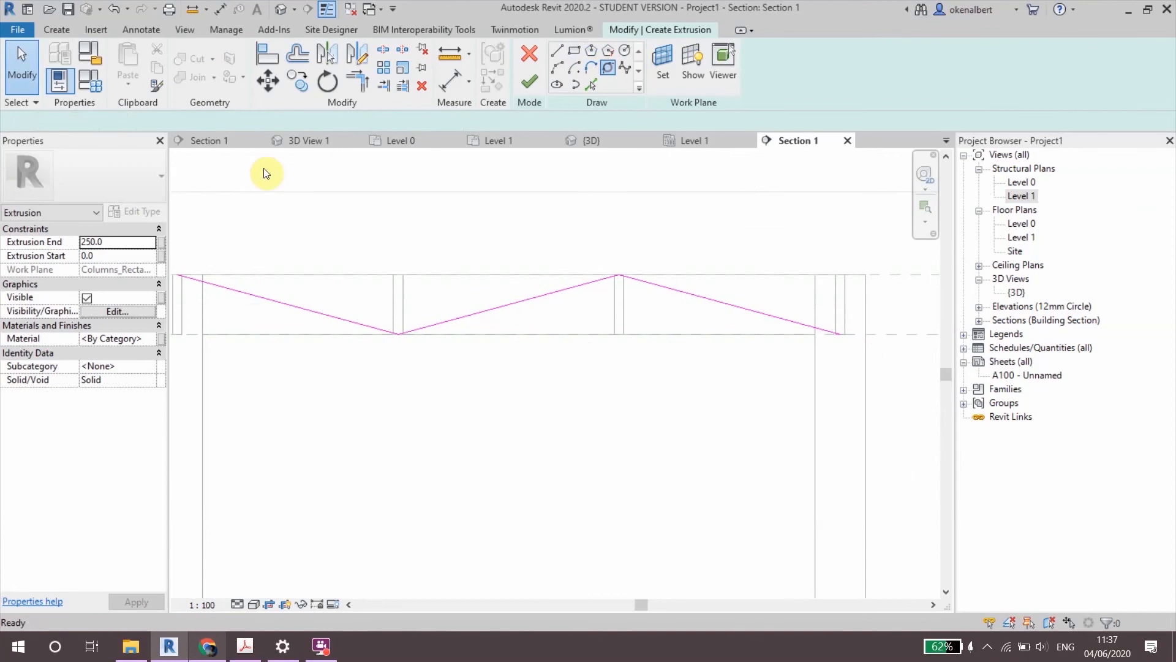
Step: Round the zigzag's lower corner at the second beam with a fillet arc of about 480 mm radius
scroll(294, 316, up, 1)
click(400, 329)
click(442, 330)
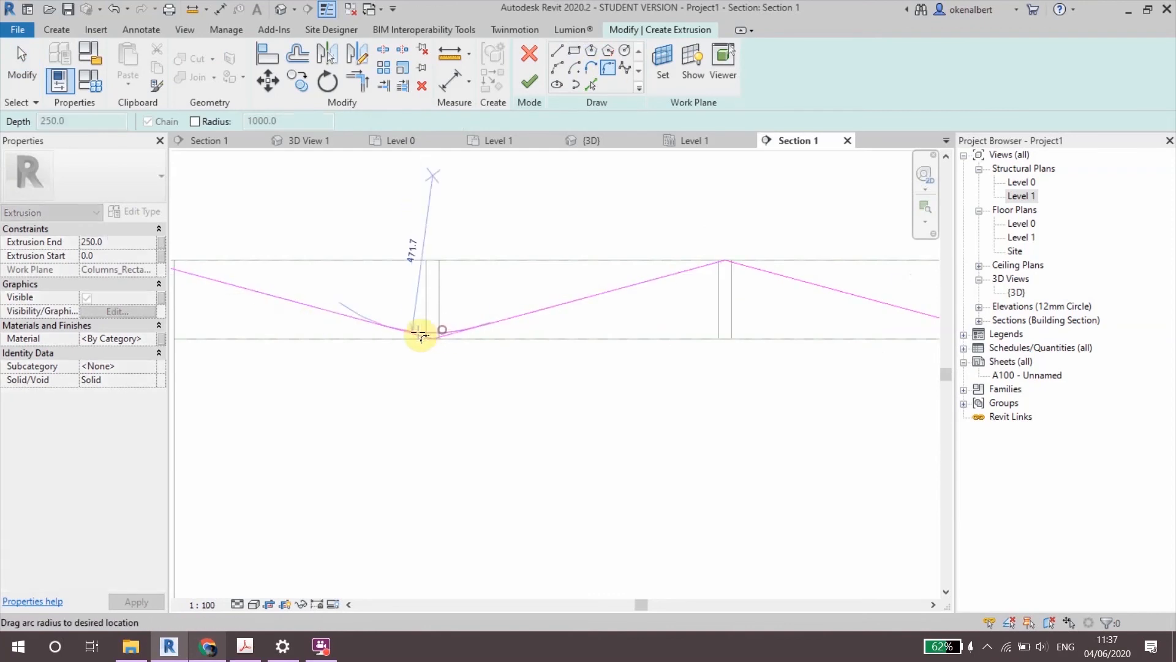
click(428, 334)
scroll(434, 334, up, 1)
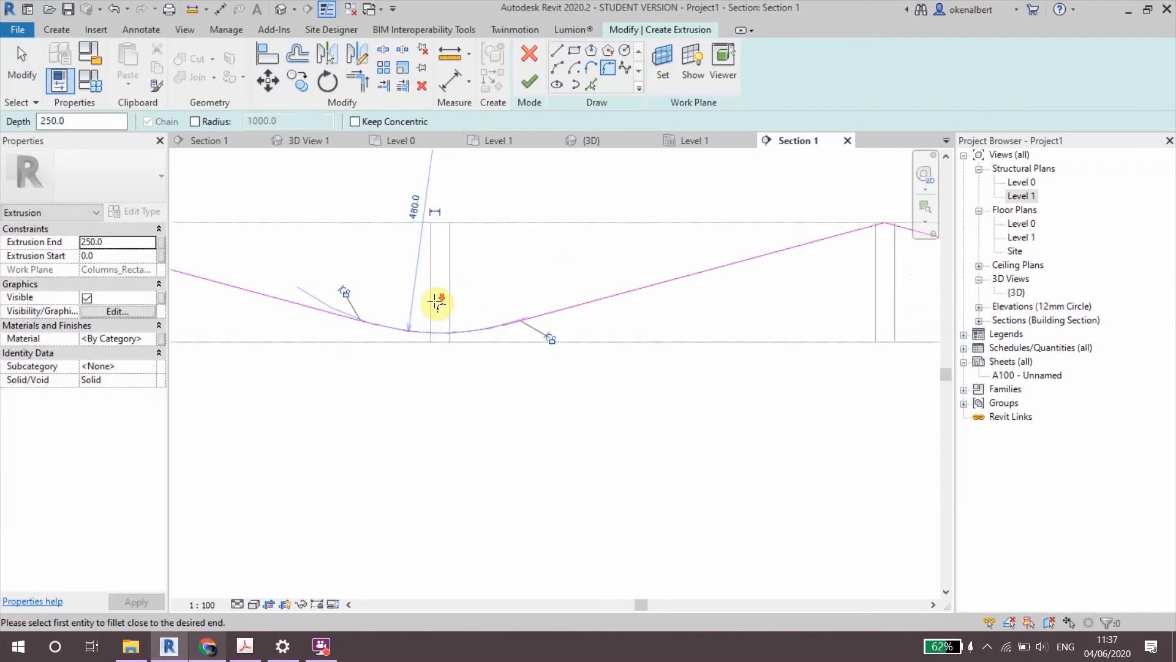
Step: Round the zigzag's upper corner at the third beam with a fillet arc and set its radius to 480 mm
scroll(436, 303, down, 1)
click(796, 247)
click(843, 240)
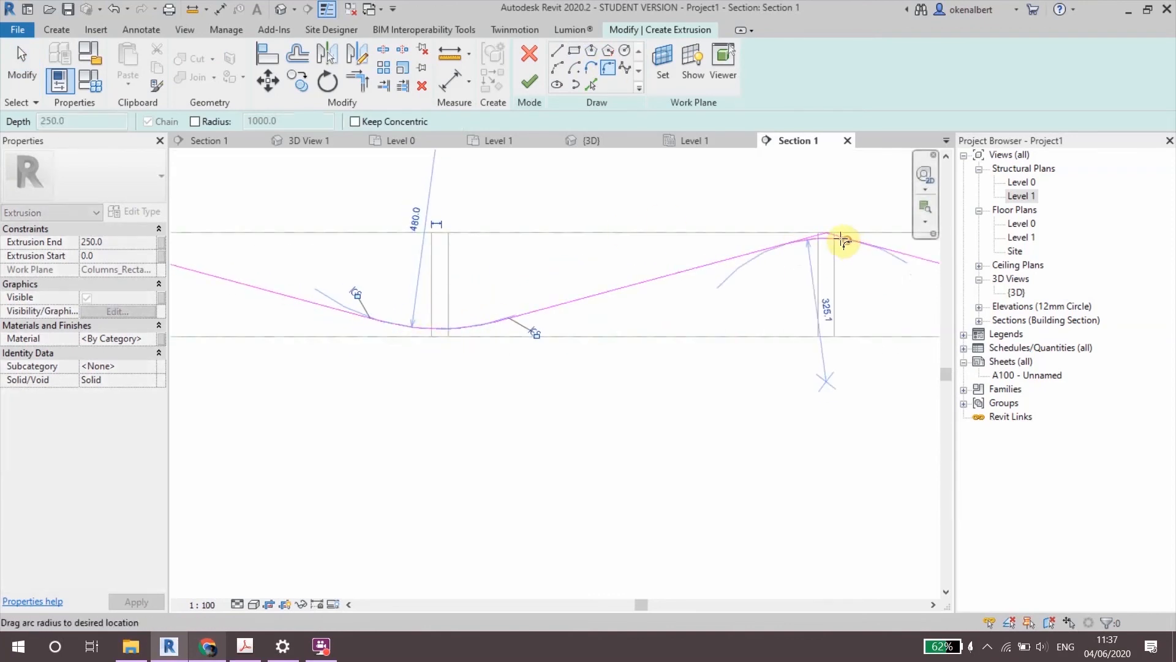
click(837, 240)
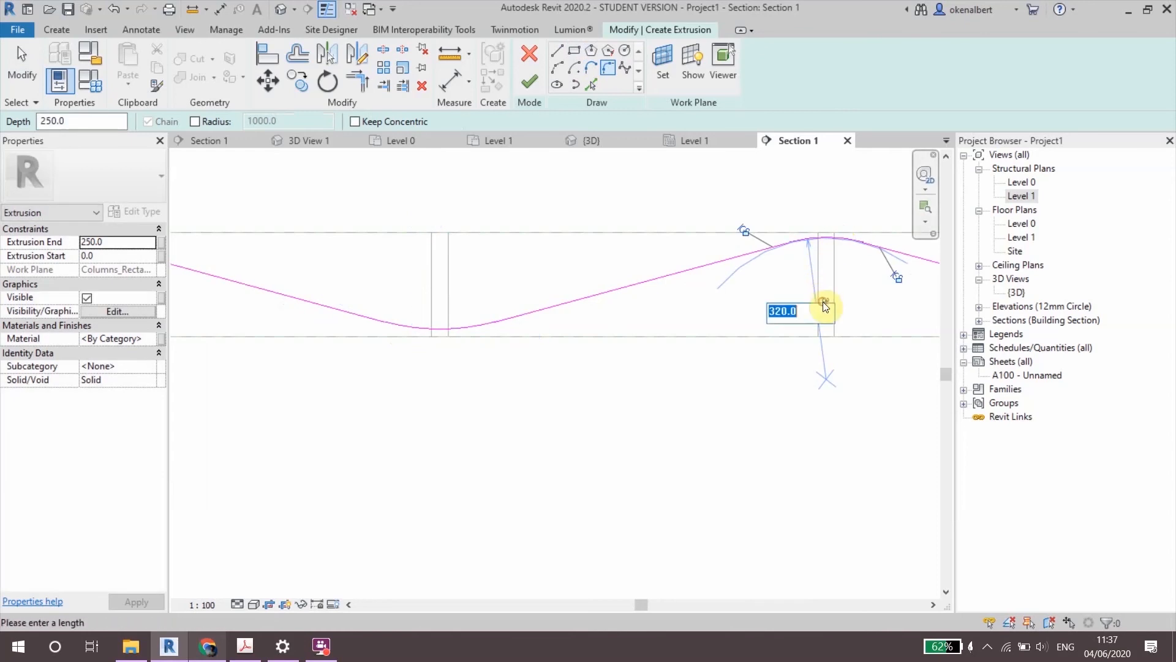
text(480)
key(Return)
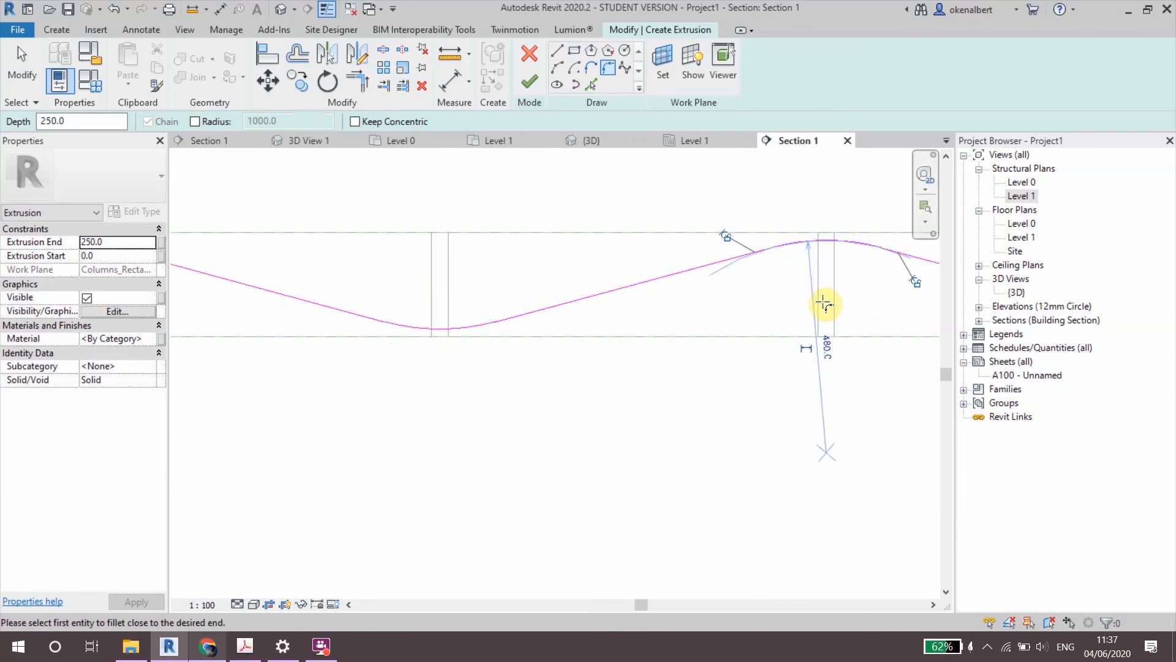
scroll(795, 301, down, 3)
middle_drag(796, 302, 609, 325)
key(Escape)
Step: Set the radius of the lower fillet arc at the second beam to 100 mm
scroll(306, 377, up, 3)
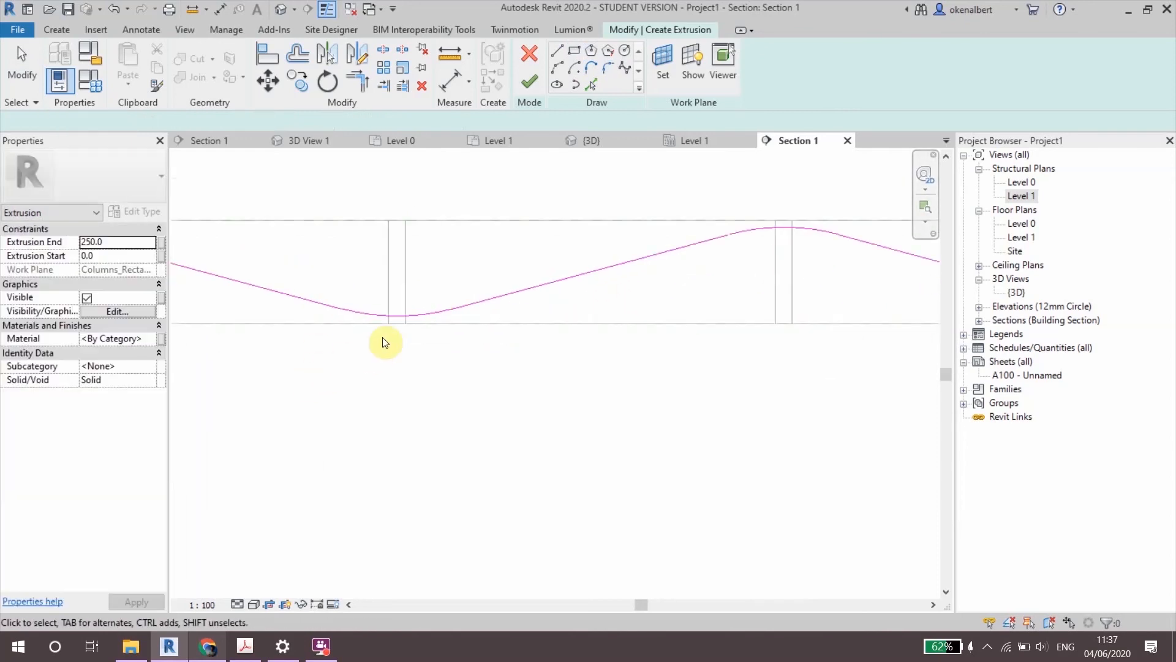
click(394, 317)
click(370, 204)
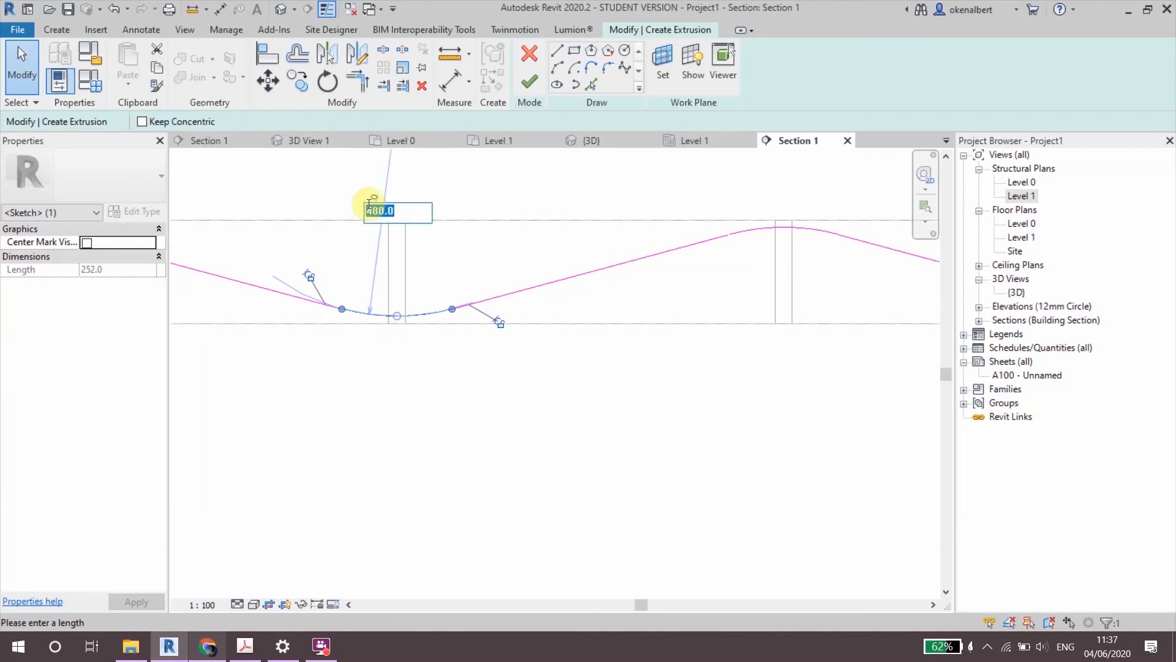
text(100)
key(Return)
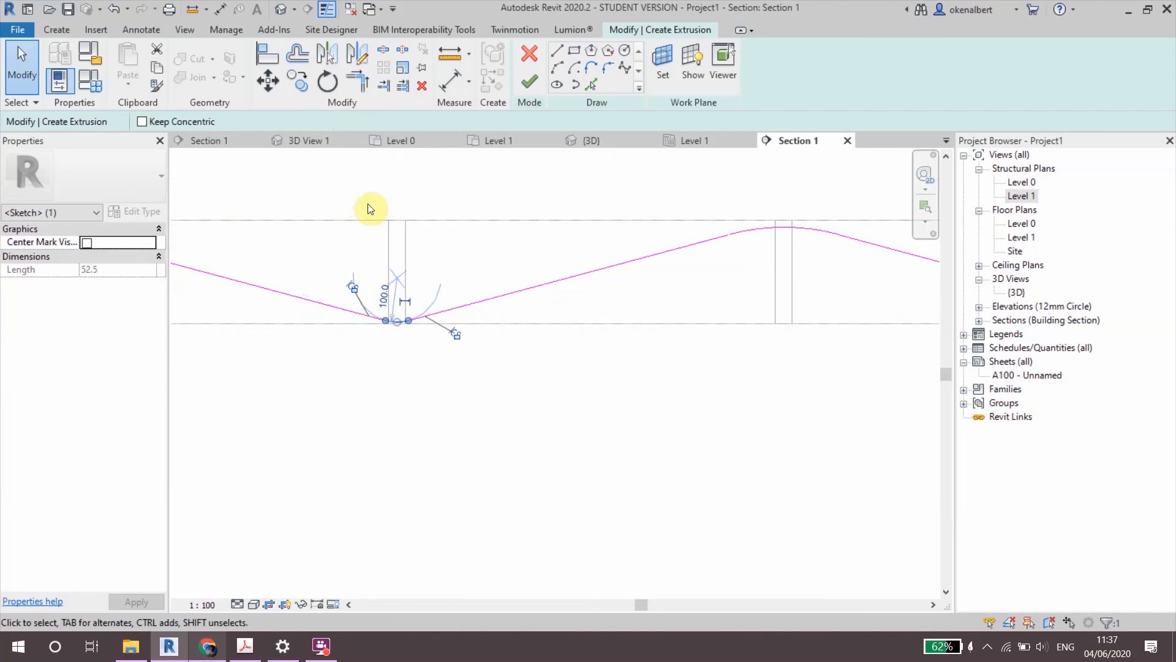
key(Escape)
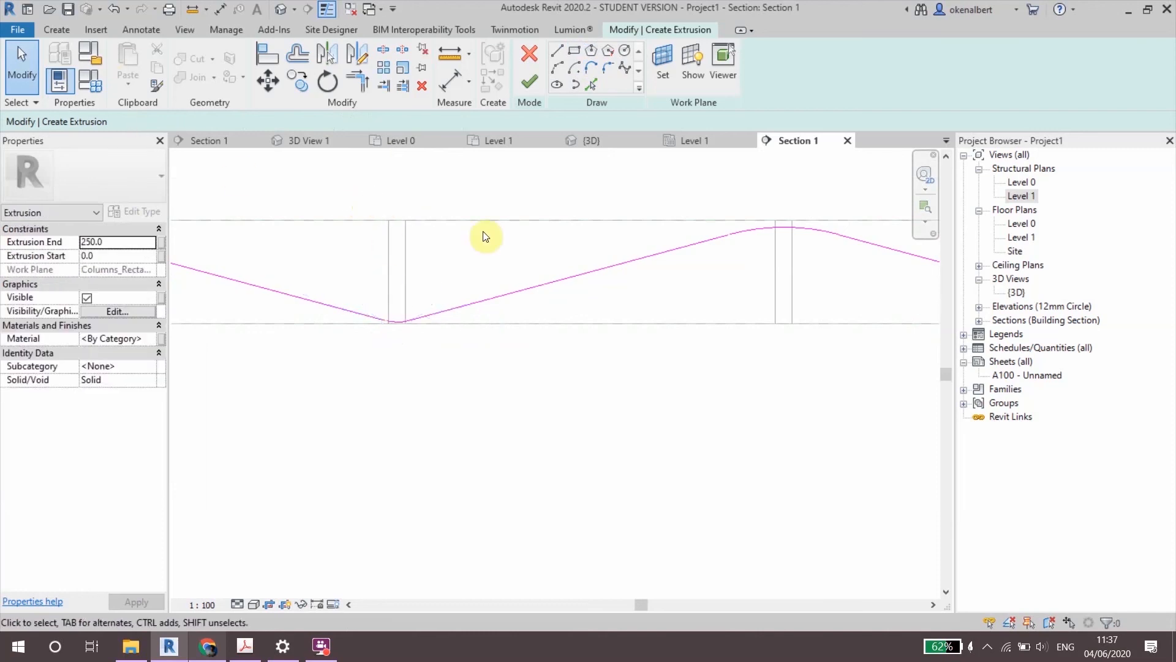
Step: Reduce the radius of the upper fillet arc at the third beam
click(787, 237)
click(778, 334)
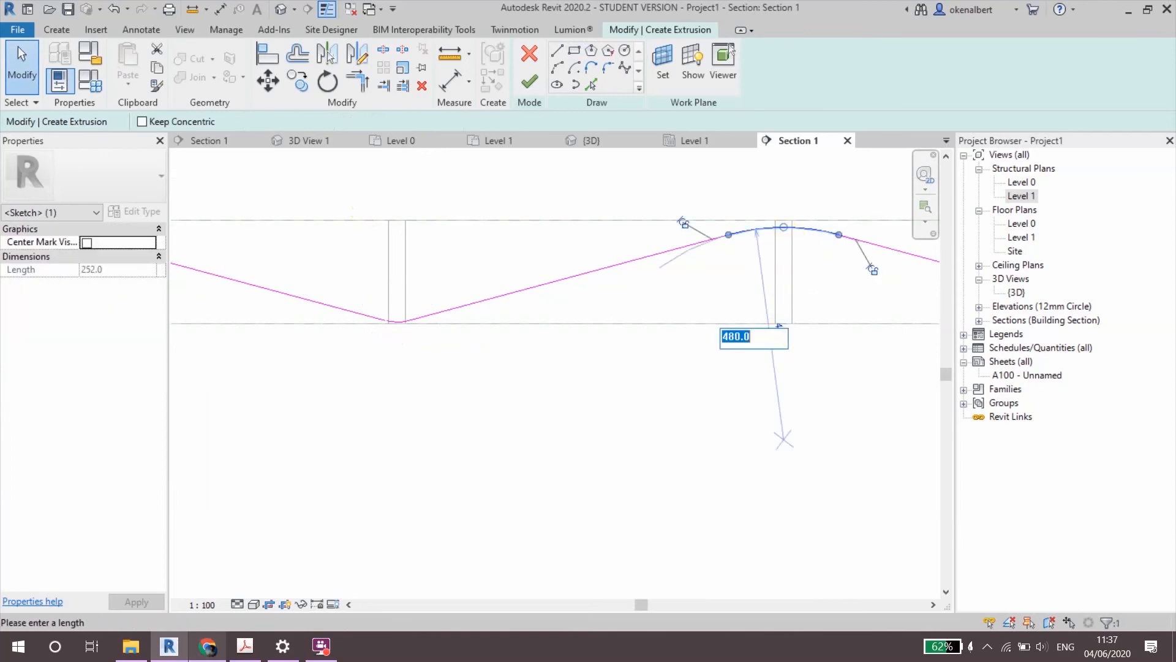
key(Return)
click(699, 318)
Step: Offset a copy of the whole chain of zigzag lines and arcs by 1 mm above the original
scroll(674, 321, down, 3)
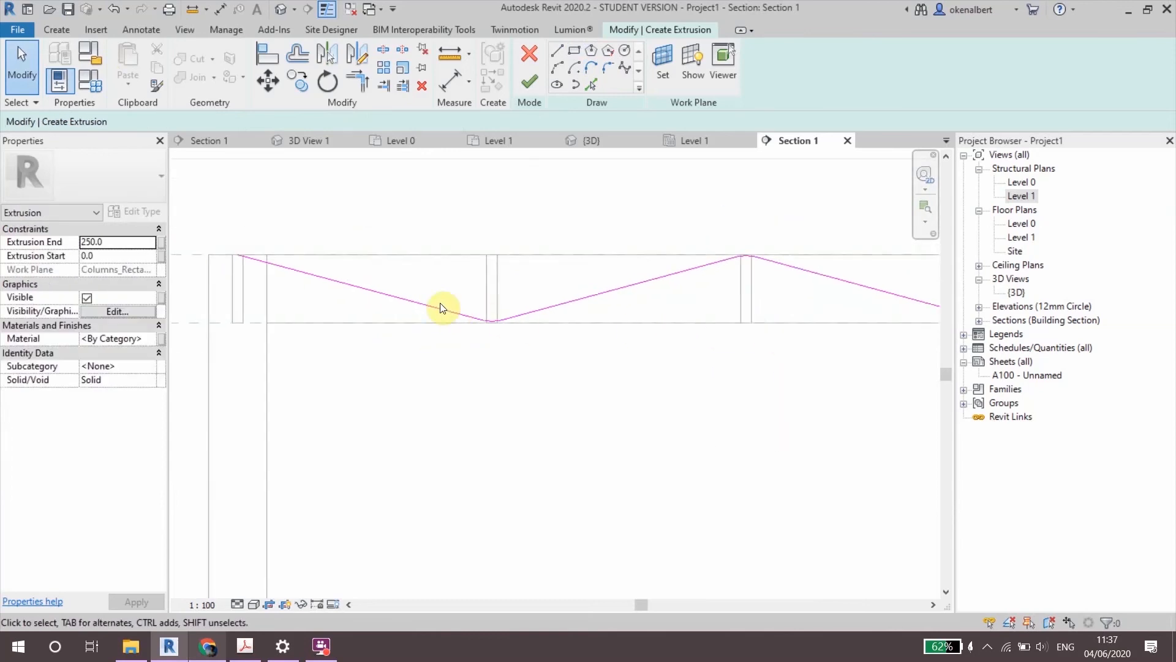
scroll(436, 307, down, 1)
mouse_move(311, 268)
middle_down()
mouse_move(335, 284)
mouse_move(319, 289)
middle_up()
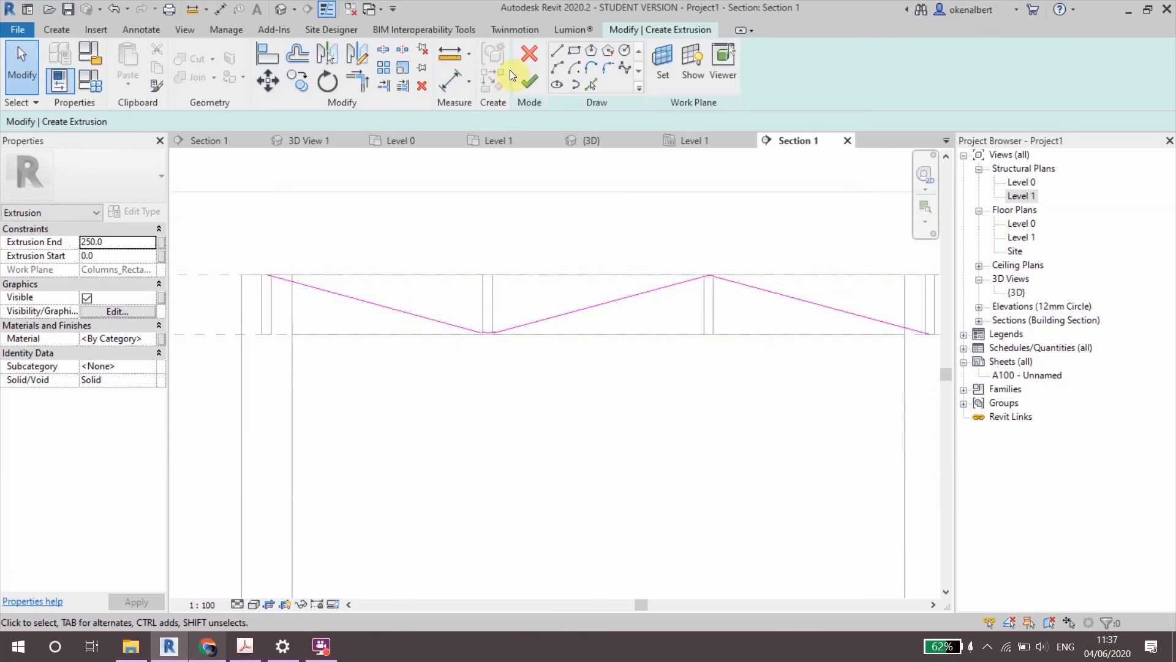
click(298, 90)
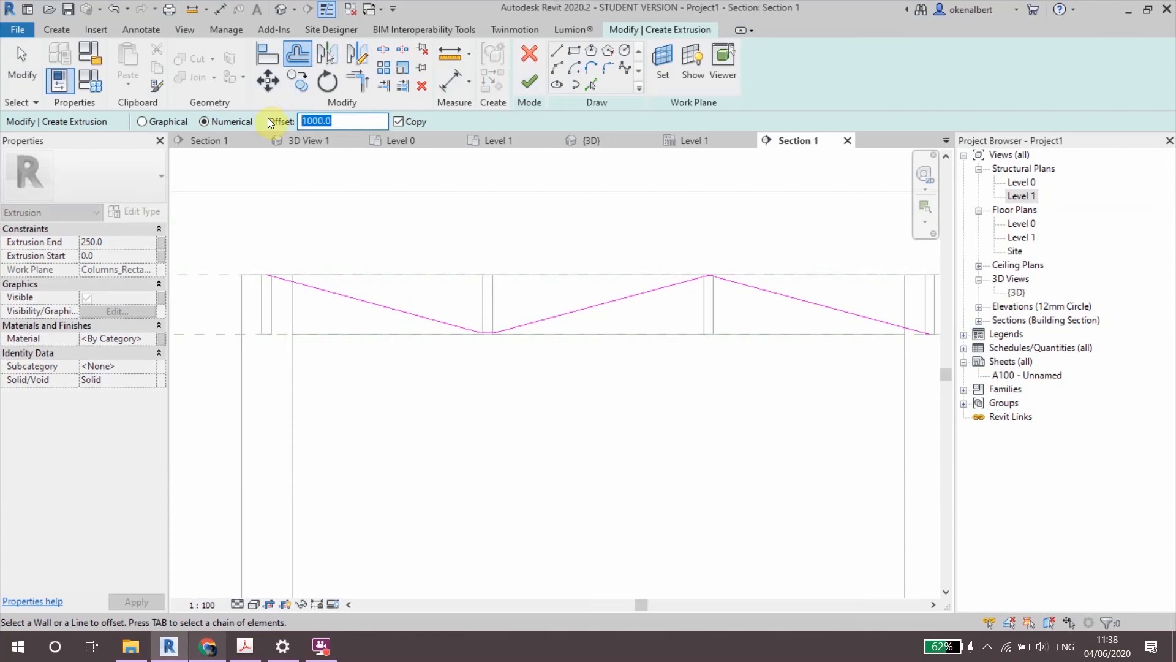
text(1)
scroll(300, 217, up, 2)
middle_drag(320, 283, 398, 350)
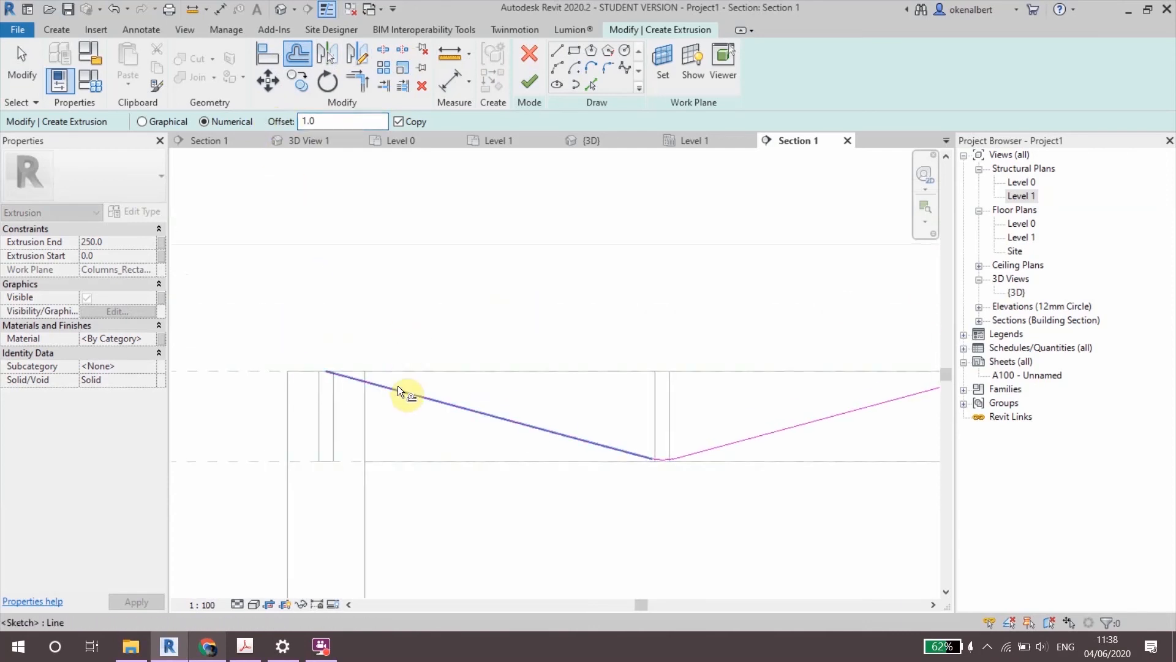
scroll(398, 385, up, 5)
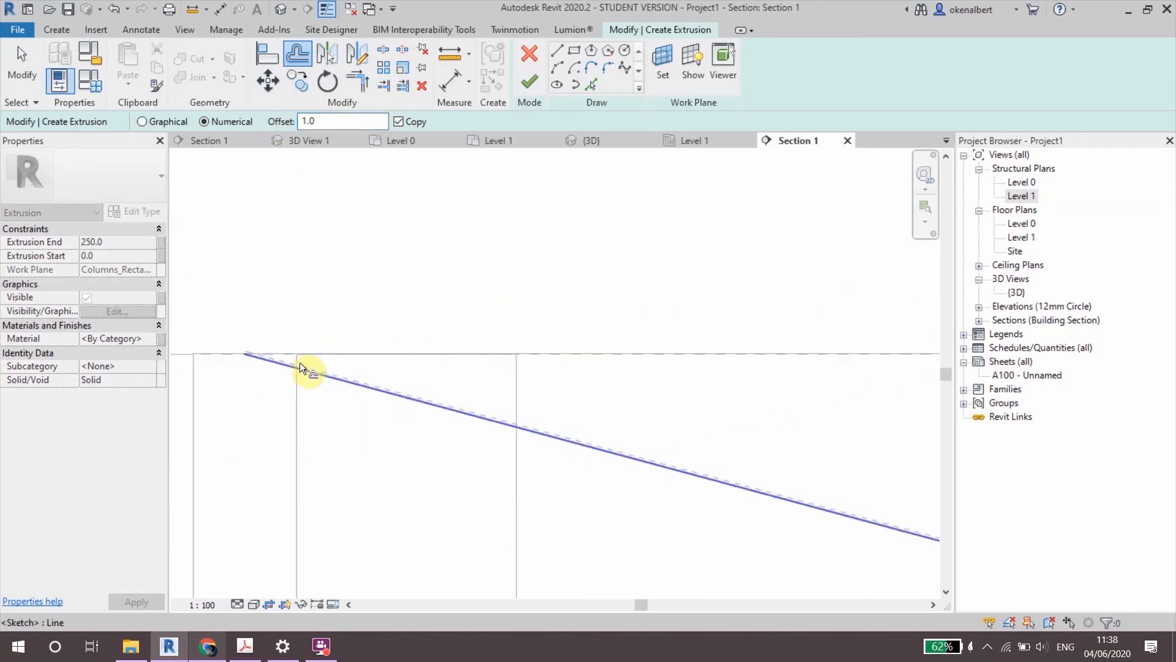
scroll(300, 362, down, 4)
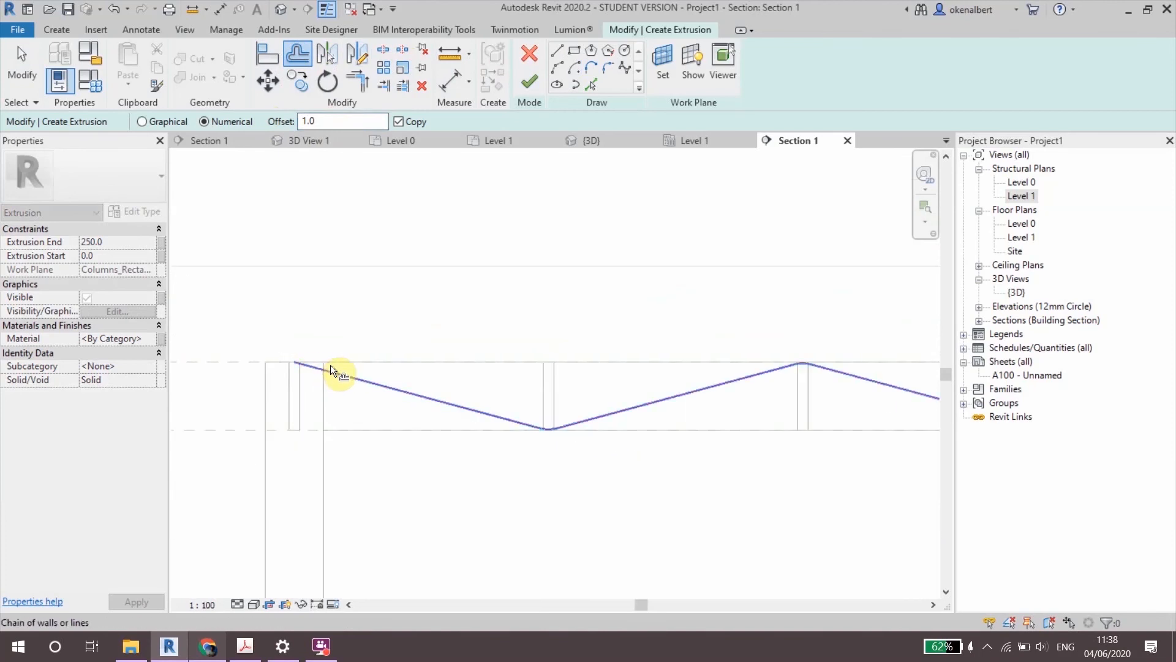
click(329, 365)
scroll(415, 328, up, 5)
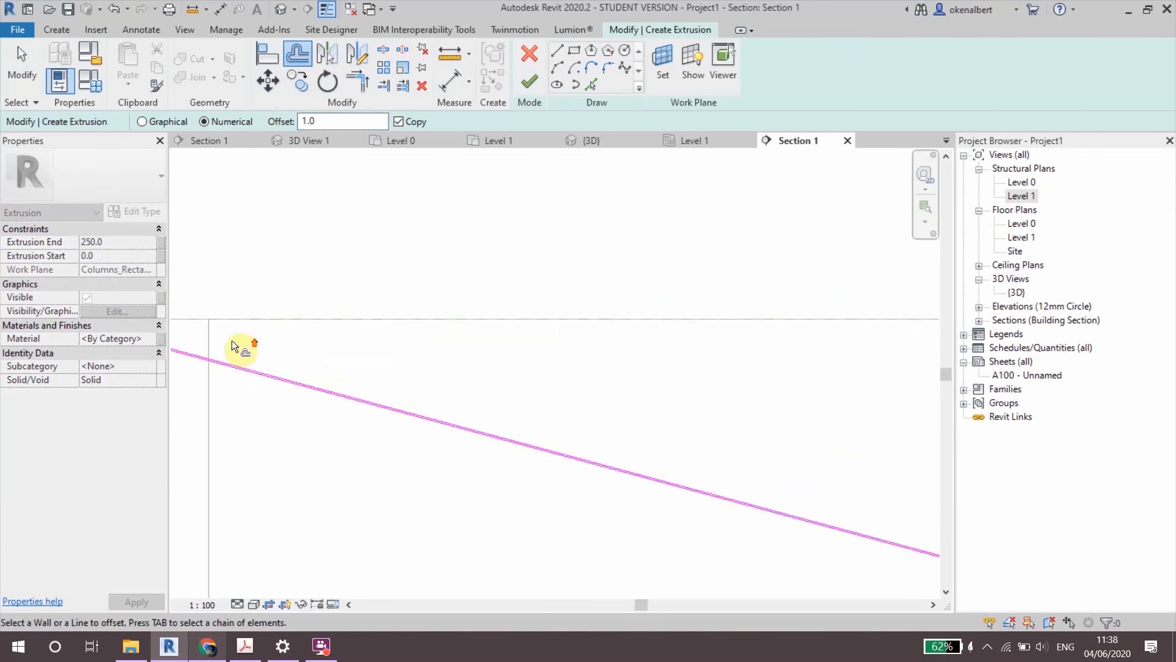
scroll(490, 386, up, 3)
key(Escape)
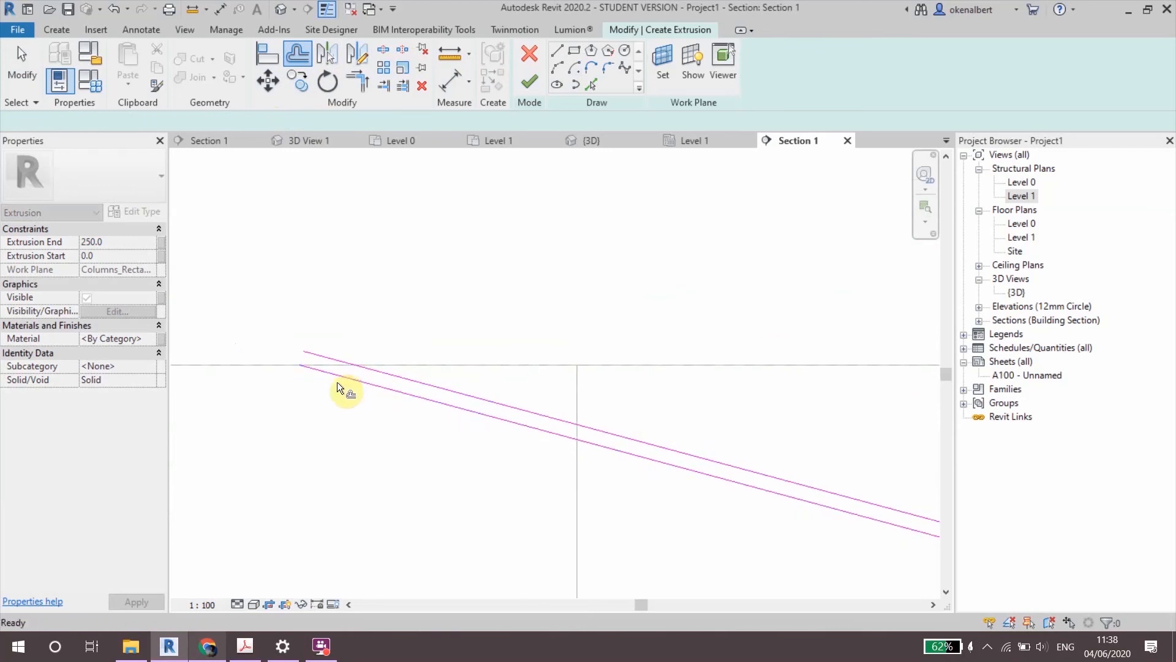
Step: Examine the doubled cloth profile from end to end, checking the offset lines and the fillet arcs at the middle beams
scroll(332, 375, down, 2)
middle_drag(491, 442, 145, 271)
middle_drag(718, 423, 110, 228)
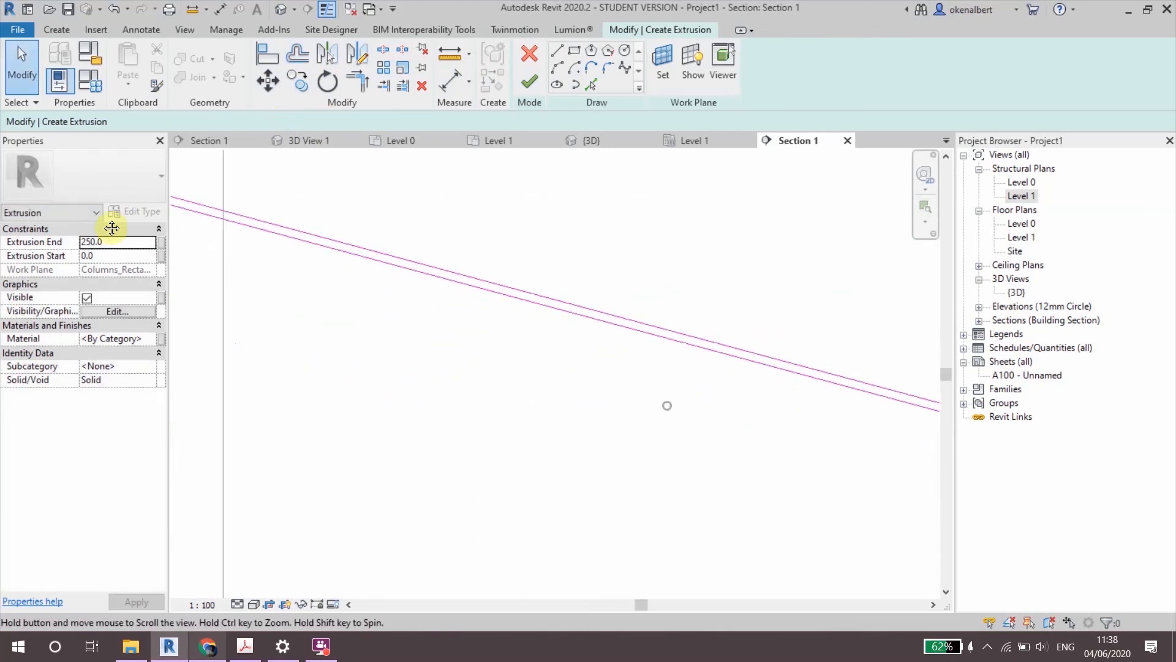
scroll(331, 350, down, 5)
middle_drag(618, 418, 157, 349)
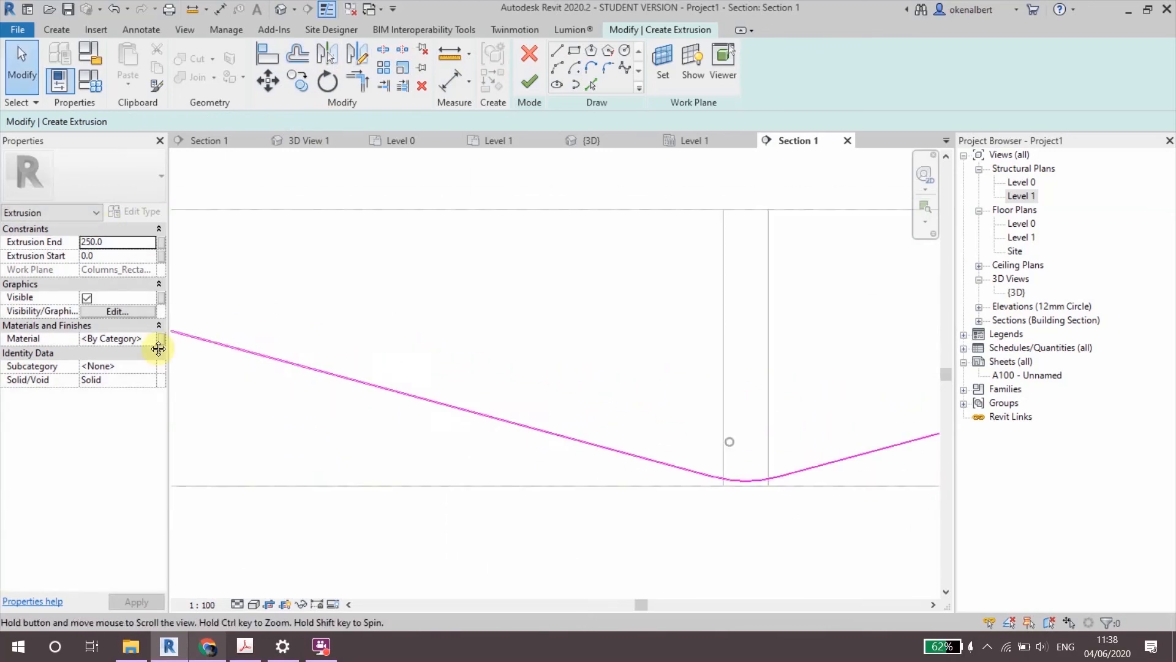
scroll(551, 475, down, 2)
scroll(568, 478, down, 3)
scroll(692, 466, down, 2)
middle_drag(699, 457, 820, 417)
scroll(847, 433, up, 2)
scroll(811, 414, up, 2)
scroll(631, 420, down, 3)
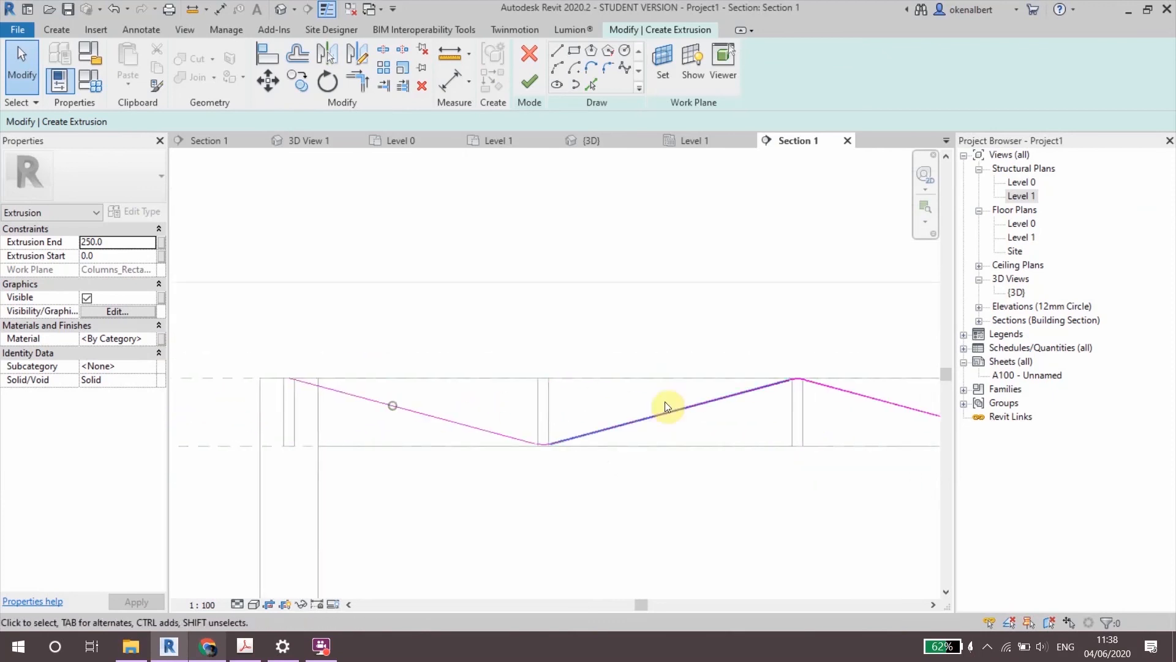
middle_drag(608, 401, 760, 397)
scroll(551, 375, up, 5)
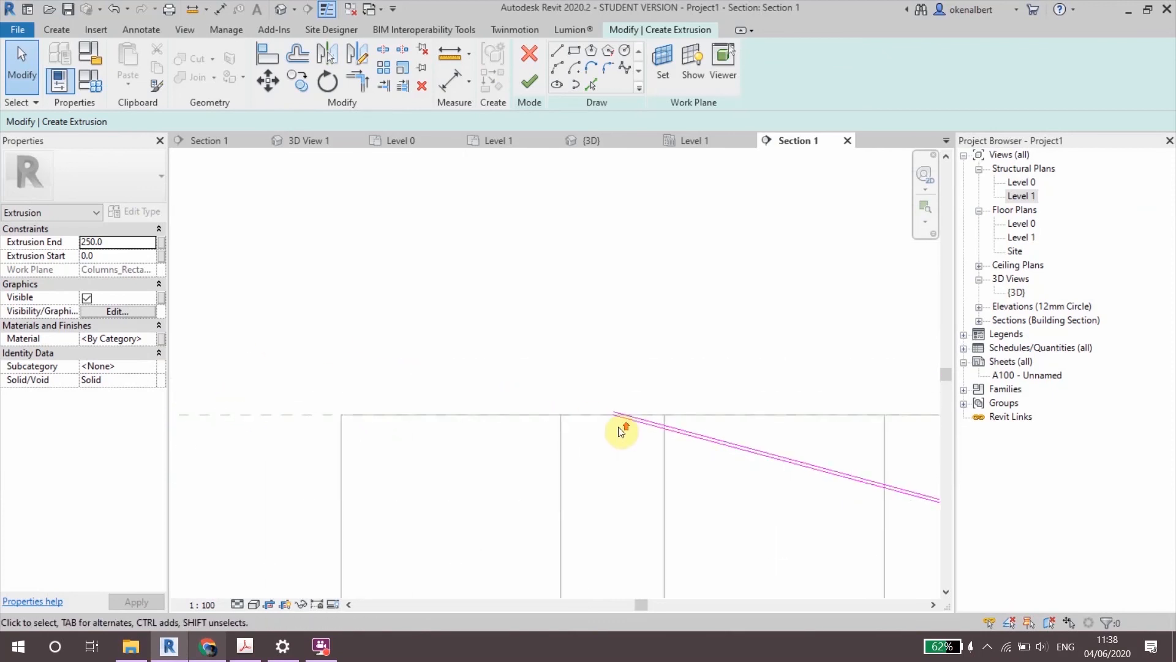
middle_drag(623, 429, 297, 349)
scroll(320, 348, down, 3)
scroll(531, 411, down, 2)
middle_drag(586, 413, 309, 379)
scroll(472, 446, up, 4)
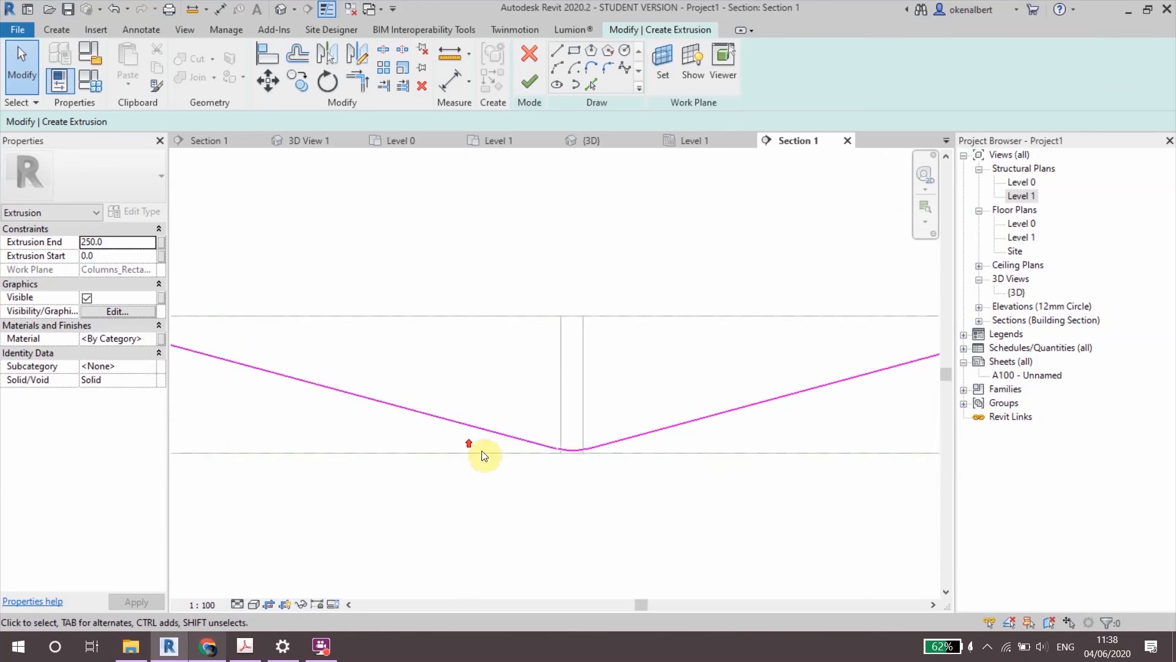
scroll(647, 476, up, 2)
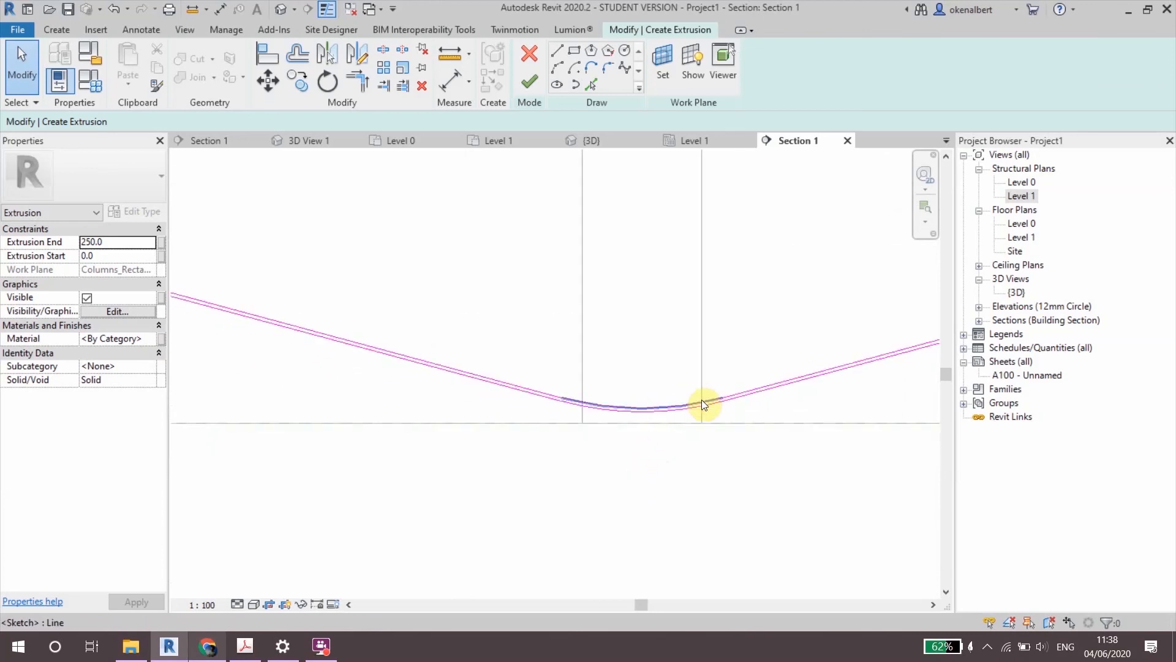
scroll(478, 419, down, 5)
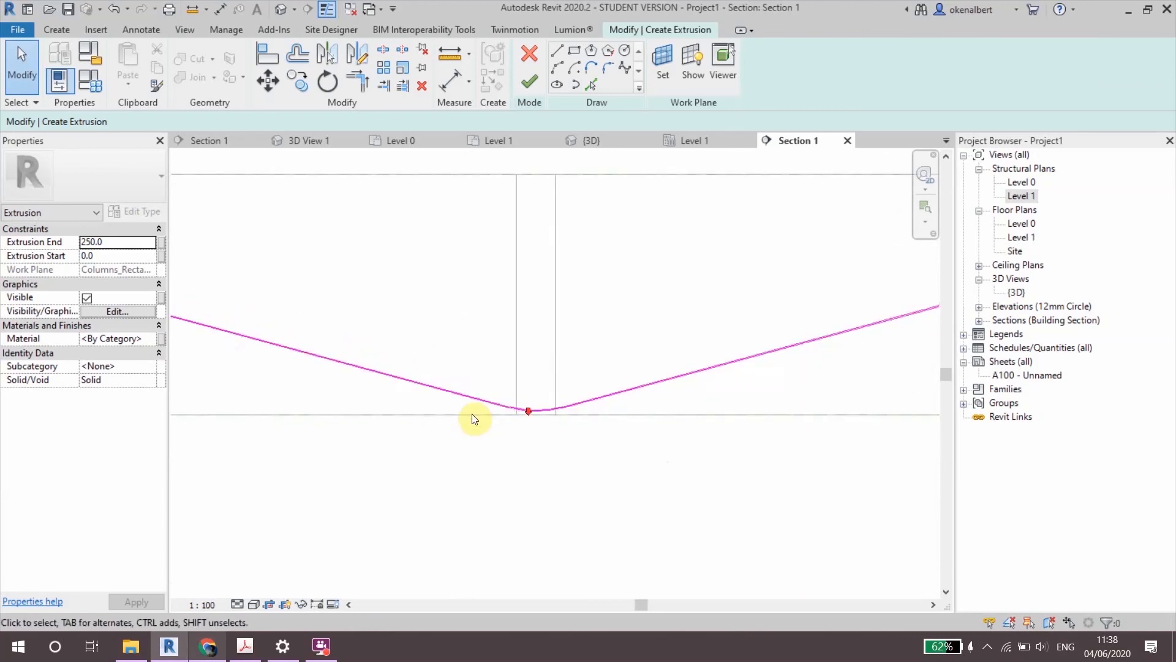
scroll(767, 349, up, 5)
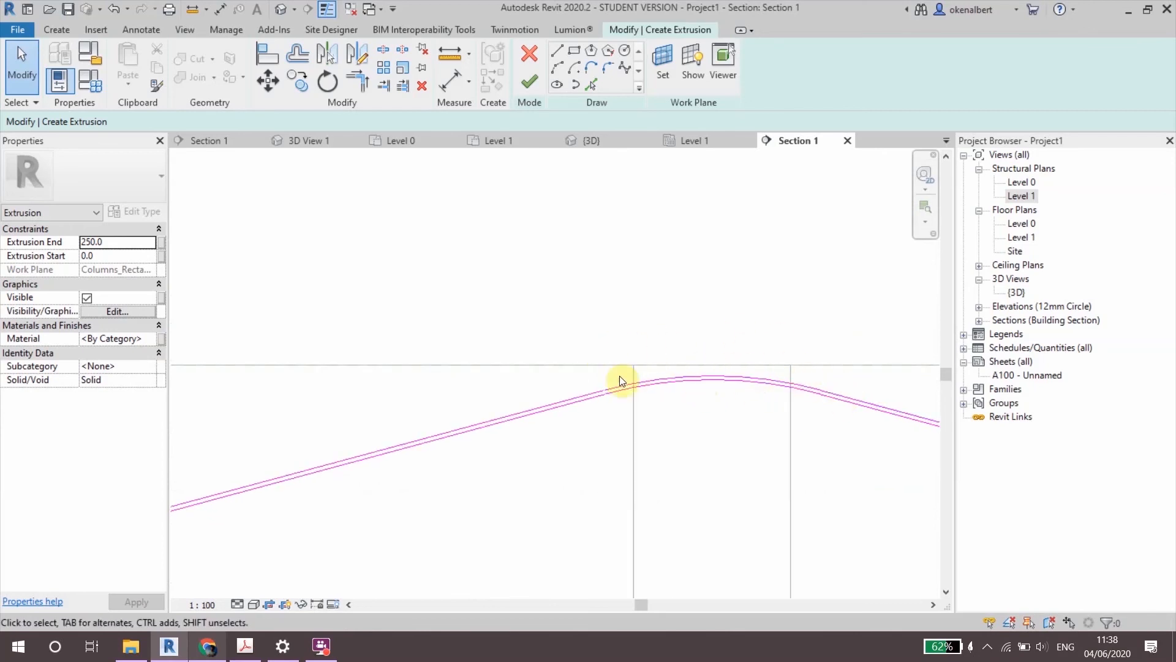
scroll(619, 376, down, 4)
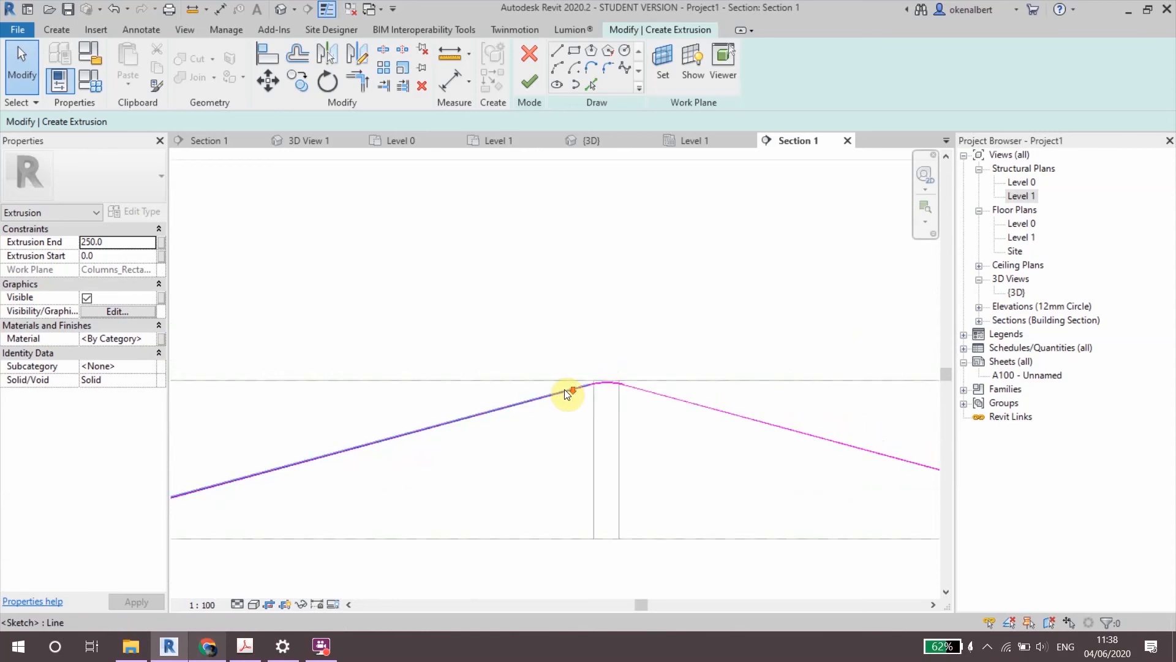
scroll(580, 399, down, 3)
middle_drag(403, 413, 473, 383)
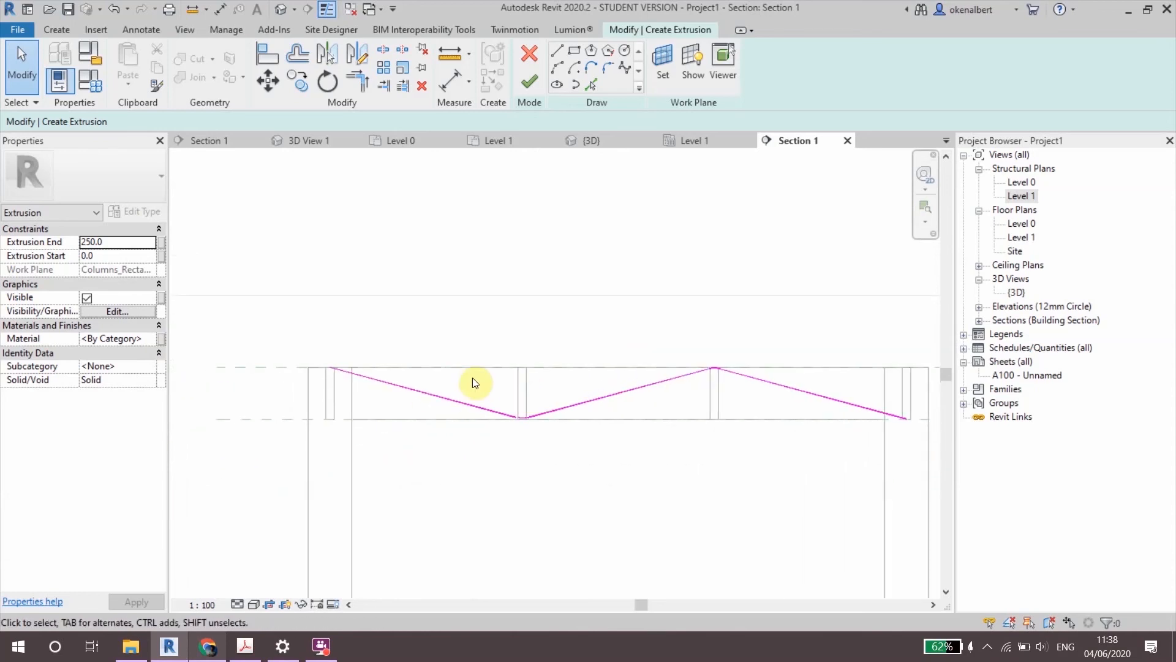
Step: Close the profile's upper end at the first beam with a short line joining the original and offset endpoints
scroll(347, 372, up, 4)
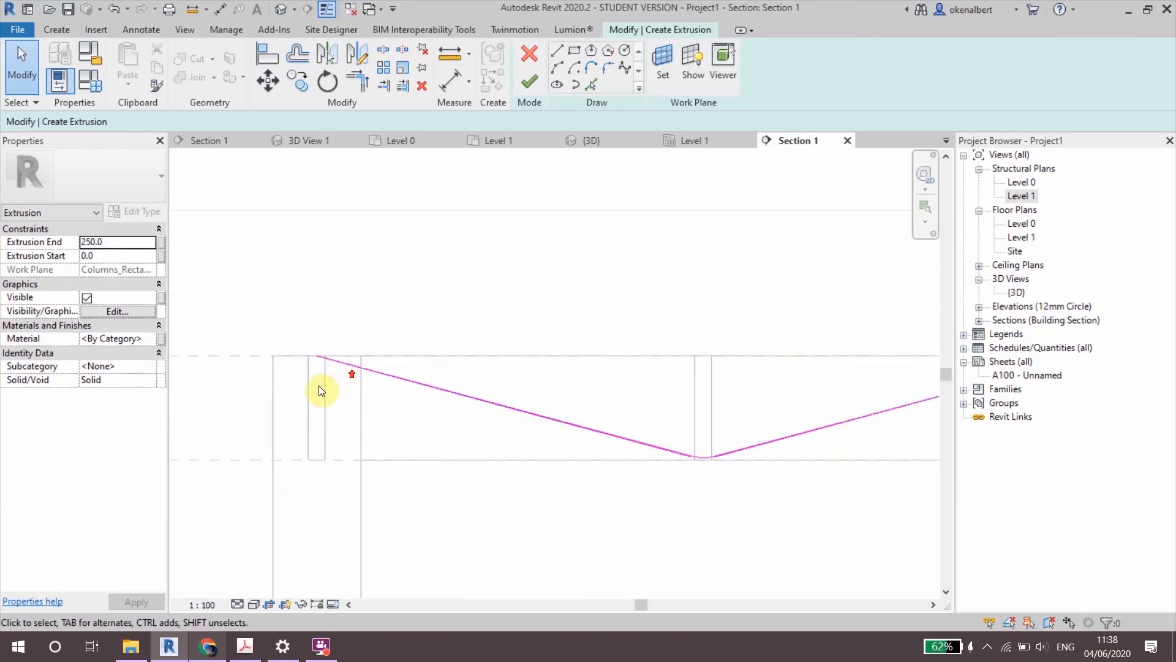
click(557, 50)
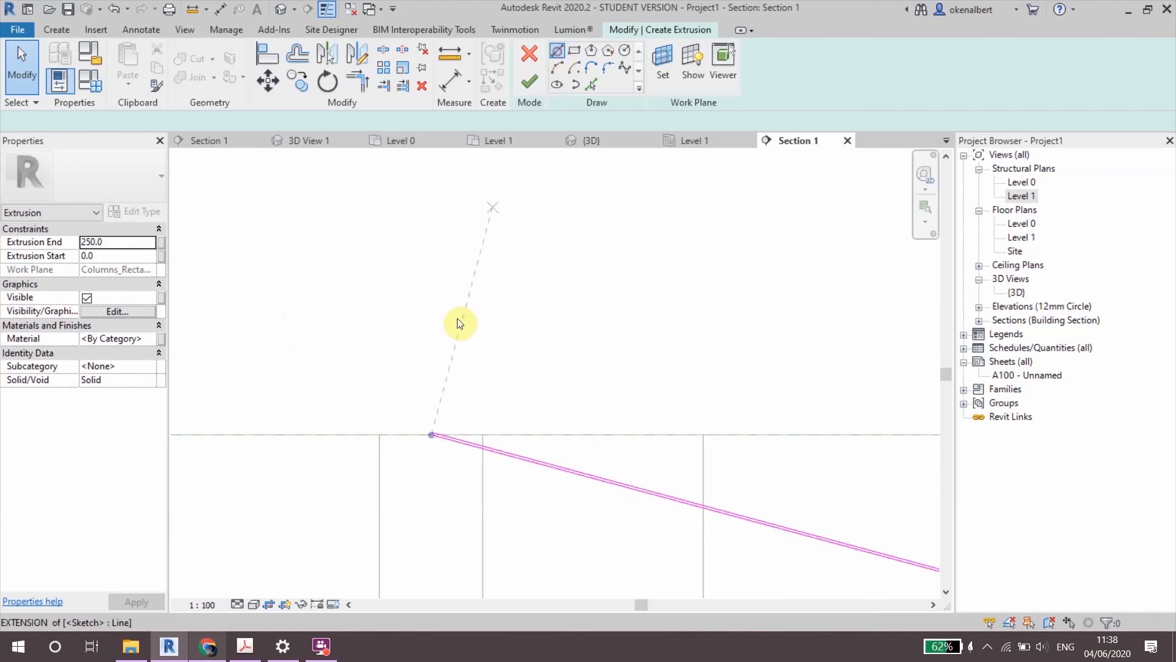
scroll(362, 507, up, 5)
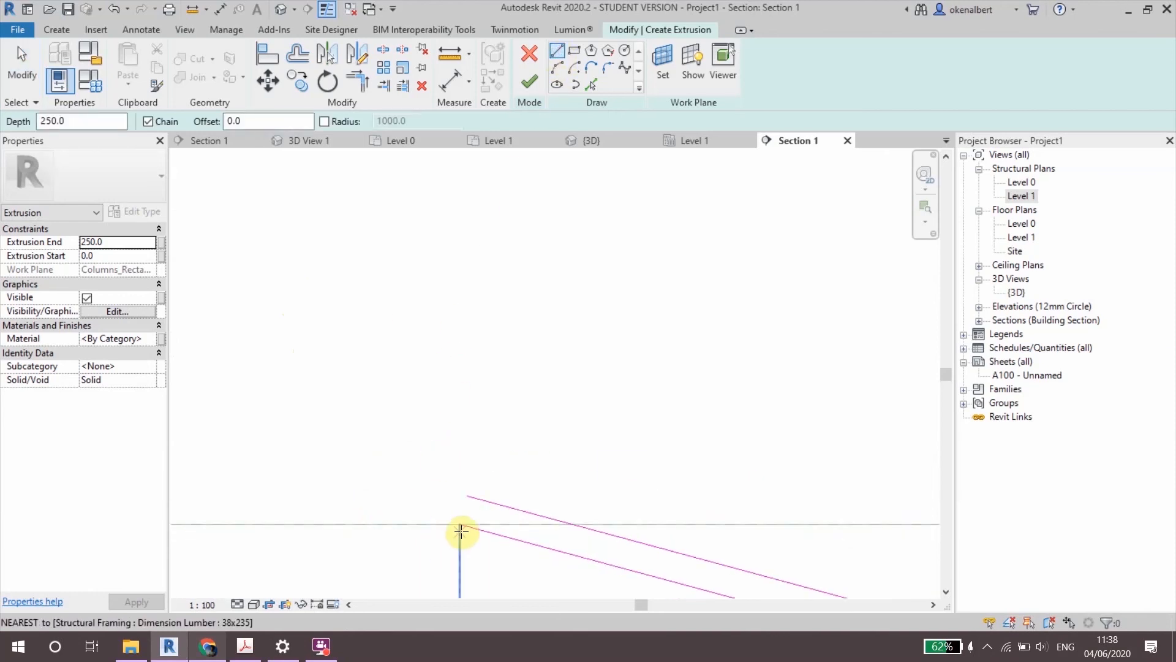
click(460, 530)
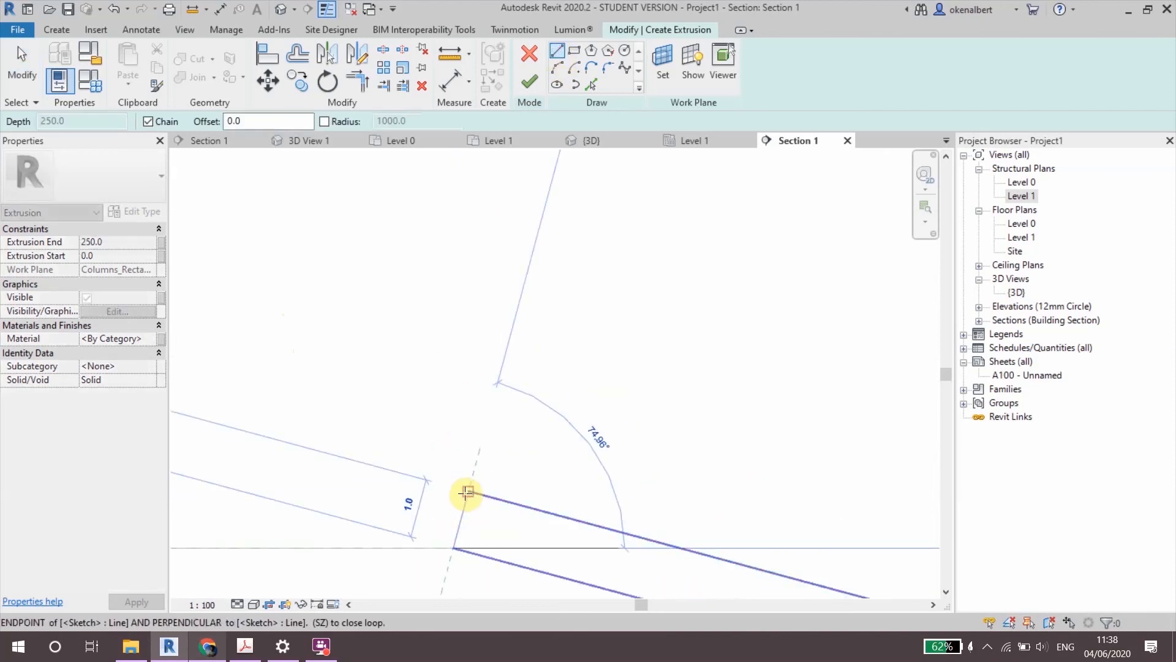
click(467, 492)
Step: Close the profile's lower end at the last beam with a short line between the two endpoints and end line drawing
scroll(262, 388, down, 8)
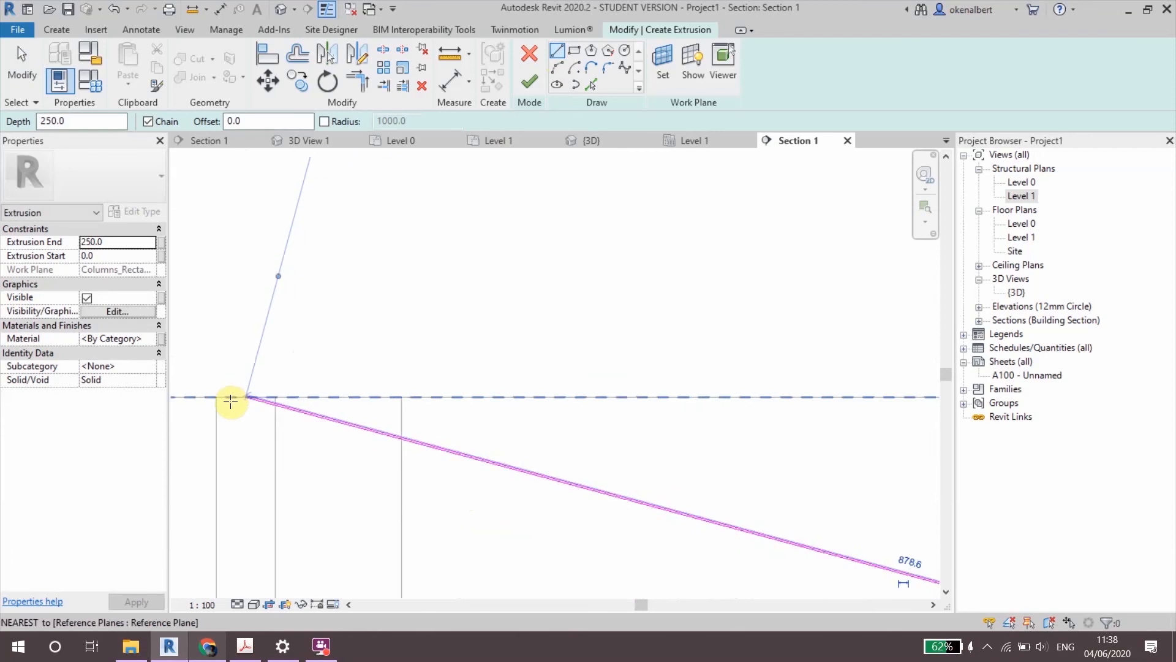
scroll(231, 401, down, 5)
middle_drag(895, 502, 350, 480)
scroll(489, 459, up, 5)
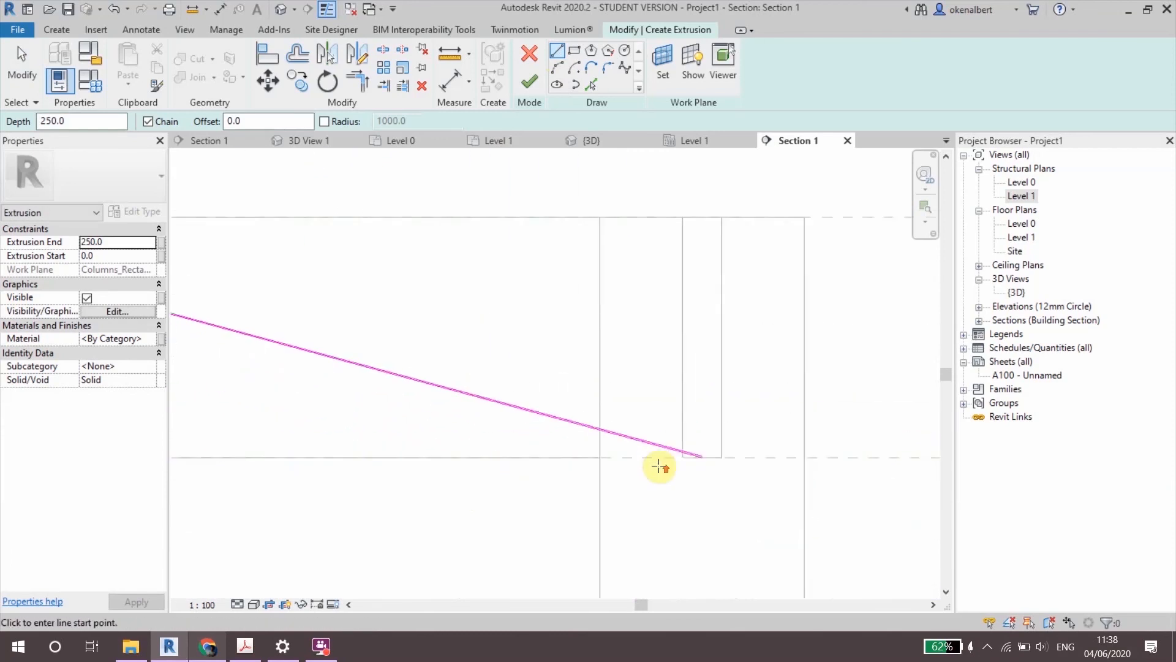
scroll(677, 461, up, 10)
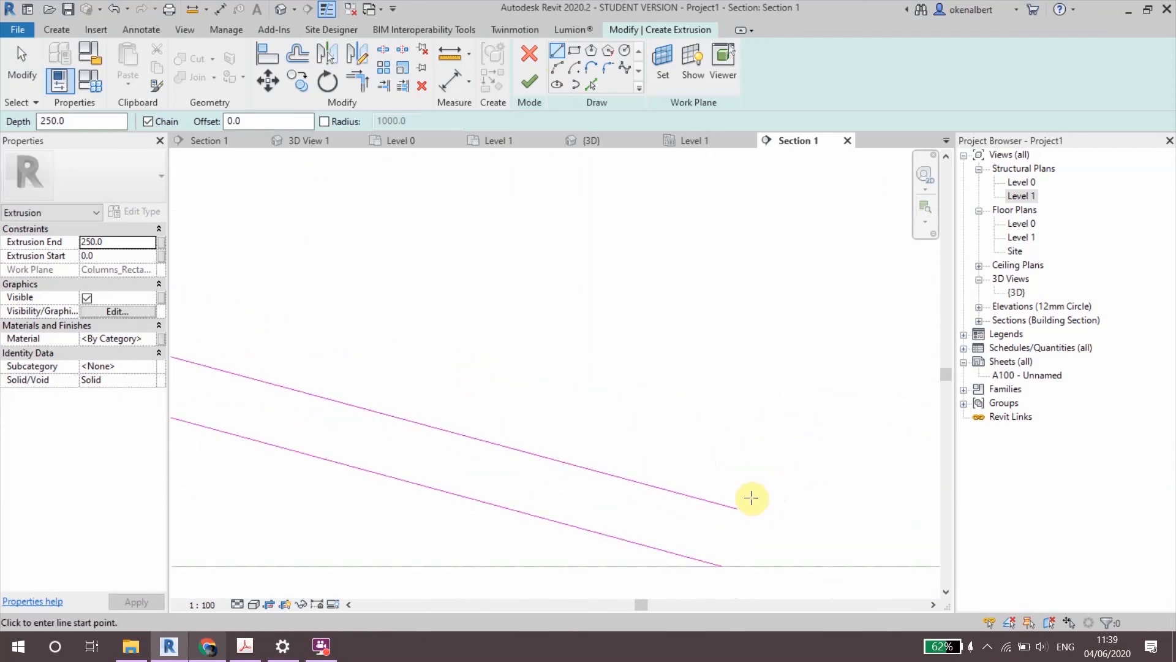
click(738, 507)
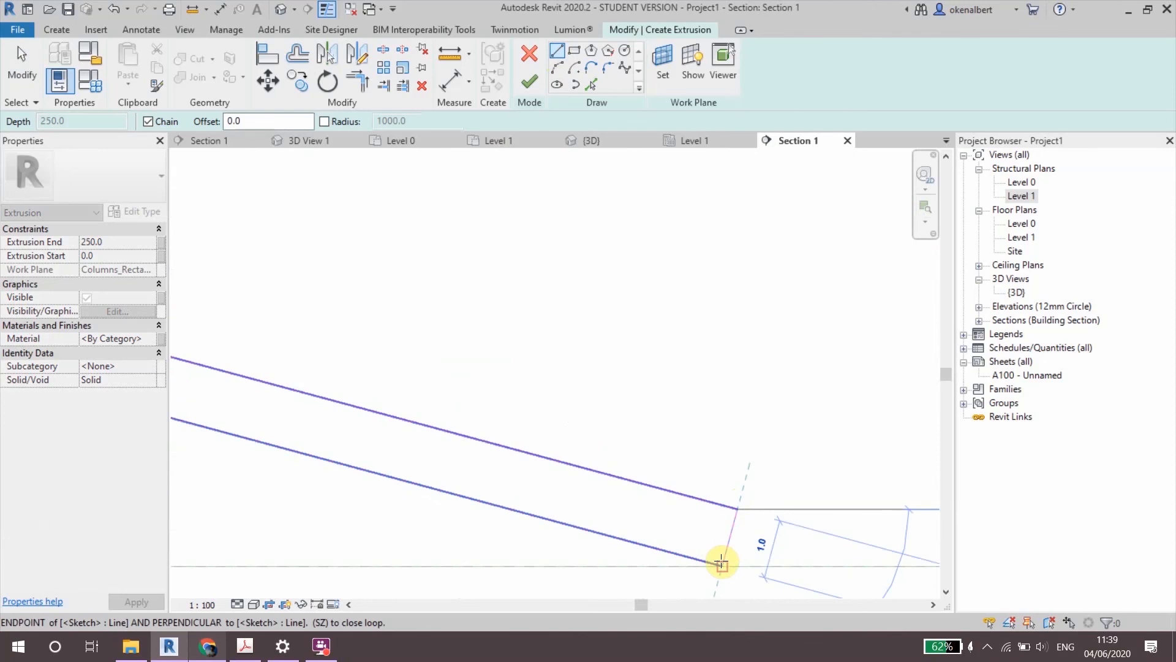
click(721, 562)
scroll(599, 498, down, 4)
key(Escape)
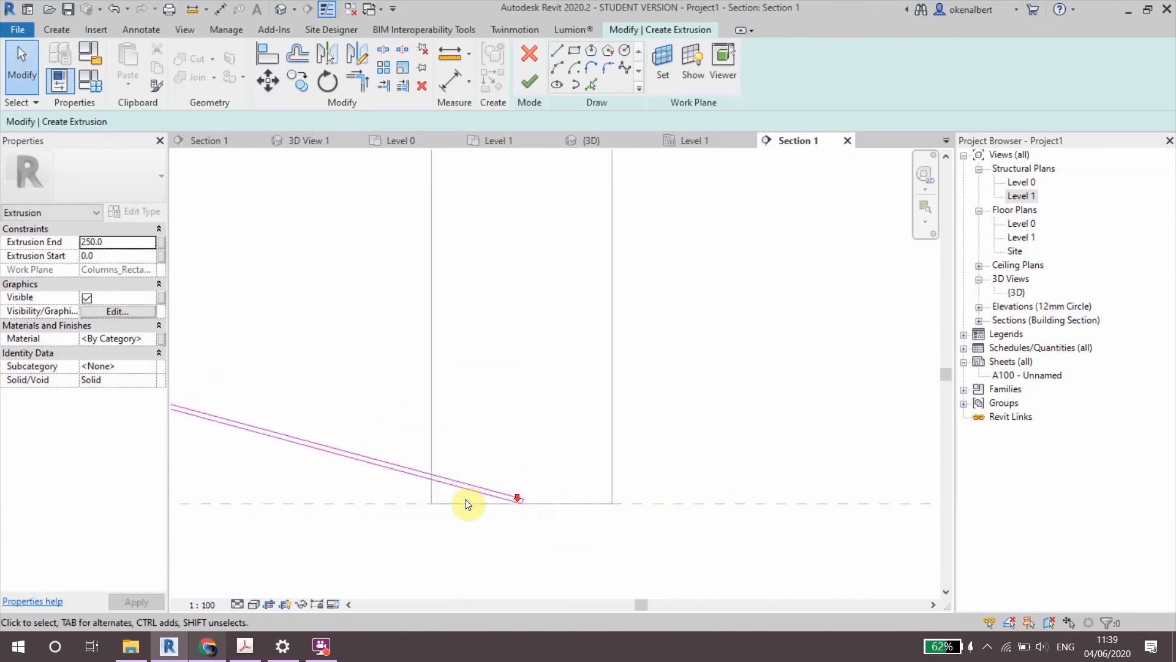
Step: Select the whole connected chain of profile lines to check that it forms one continuous closed loop
scroll(515, 501, up, 4)
key(Tab)
click(534, 506)
scroll(534, 509, down, 2)
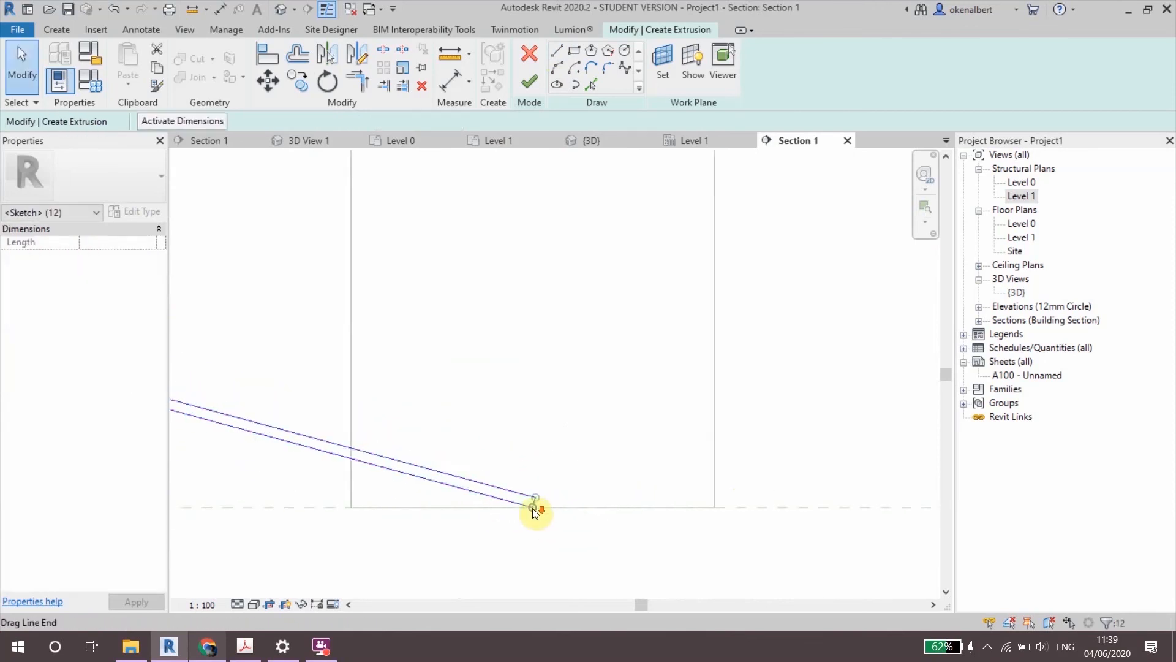
scroll(490, 545, down, 6)
middle_drag(322, 544, 740, 441)
scroll(735, 444, down, 5)
mouse_move(431, 447)
middle_down()
mouse_move(479, 455)
mouse_move(557, 401)
middle_up()
Step: Sketch a few connected loose lines above the frame as an example of an open loop, and delete them
click(557, 50)
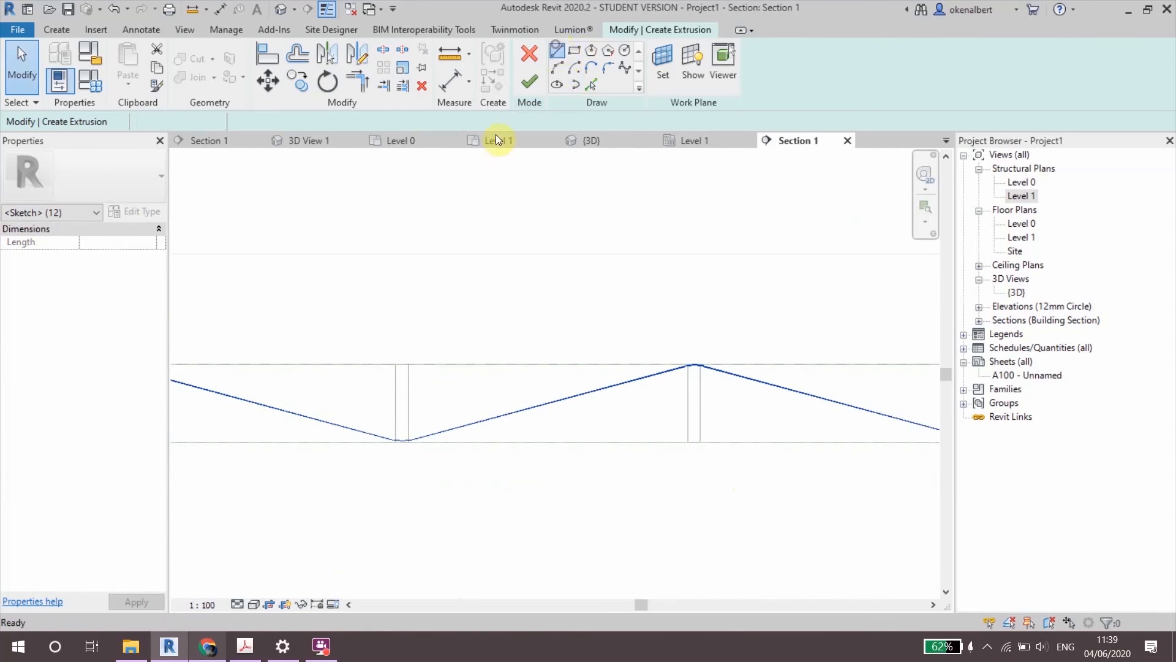
click(423, 288)
click(430, 315)
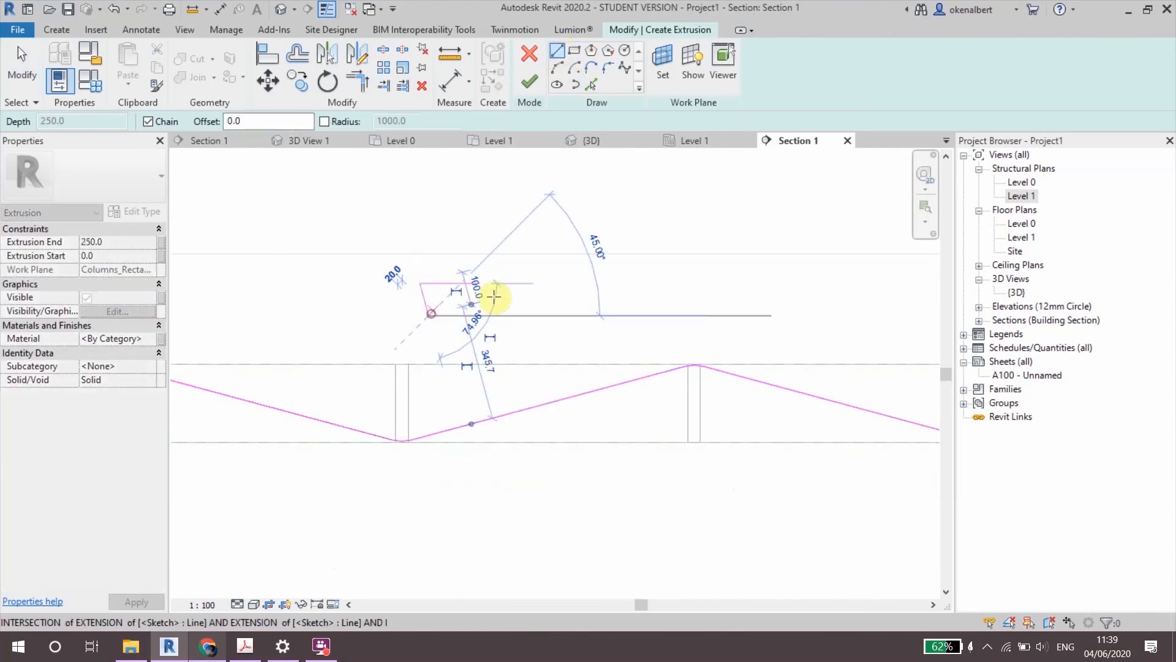
click(496, 298)
scroll(493, 297, up, 3)
key(Escape)
key(Escape)
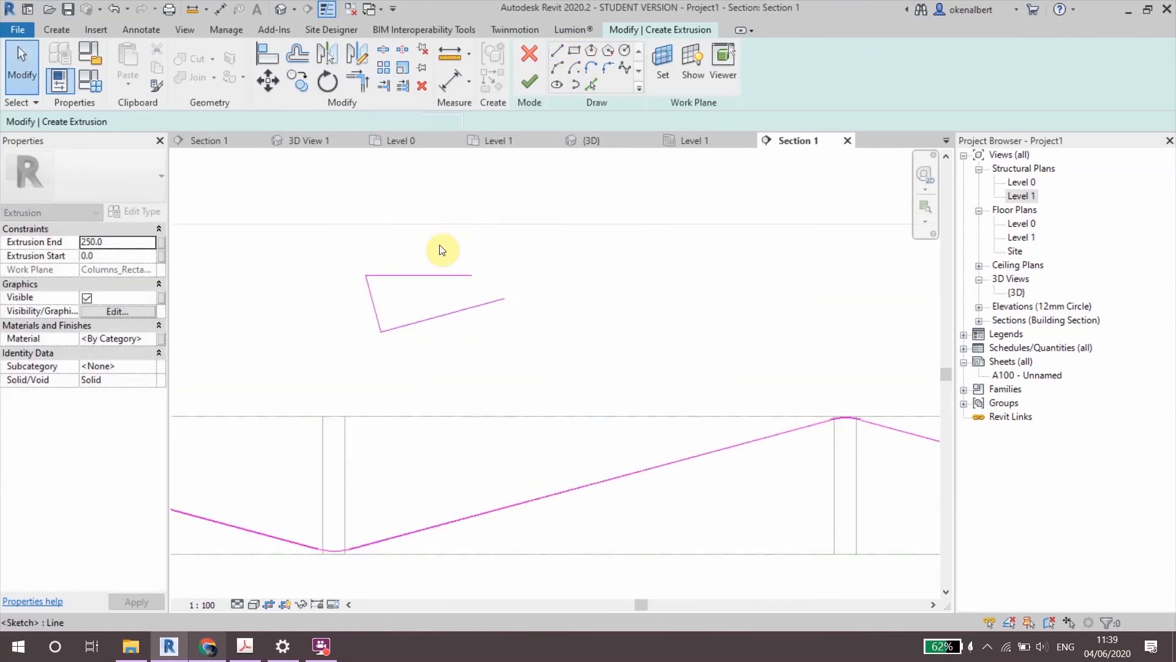
drag(727, 237, 245, 407)
key(Delete)
Step: Finish the closed profile sketch to create the cloth extrusion with a depth of 250
scroll(389, 403, down, 3)
mouse_move(416, 414)
middle_down()
mouse_move(407, 436)
mouse_move(428, 344)
mouse_move(696, 474)
mouse_move(770, 396)
mouse_move(740, 402)
mouse_move(67, 298)
middle_up()
scroll(318, 441, down, 5)
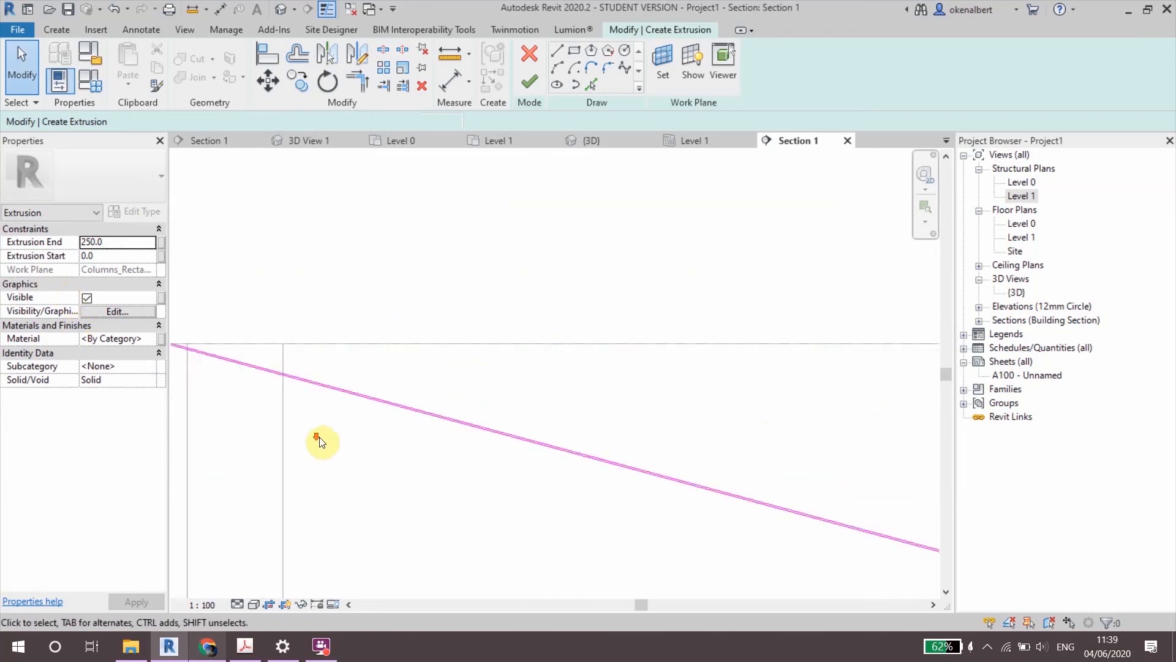
middle_drag(890, 481, 824, 447)
scroll(704, 404, down, 3)
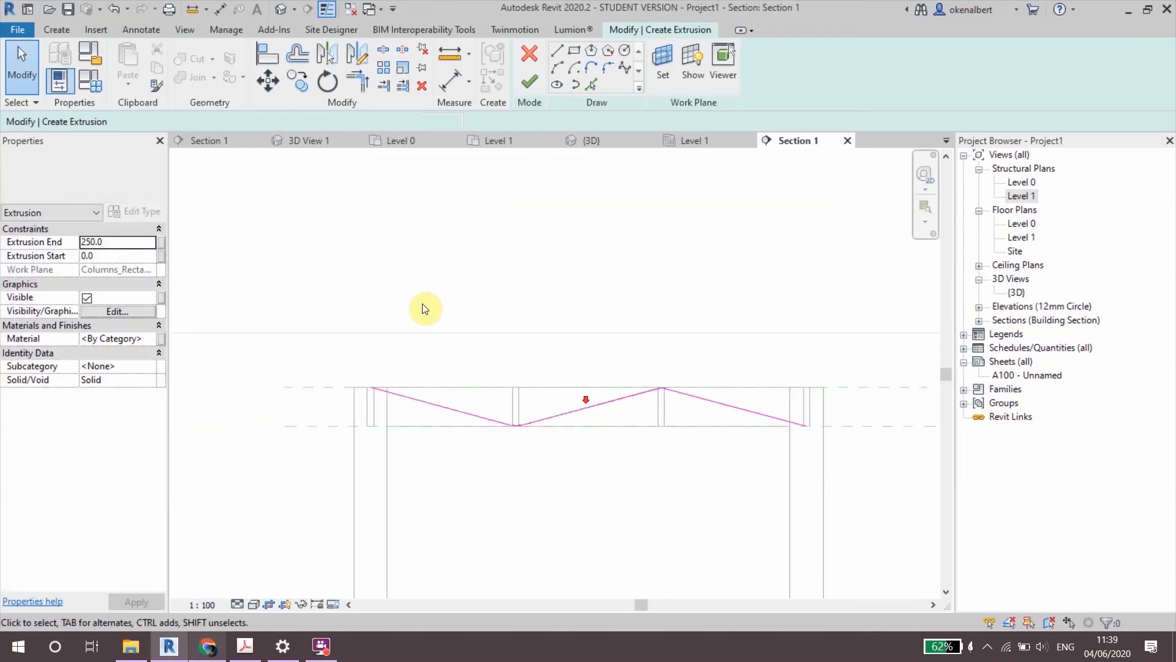
click(529, 82)
scroll(589, 429, up, 2)
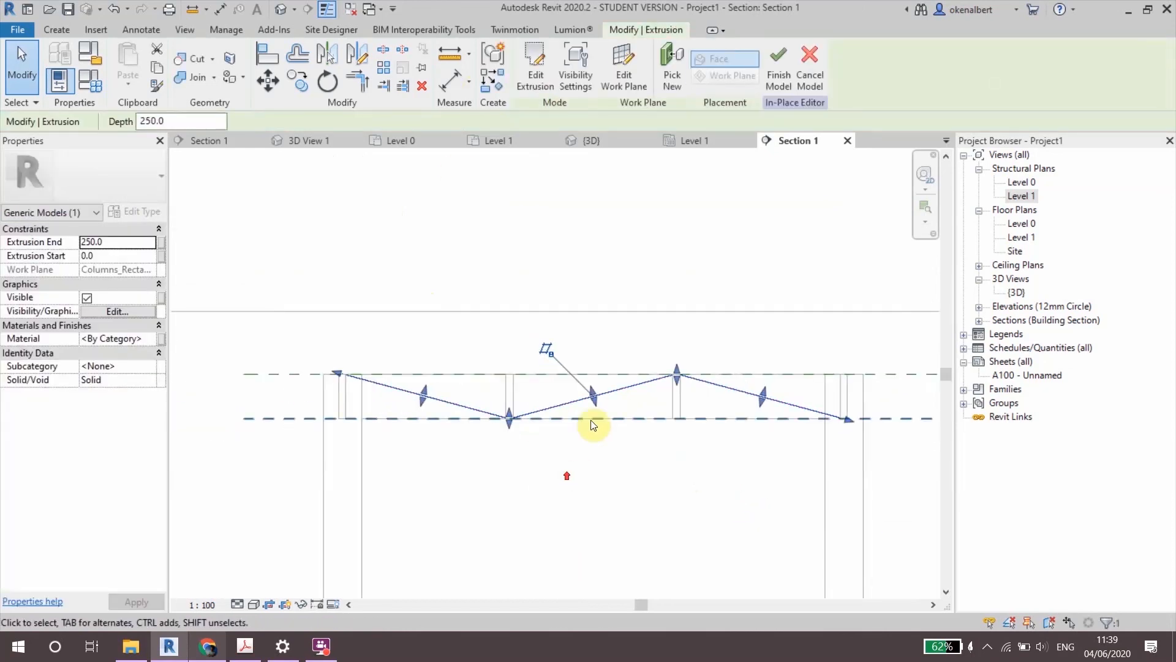
Step: In the {3D} view, stretch the cloth extrusion across the frame to a depth of about 599 and inspect it from several sides
click(618, 144)
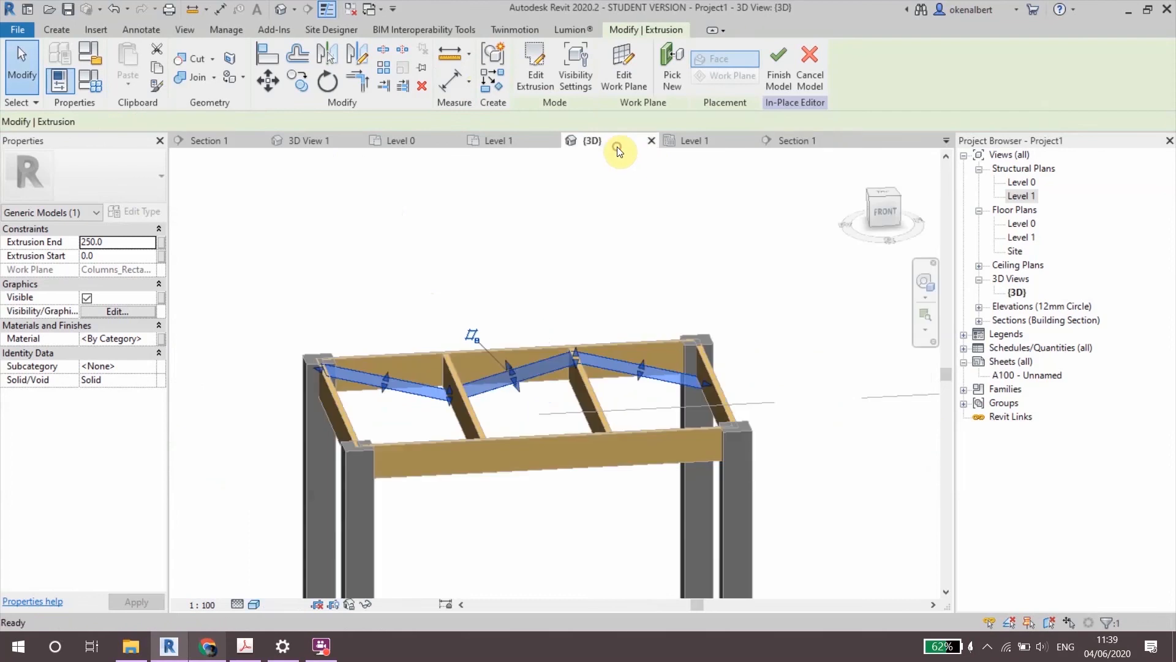
shift+middle_drag(517, 384, 476, 298)
click(479, 349)
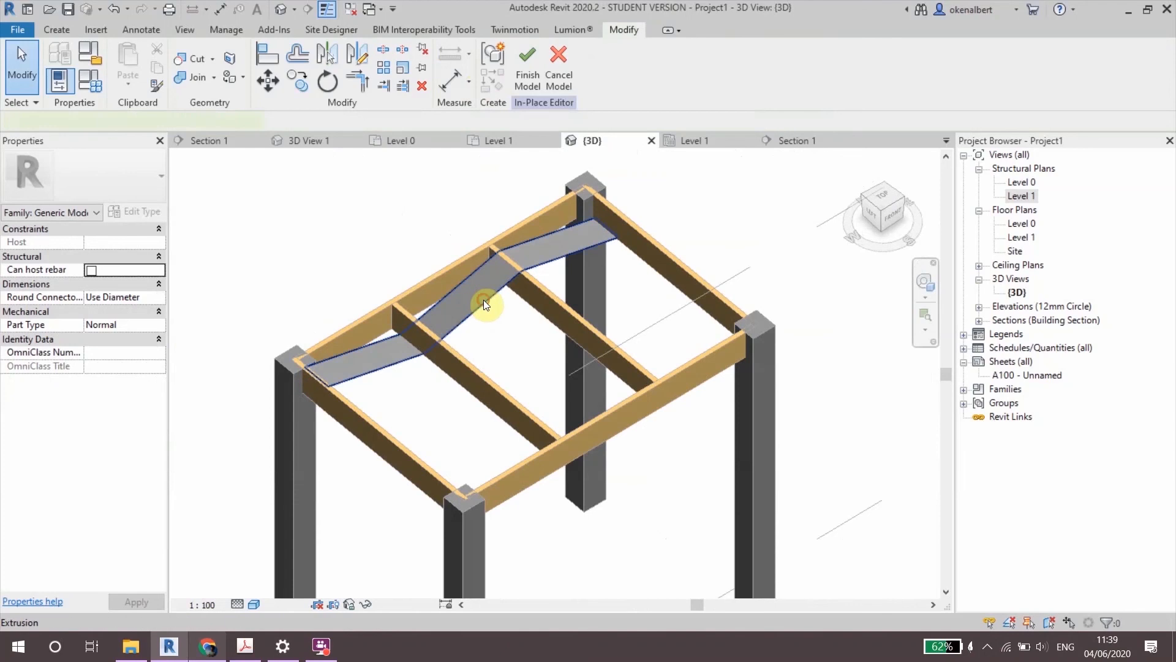
click(479, 316)
drag(480, 317, 518, 354)
shift+middle_drag(537, 380, 616, 336)
scroll(566, 334, up, 2)
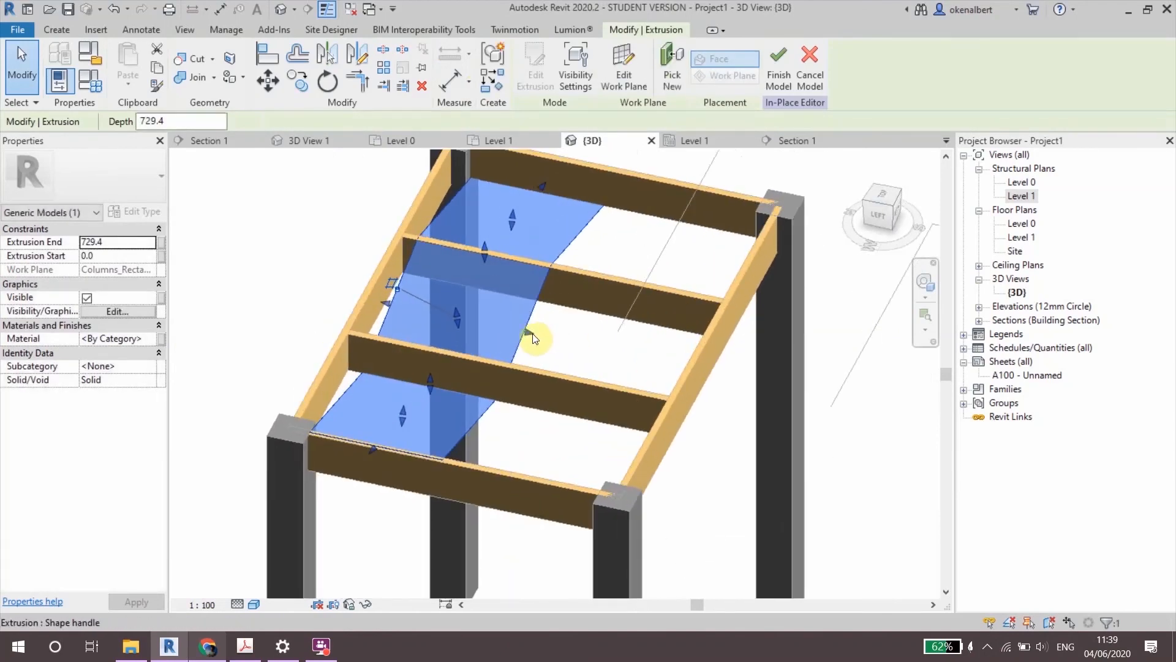
drag(530, 333, 503, 322)
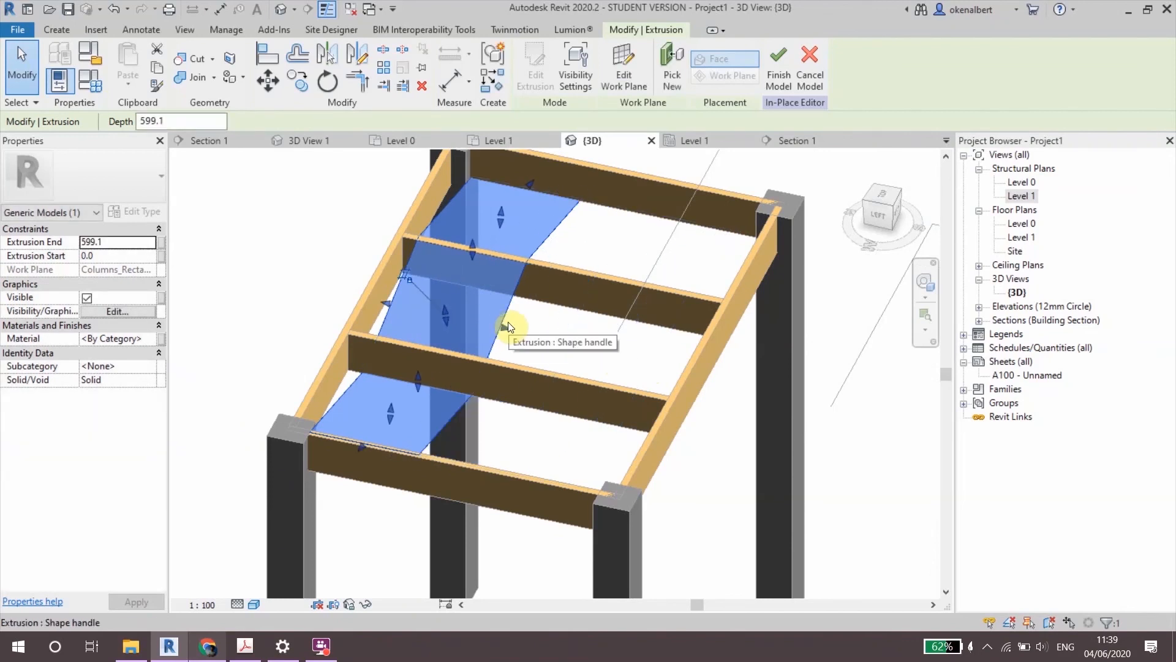
shift+middle_drag(465, 330, 315, 446)
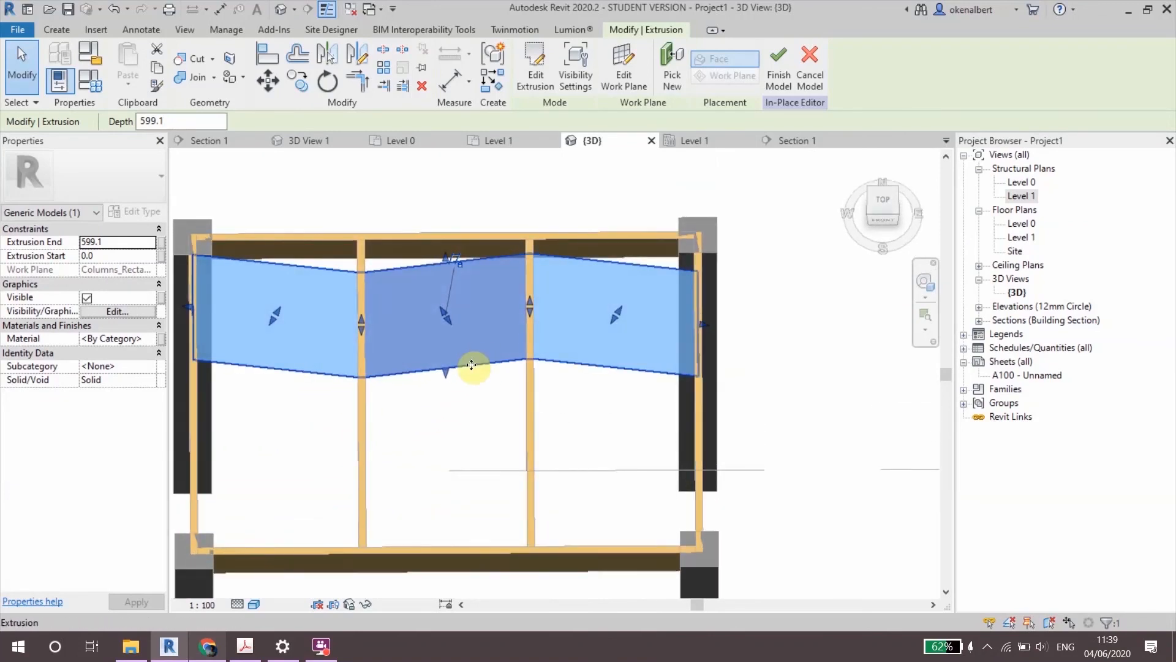
shift+middle_drag(423, 376, 425, 231)
click(575, 356)
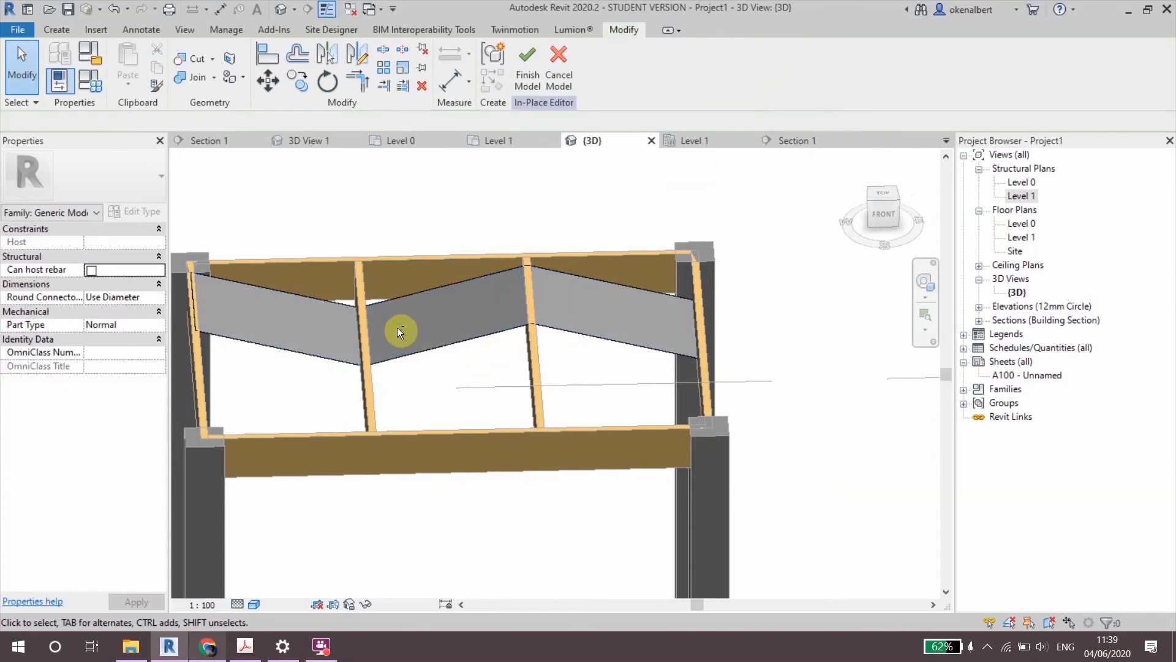
shift+middle_drag(402, 325, 452, 333)
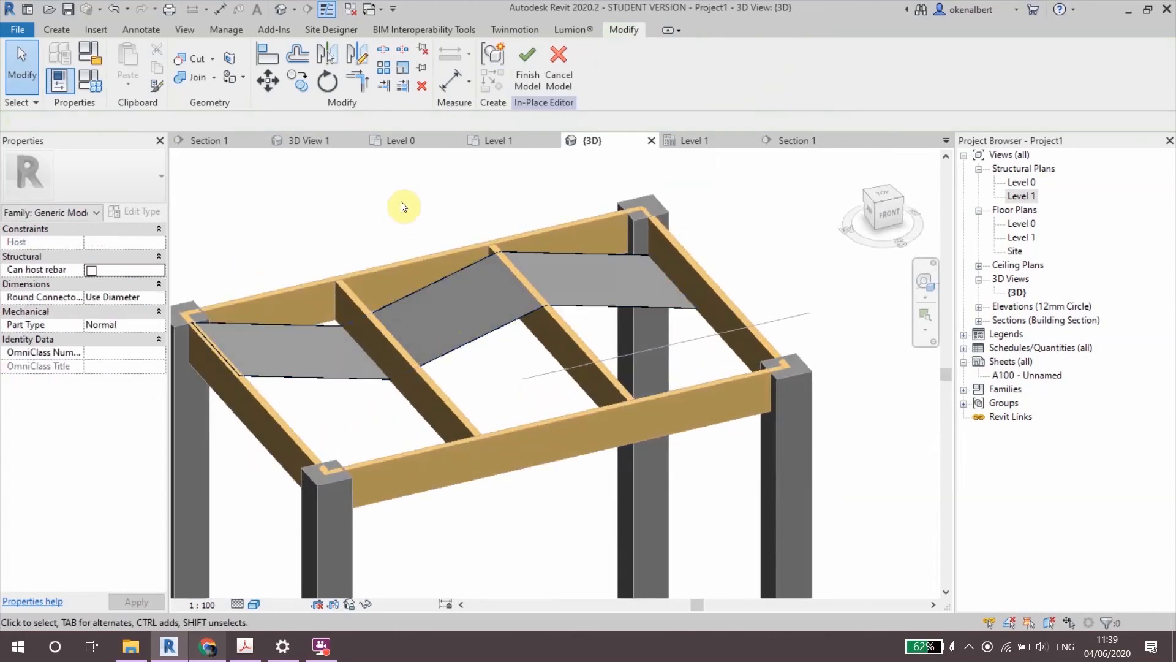
Step: Switch to the Section 1 view to work on the profile of the second cloth strip
click(788, 140)
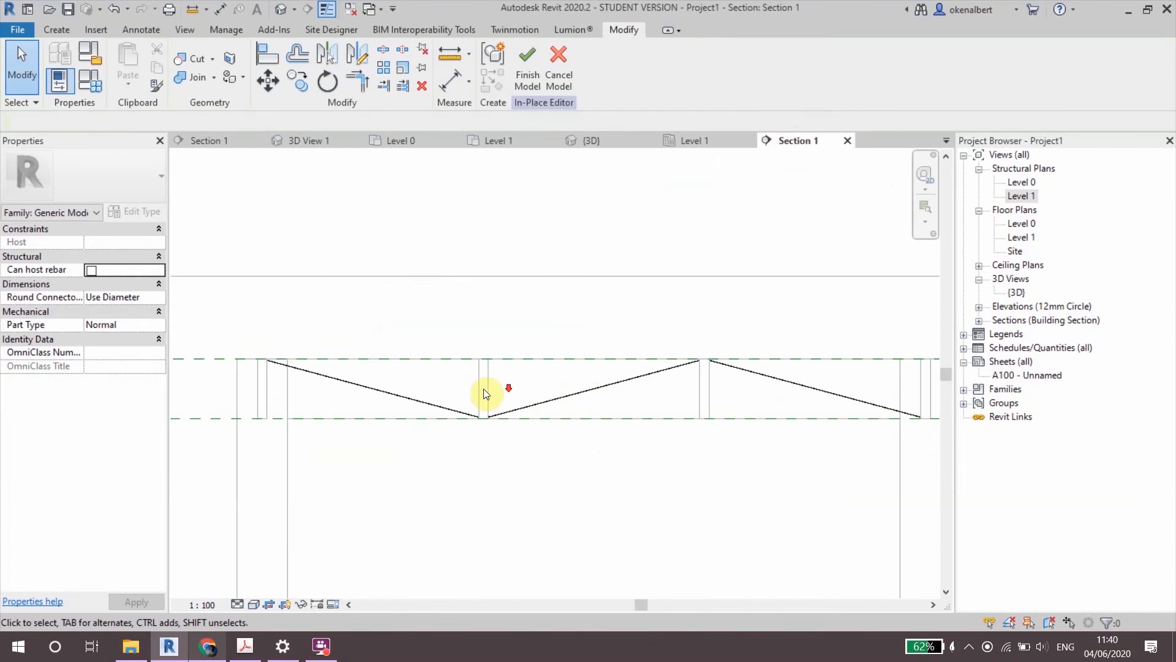
scroll(484, 388, down, 3)
middle_drag(483, 388, 467, 320)
scroll(467, 320, up, 1)
scroll(392, 306, up, 2)
click(61, 29)
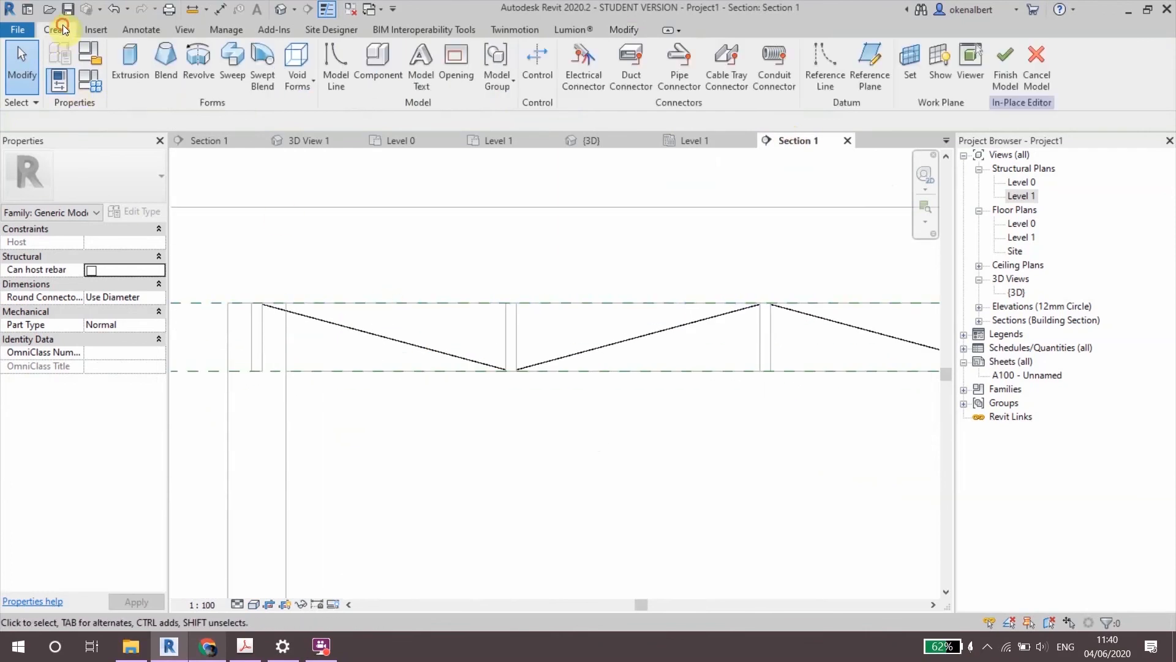
click(132, 58)
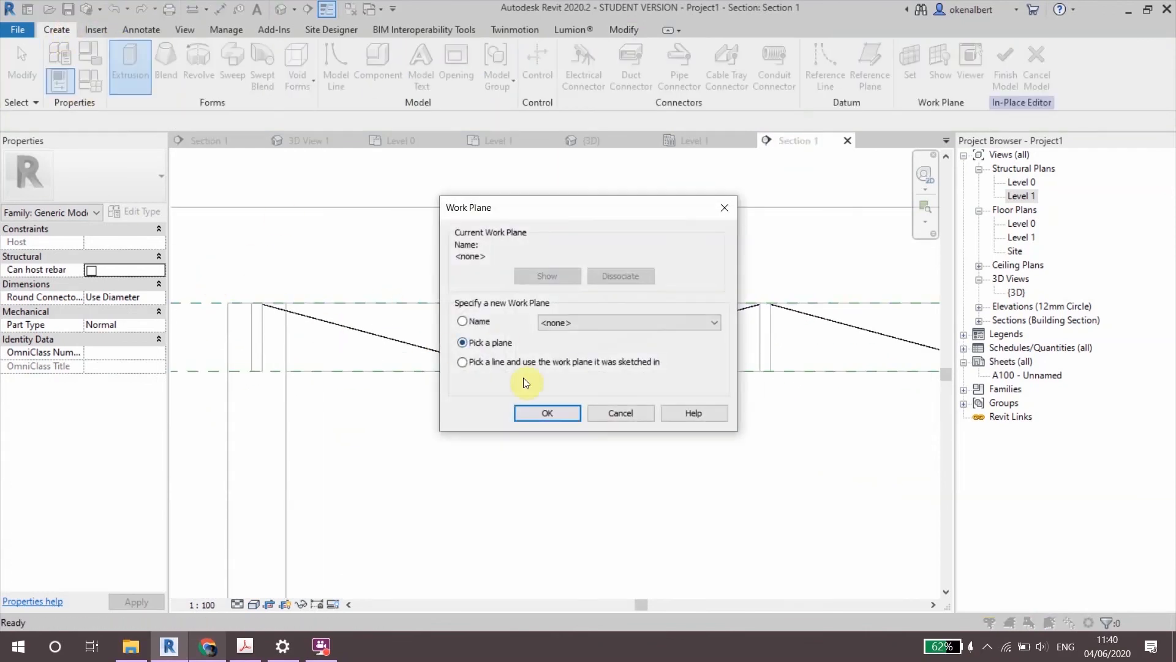
click(568, 412)
scroll(306, 408, down, 1)
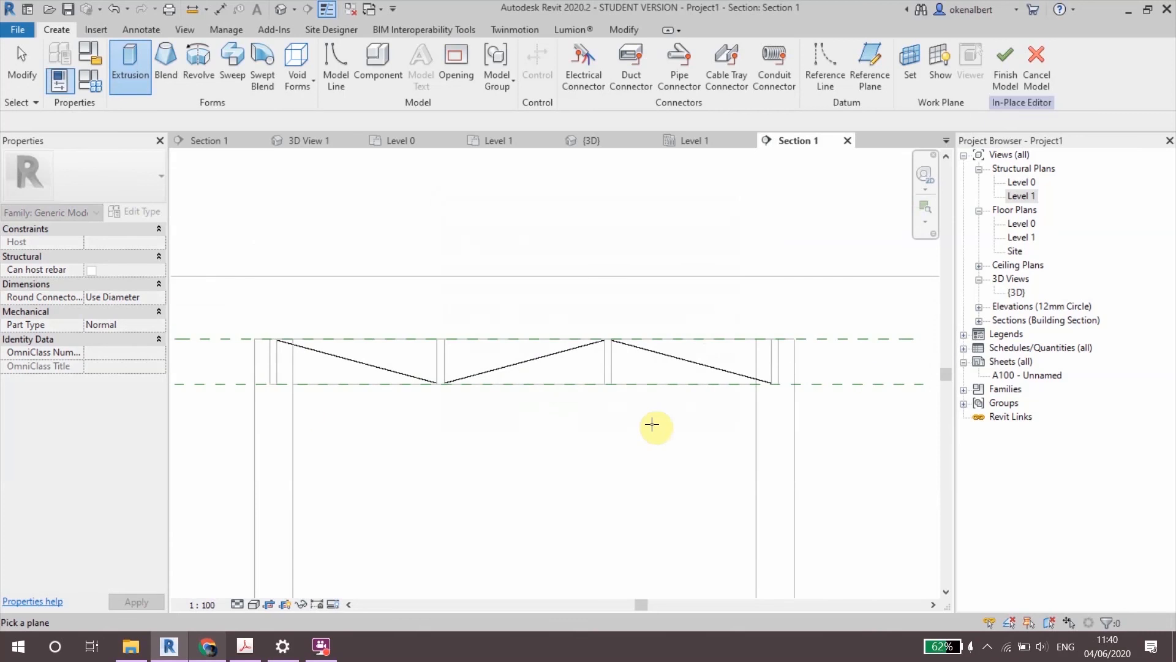
click(757, 434)
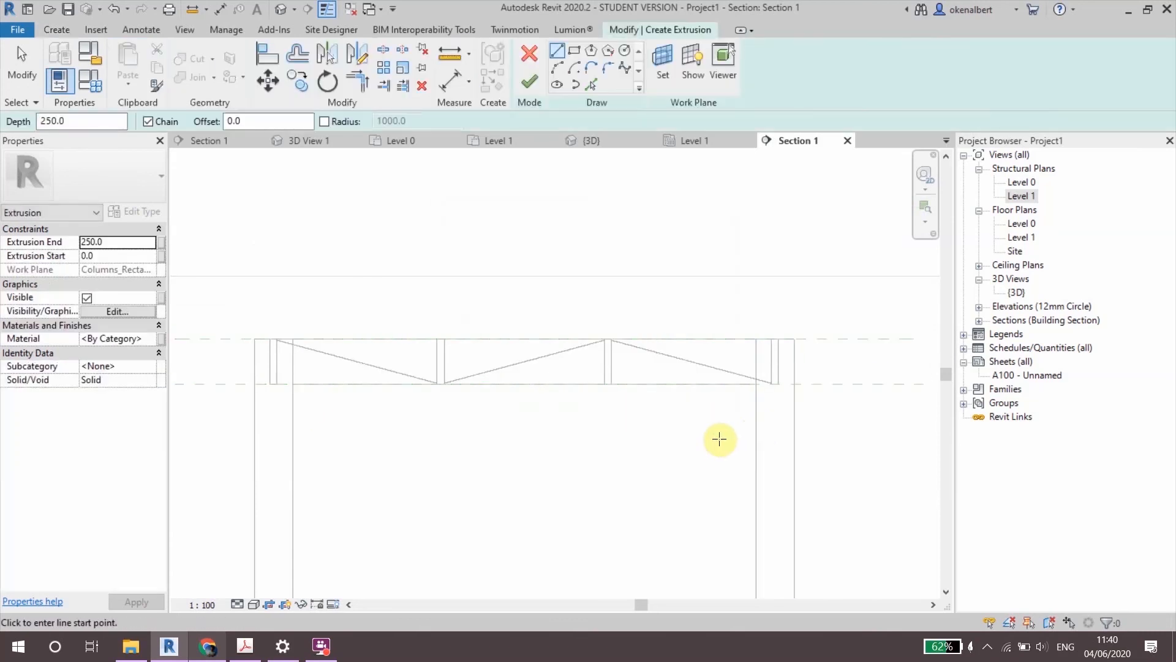
click(523, 49)
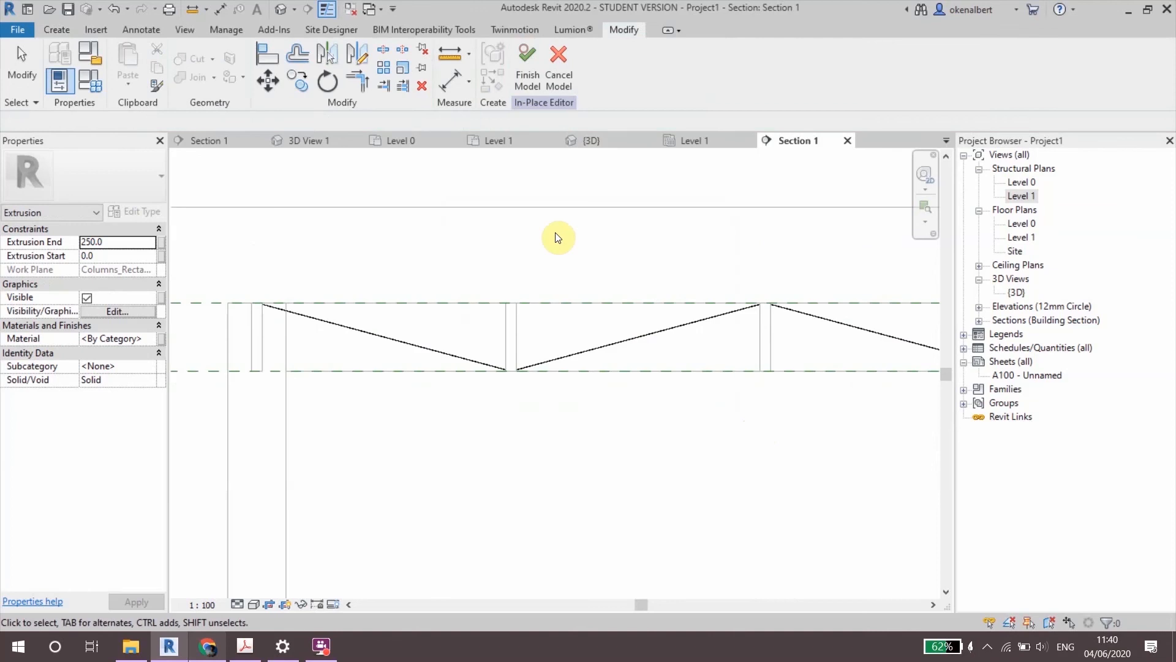
Step: Start a new extrusion with the rectangular column below the frame's right end picked as its work plane
click(57, 29)
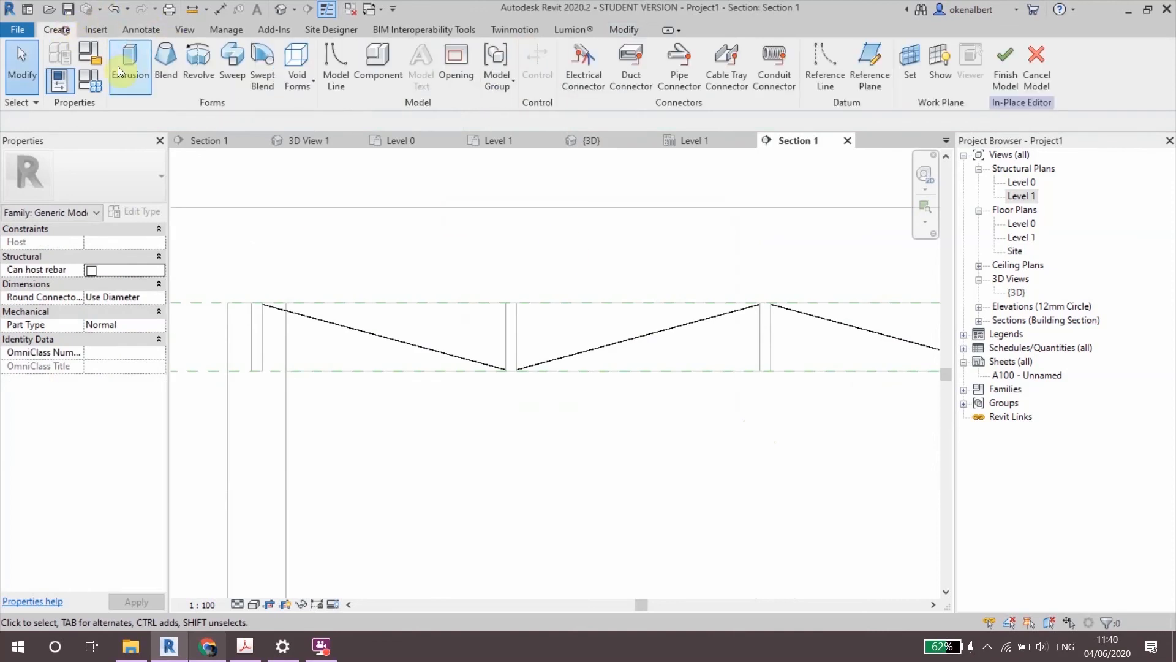
click(126, 64)
click(558, 419)
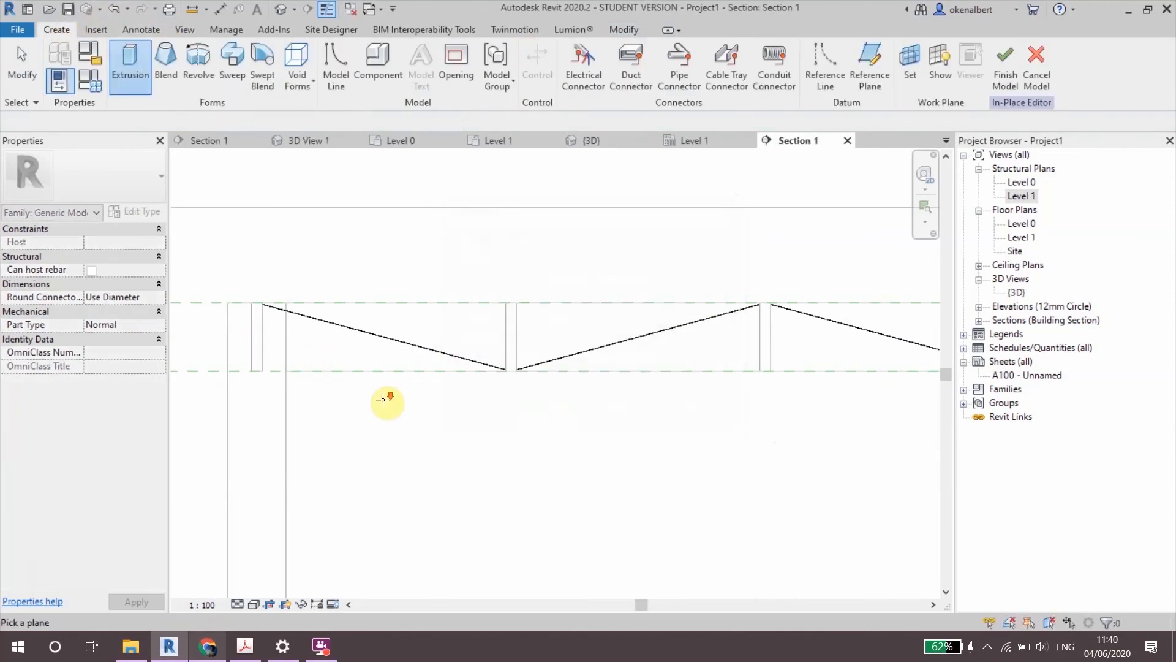
scroll(382, 398, down, 2)
middle_drag(451, 457, 355, 381)
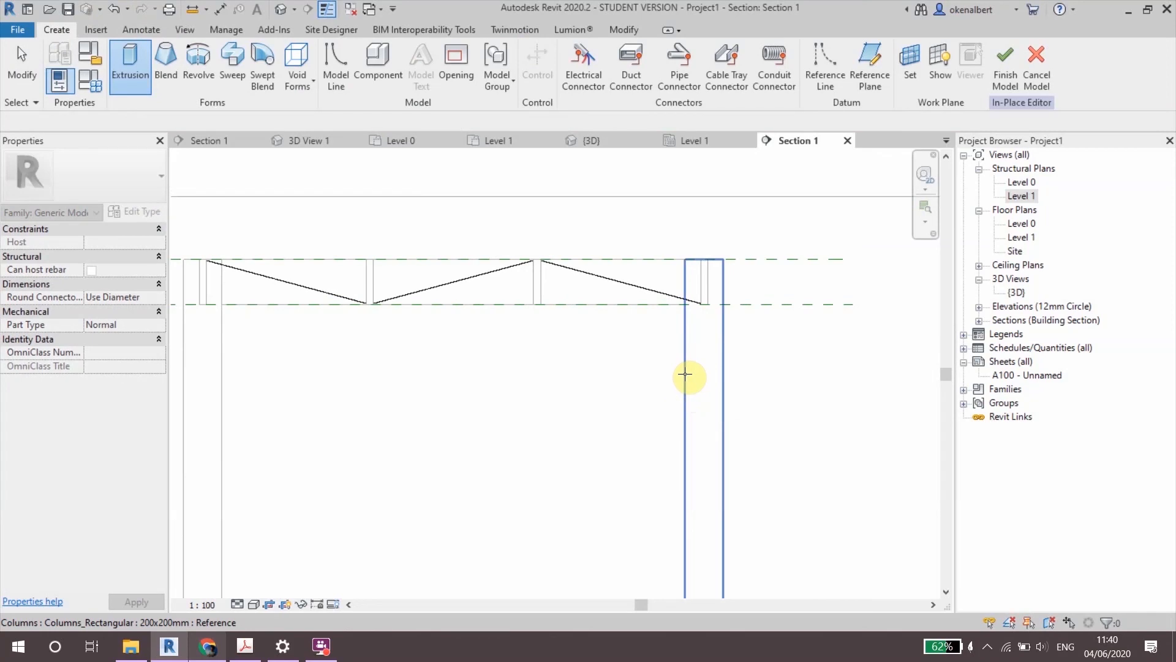
mouse_move(652, 257)
middle_down()
mouse_move(706, 239)
mouse_move(788, 235)
middle_up()
scroll(753, 235, up, 2)
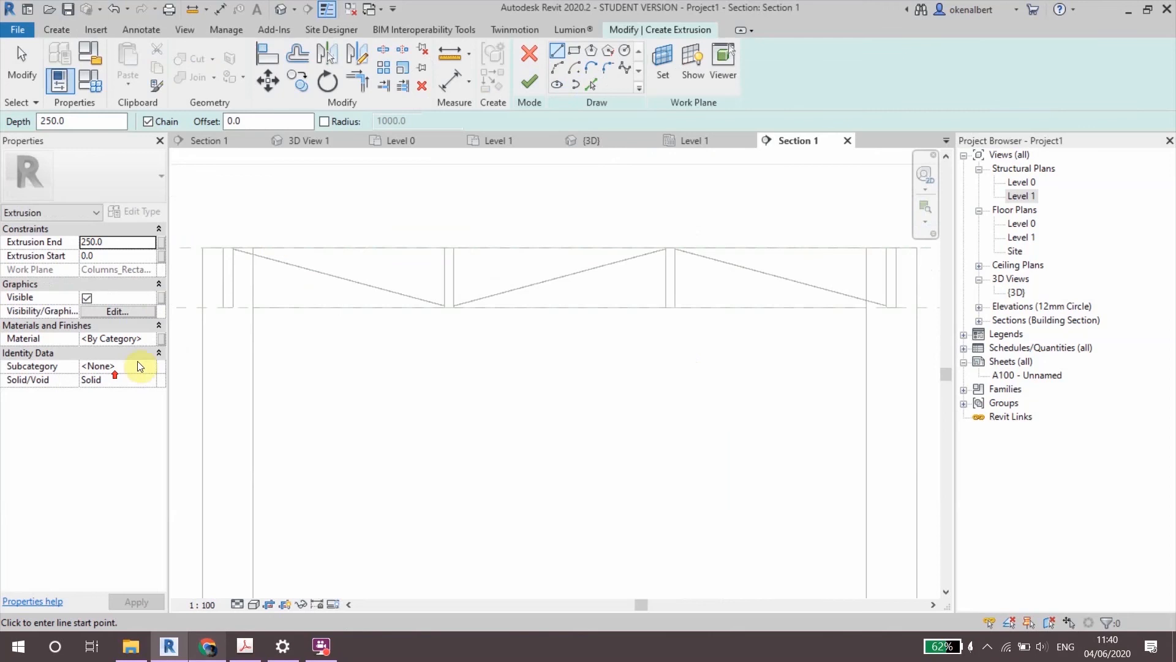
Step: Draw the profile line along the underside of the left edge beam, up to and across the top of the second beam
middle_drag(214, 322, 264, 367)
scroll(273, 361, up, 2)
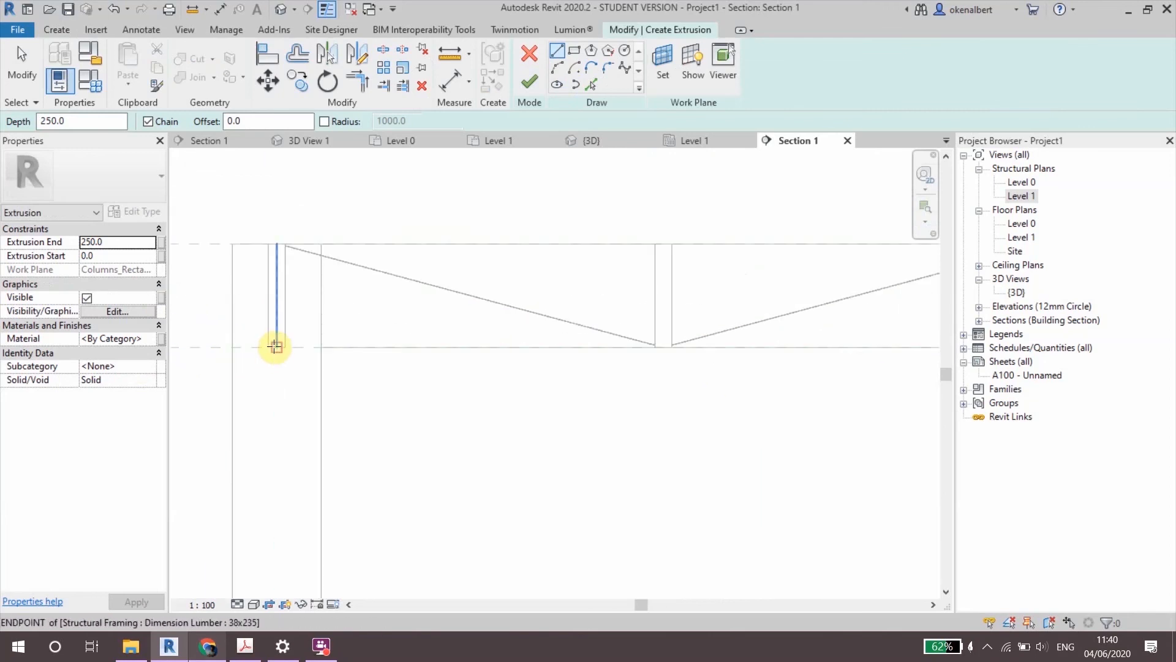
click(275, 346)
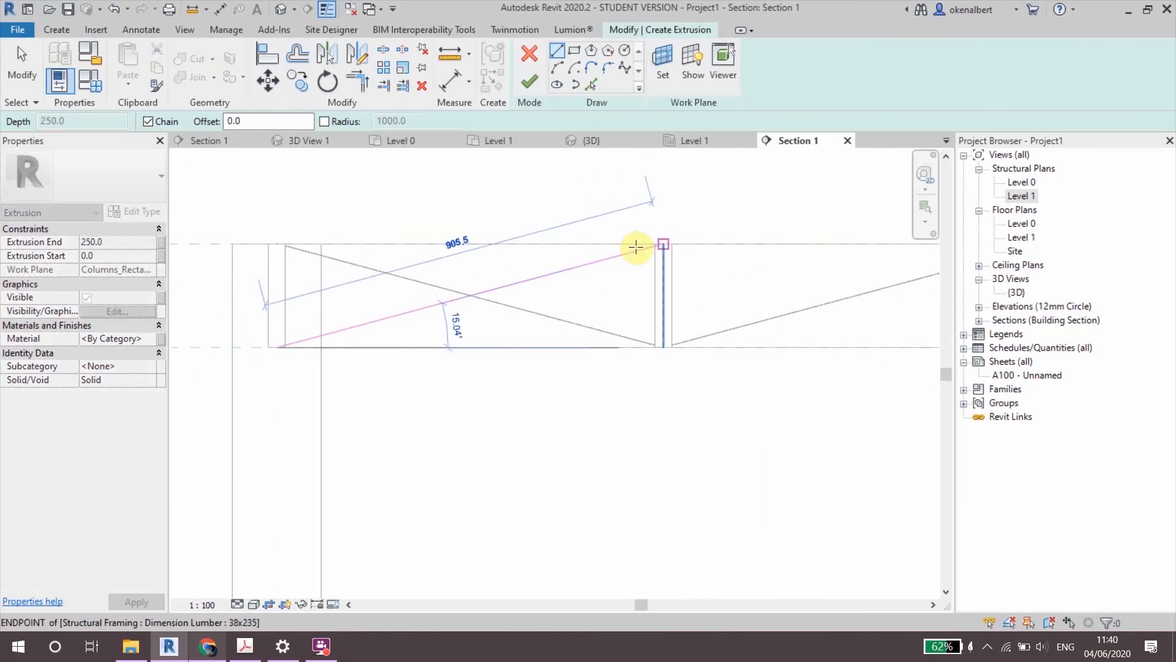
key(Escape)
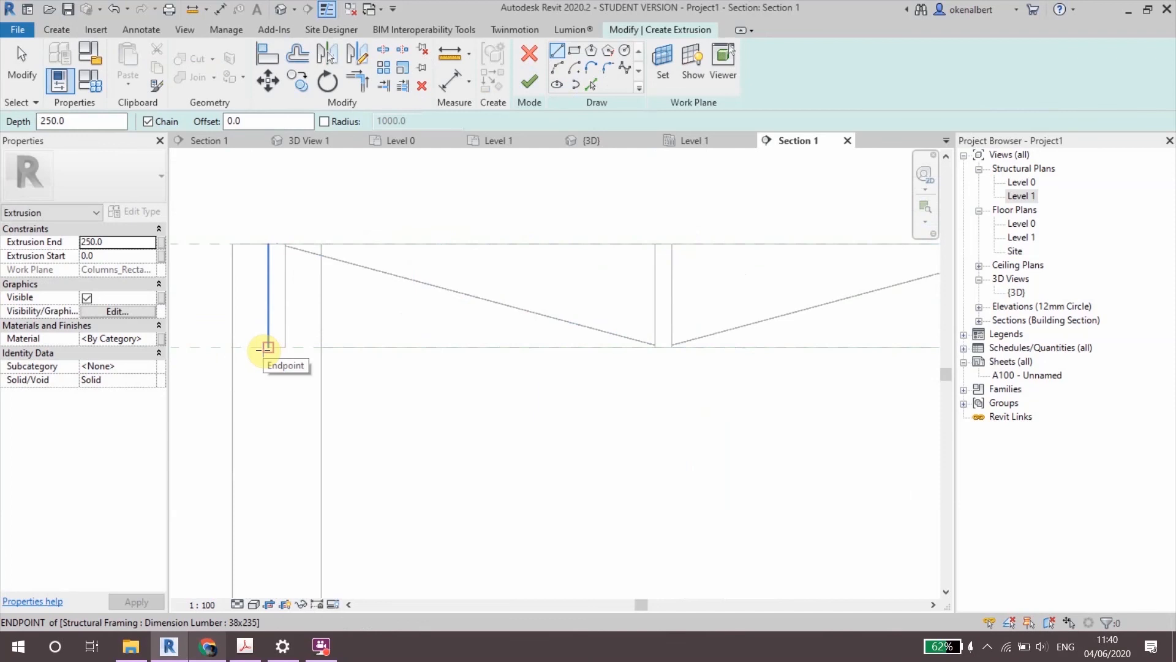
click(265, 348)
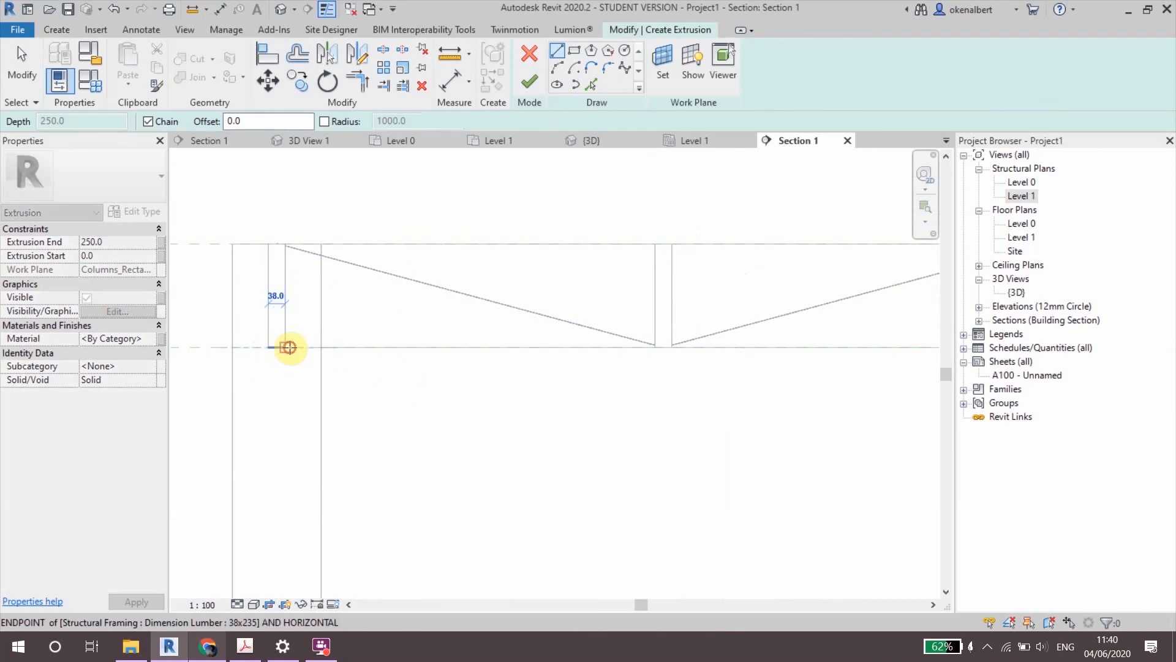
click(655, 246)
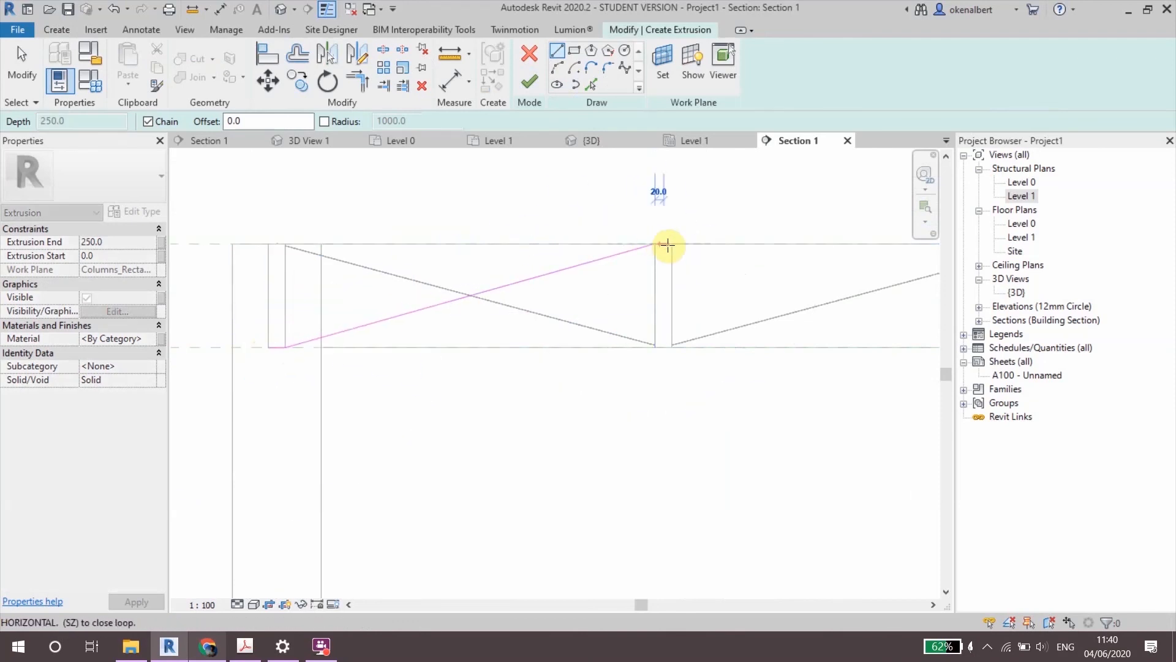
click(672, 244)
Step: Continue the profile line down across the underside of the third beam and up over the top of the right edge beam
middle_drag(827, 299, 432, 284)
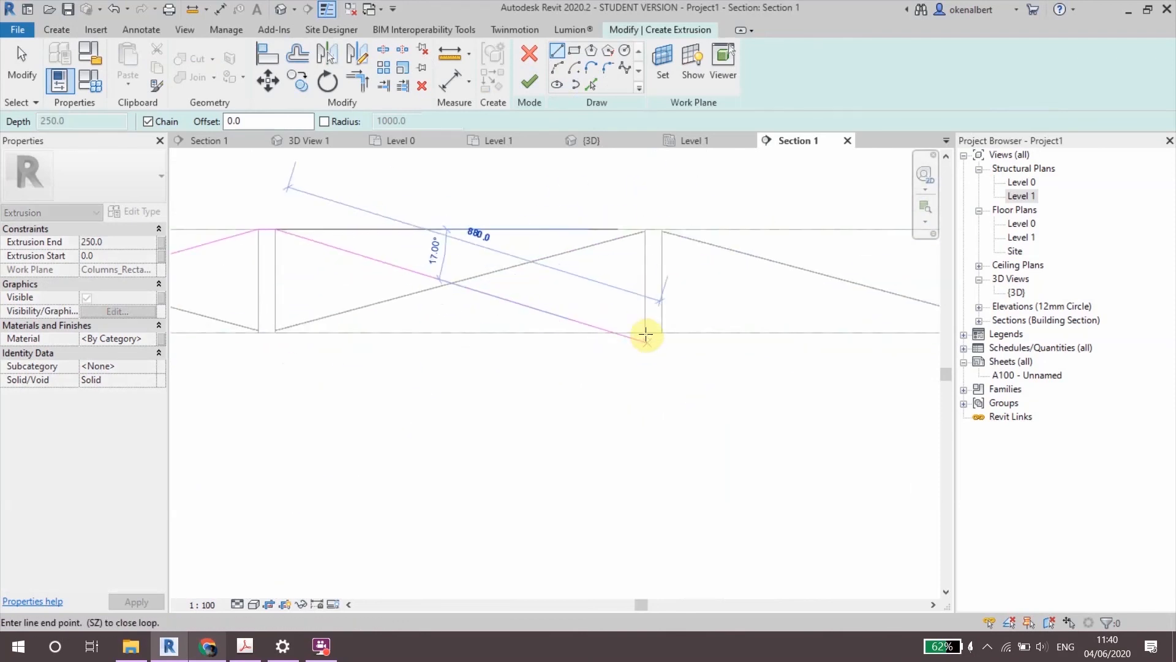
click(645, 333)
click(661, 331)
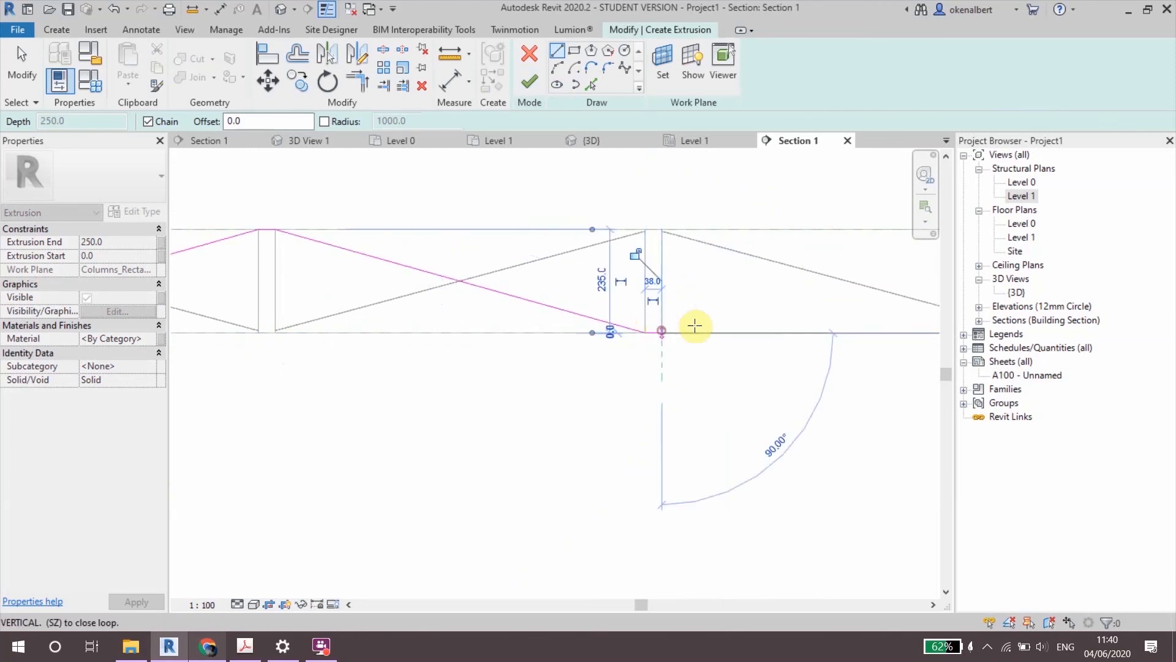
middle_drag(693, 325, 376, 347)
click(688, 258)
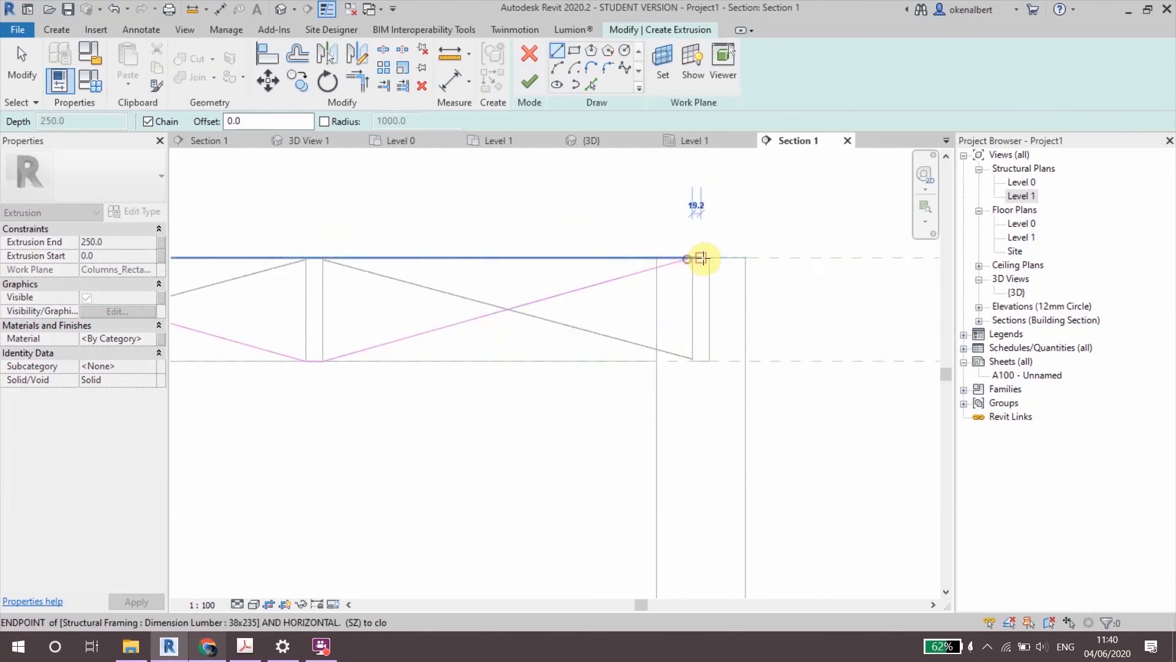
key(Escape)
key(Escape)
Step: Offset a copy of the whole wavy line chain upward by 1.0
scroll(718, 255, down, 1)
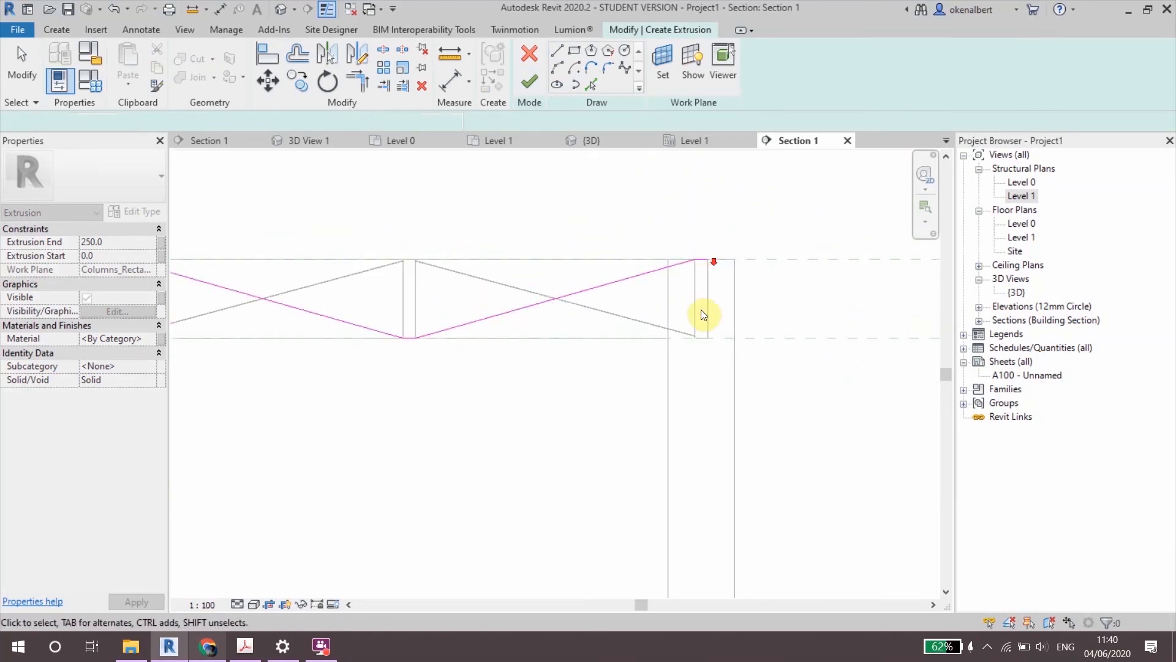
middle_drag(504, 331, 624, 309)
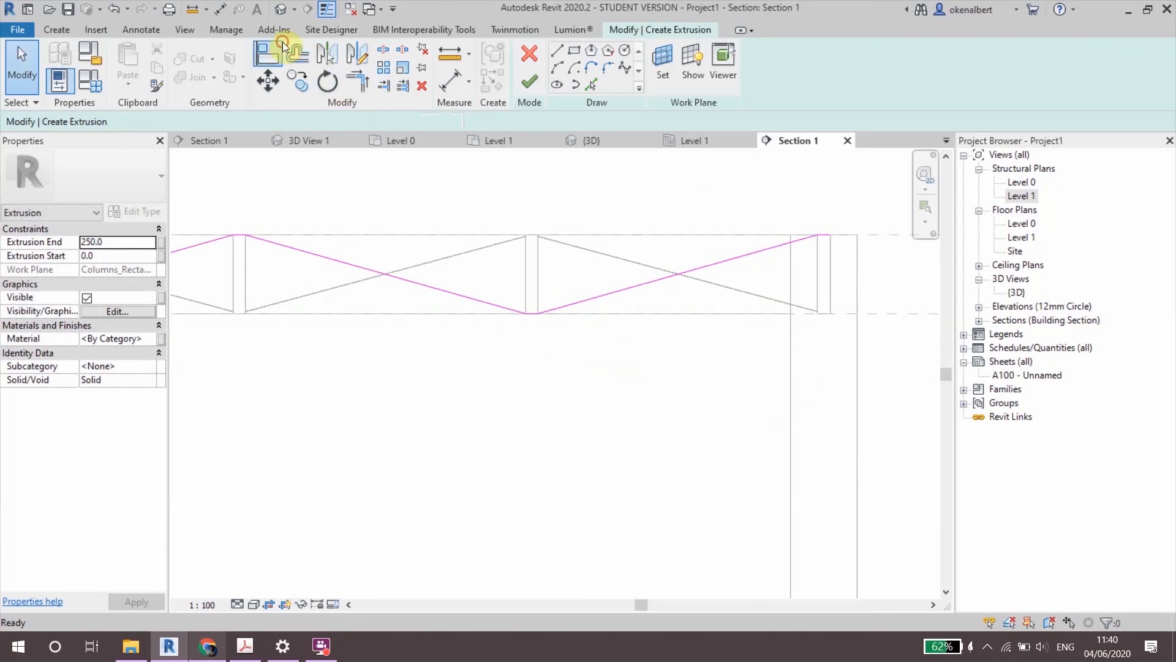
click(299, 52)
scroll(796, 252, up, 1)
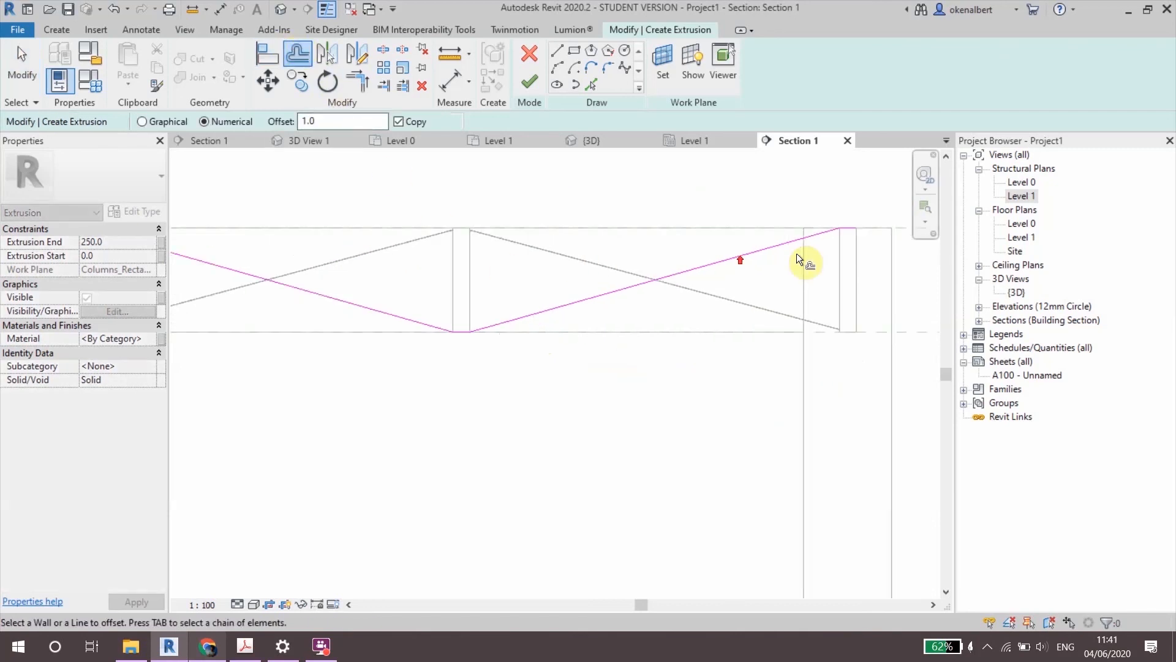
scroll(832, 219, up, 3)
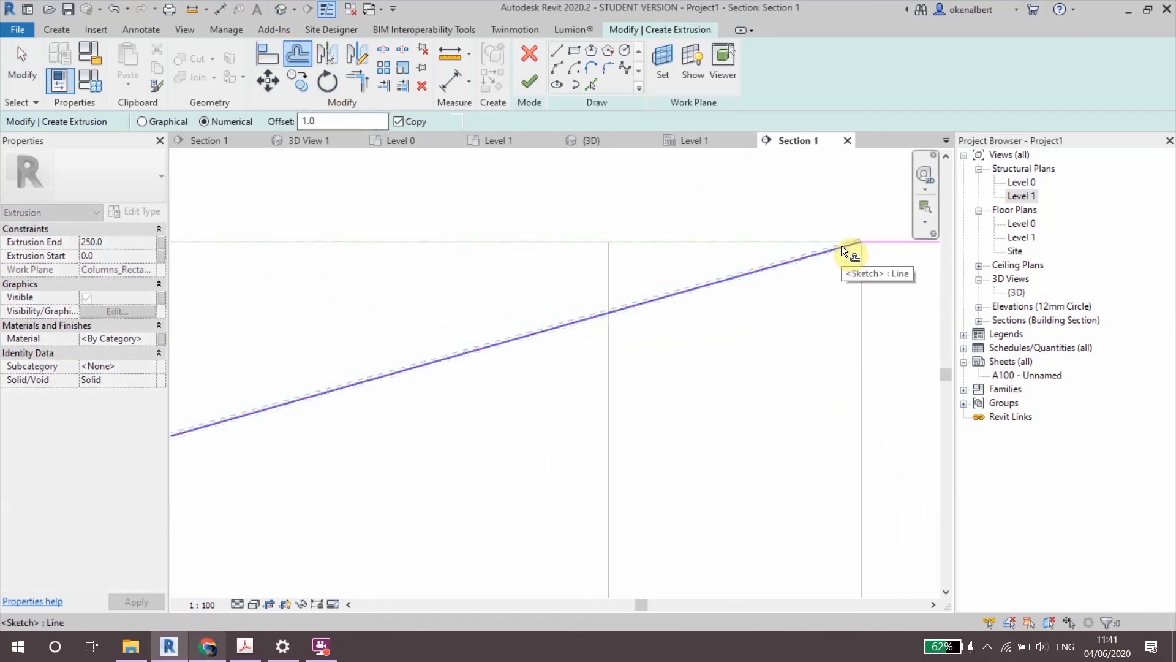
click(841, 245)
Step: Close the profile's right end with a short vertical line joining the two parallel lines above the edge beam
scroll(726, 205, down, 2)
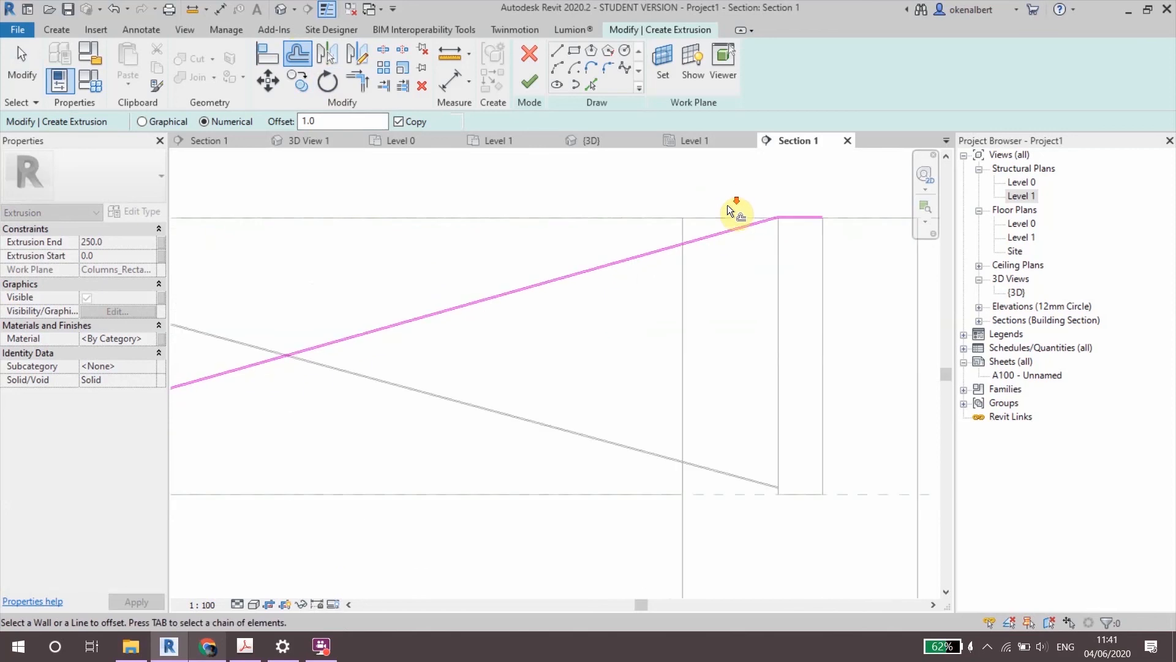
middle_drag(726, 204, 981, 197)
scroll(861, 230, down, 4)
middle_drag(833, 239, 490, 293)
scroll(650, 240, up, 6)
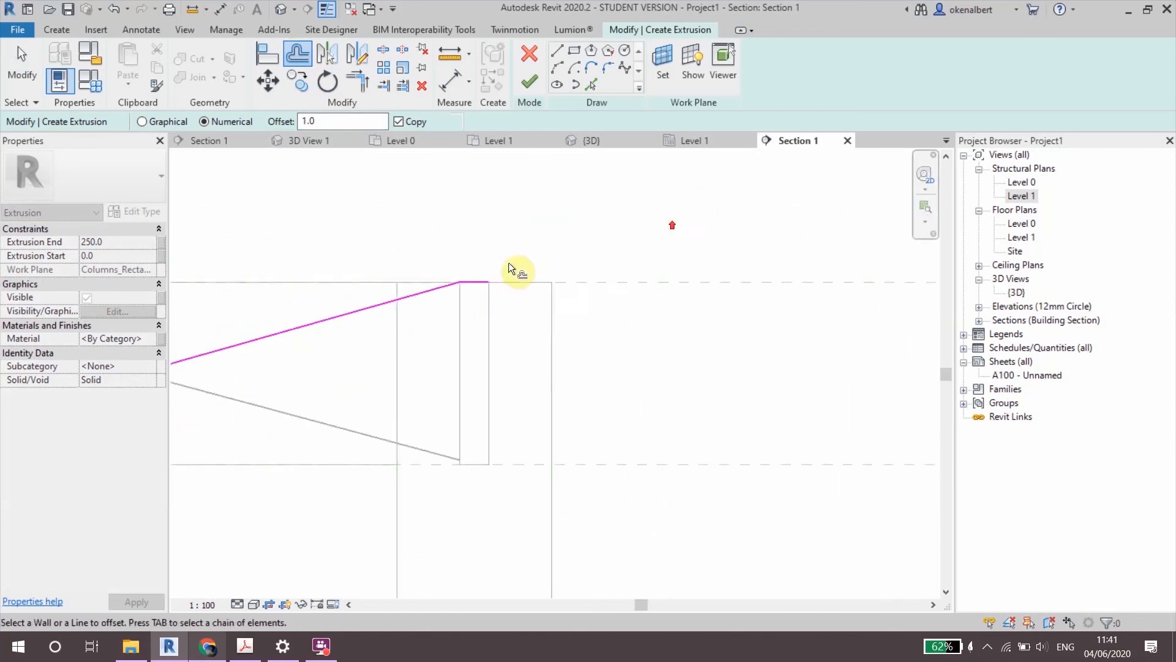
scroll(468, 284, up, 2)
click(563, 48)
scroll(456, 315, up, 4)
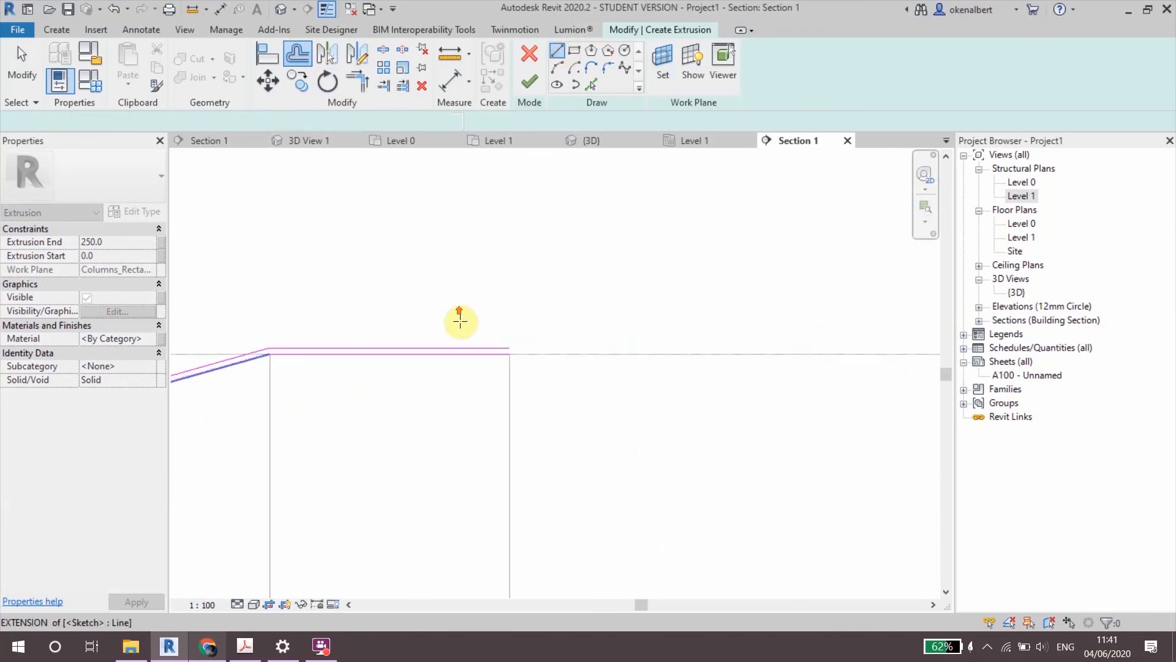
click(538, 362)
click(537, 371)
scroll(659, 399, down, 10)
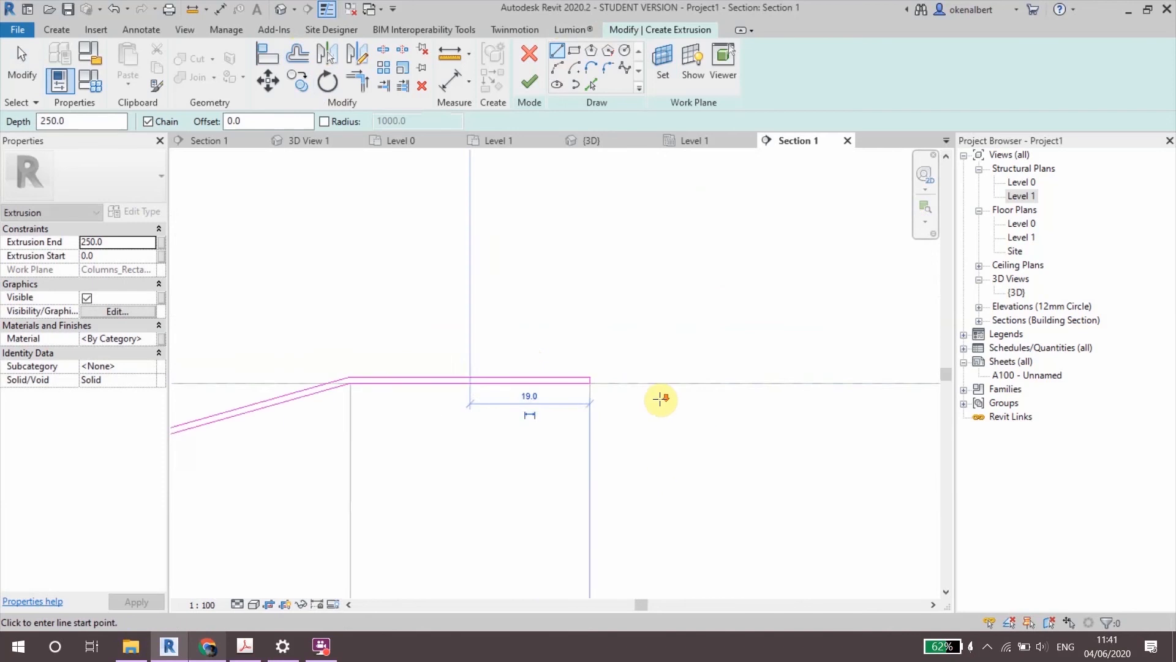
Step: Close the profile's left end with a short vertical line joining the two parallel lines under the edge beam
middle_drag(416, 446, 934, 342)
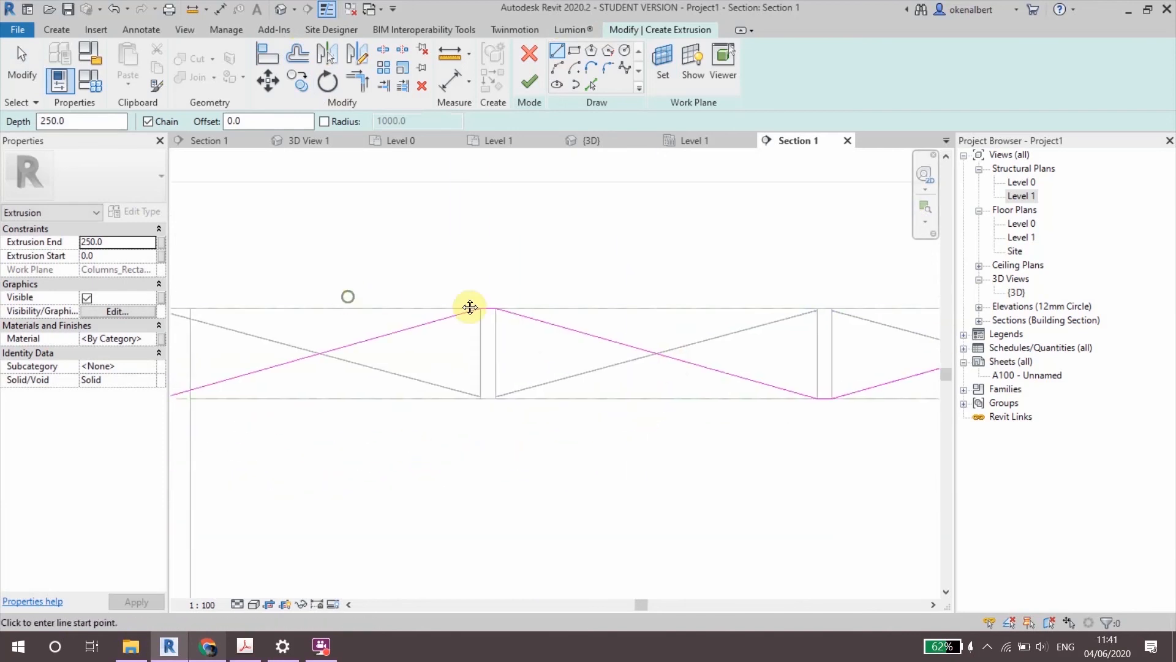
scroll(467, 307, up, 6)
scroll(646, 515, up, 4)
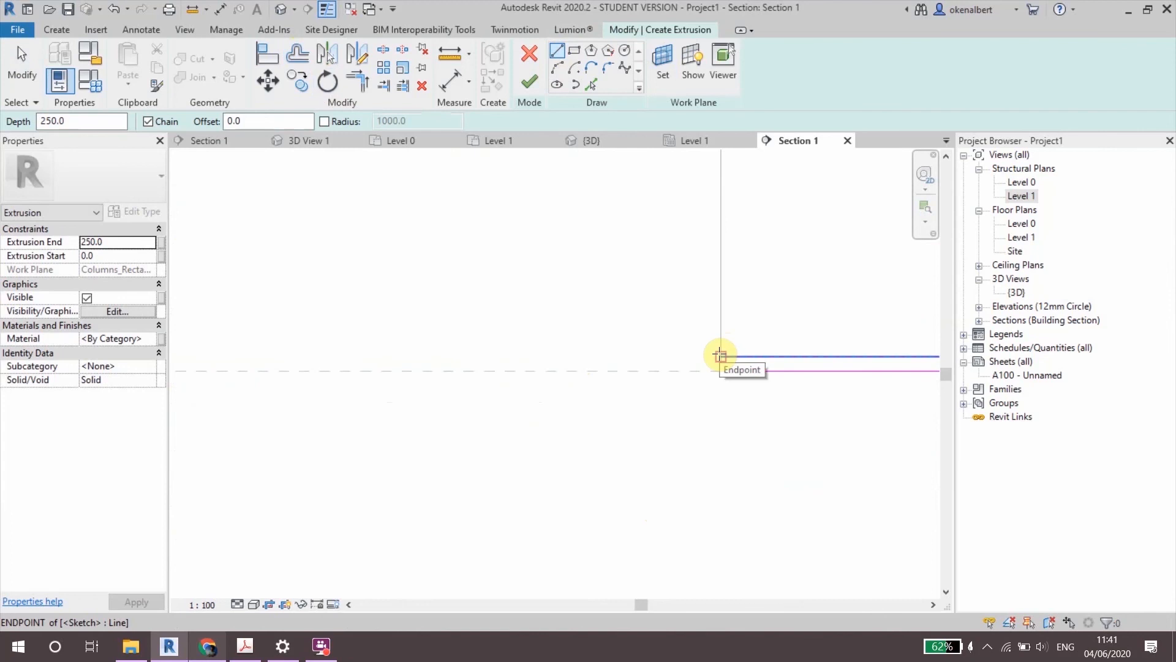
middle_drag(719, 355, 306, 354)
mouse_move(462, 380)
middle_down()
mouse_move(480, 421)
mouse_move(441, 433)
mouse_move(501, 436)
middle_up()
key(Escape)
scroll(483, 406, up, 2)
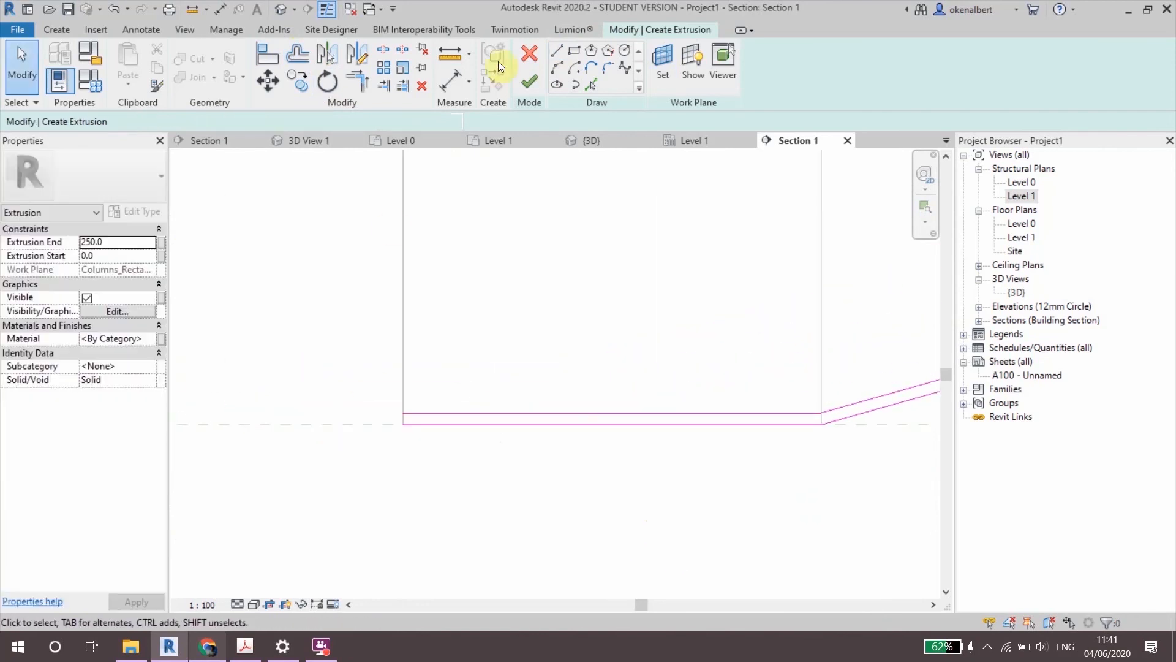
click(558, 54)
click(408, 412)
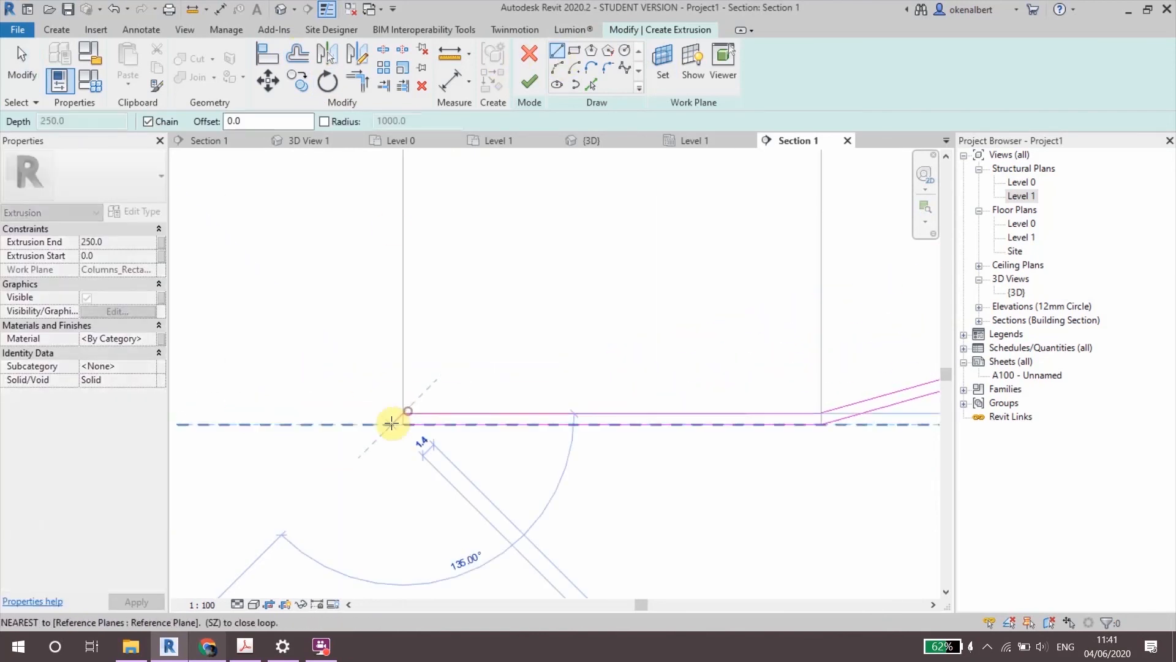
click(404, 424)
scroll(438, 373, down, 4)
key(Escape)
key(Escape)
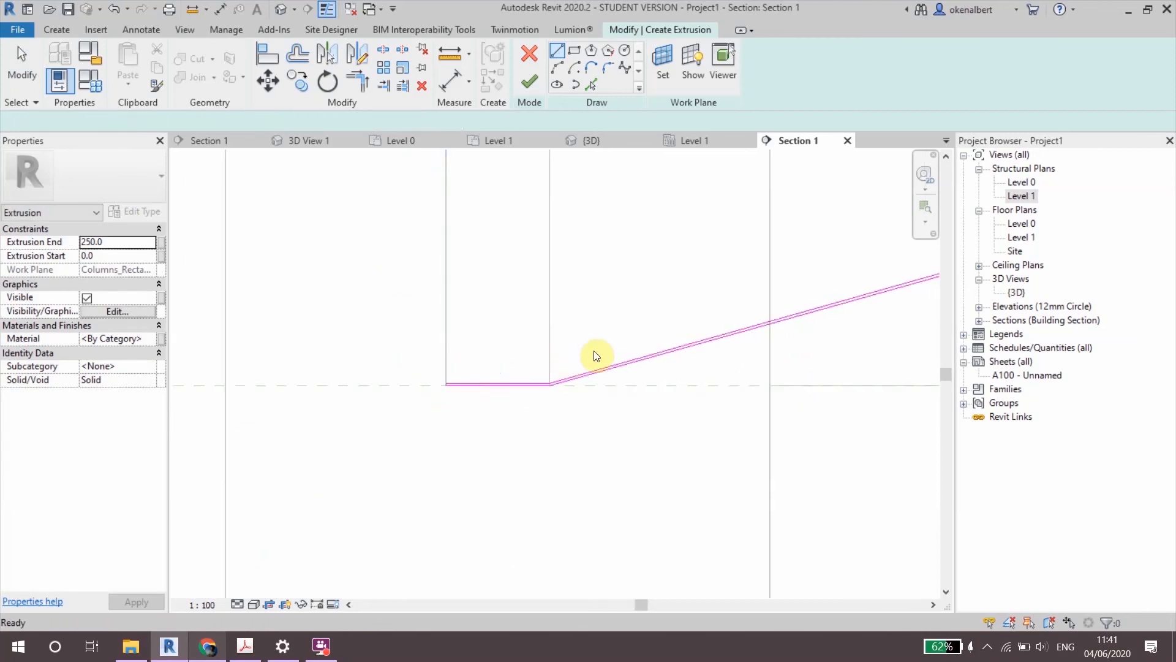
Step: Finish the profile sketch as an extrusion with a depth of 250 and show it in the {3D} view
mouse_move(599, 354)
middle_down()
mouse_move(554, 376)
mouse_move(381, 349)
middle_up()
scroll(384, 350, up, 1)
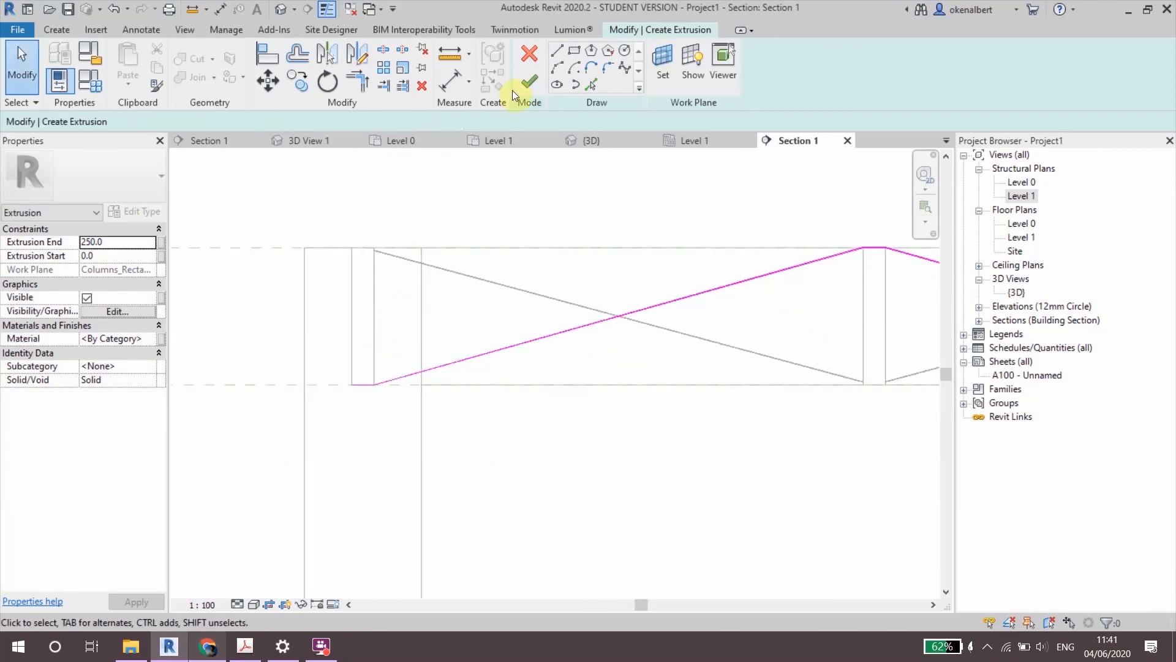
click(619, 141)
shift+middle_drag(593, 344, 668, 410)
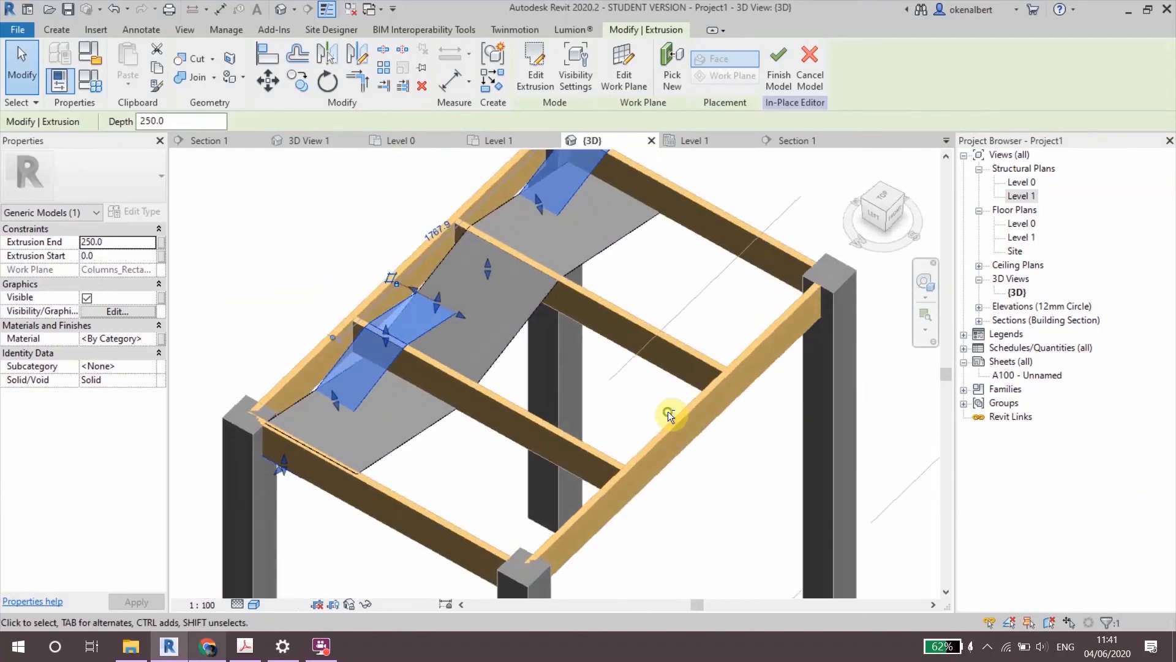
Step: Stretch the second strip beside the first, from about 691.6 to 1174.6 (depth 483), and open the Level 1 structural plan
drag(457, 314, 620, 390)
drag(414, 288, 600, 331)
shift+middle_drag(525, 315, 315, 452)
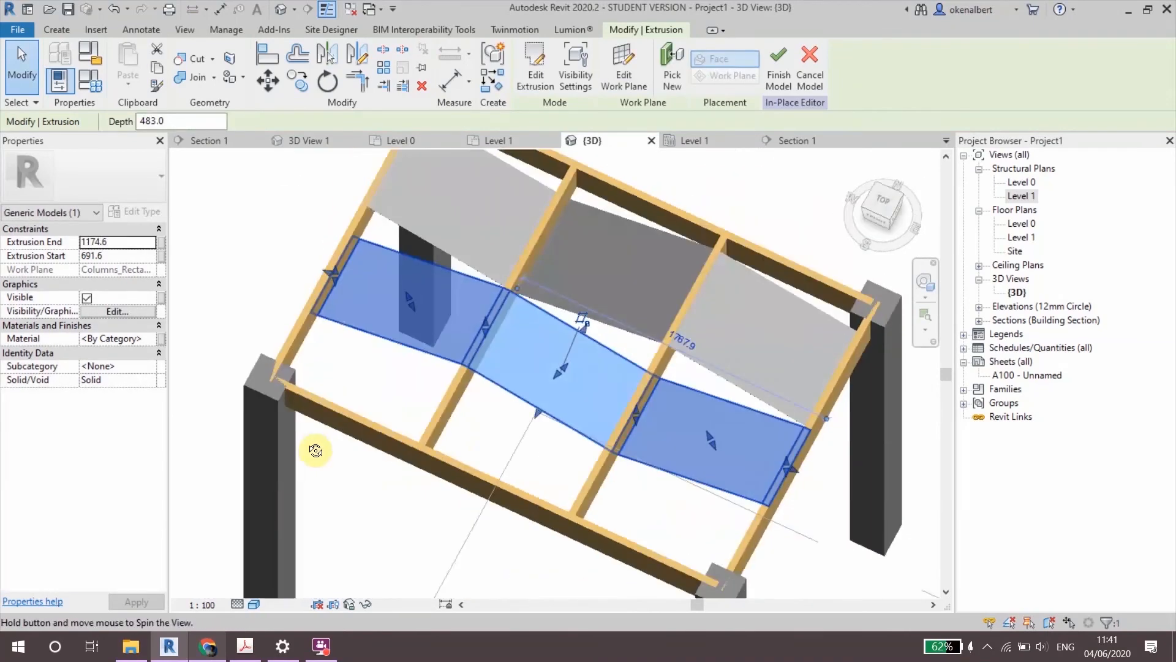
click(707, 144)
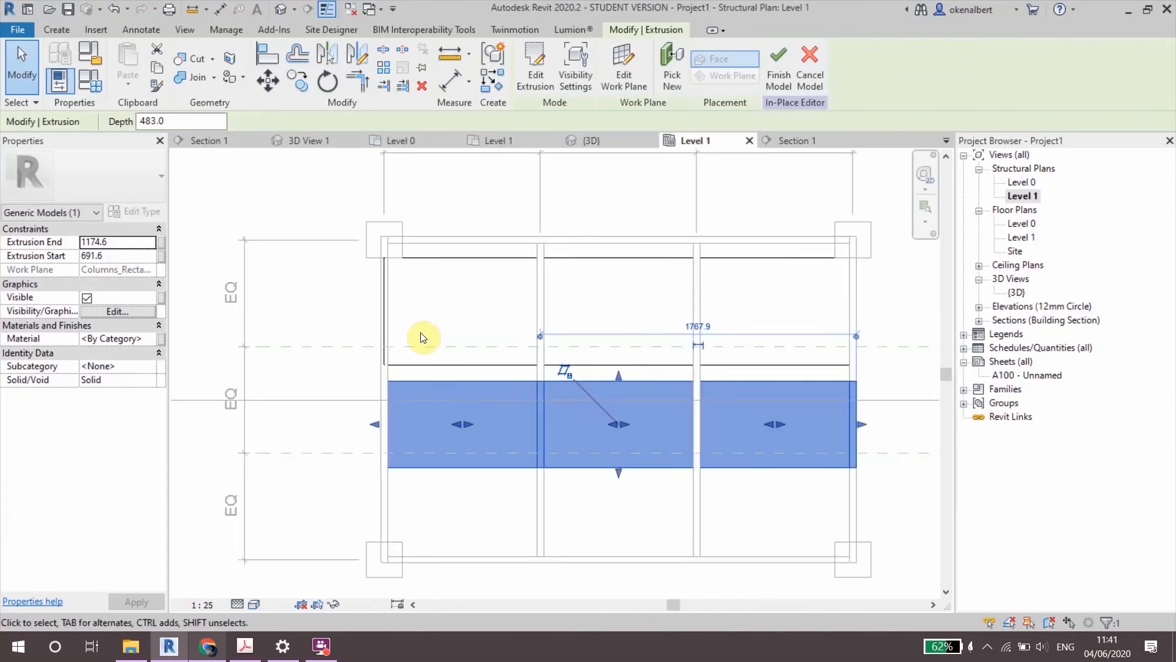
Step: Shorten the first strip to end at the upper dashed reference plane, with its extrusion end at 496.5
click(358, 350)
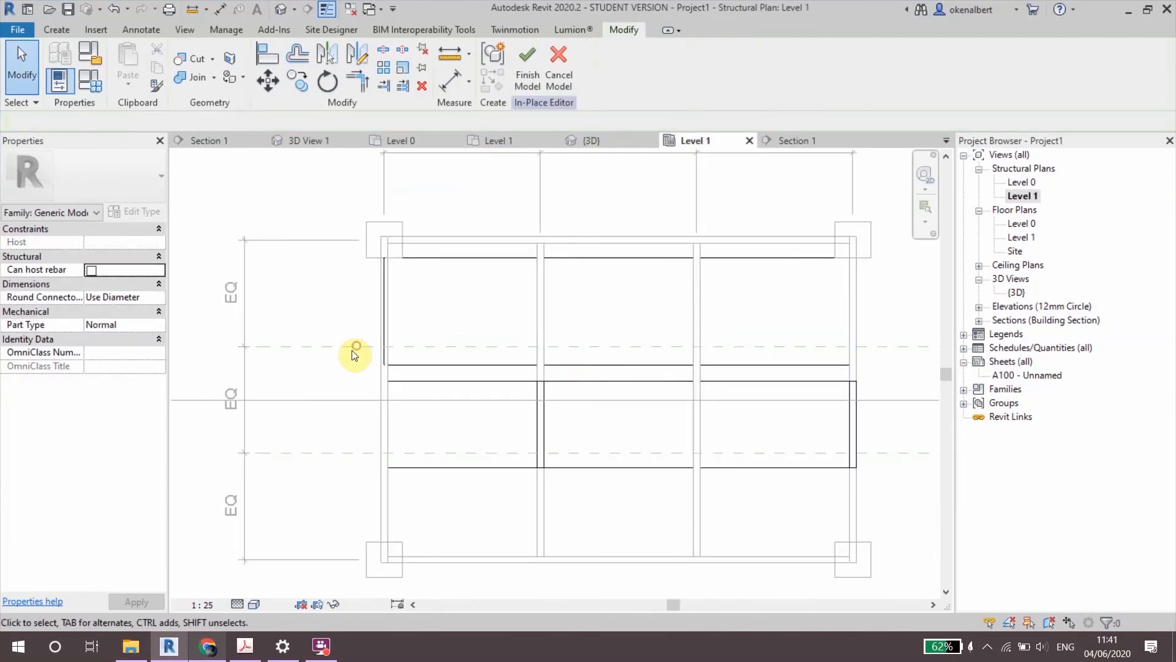
click(451, 364)
click(559, 361)
scroll(588, 361, up, 1)
middle_drag(611, 360, 598, 380)
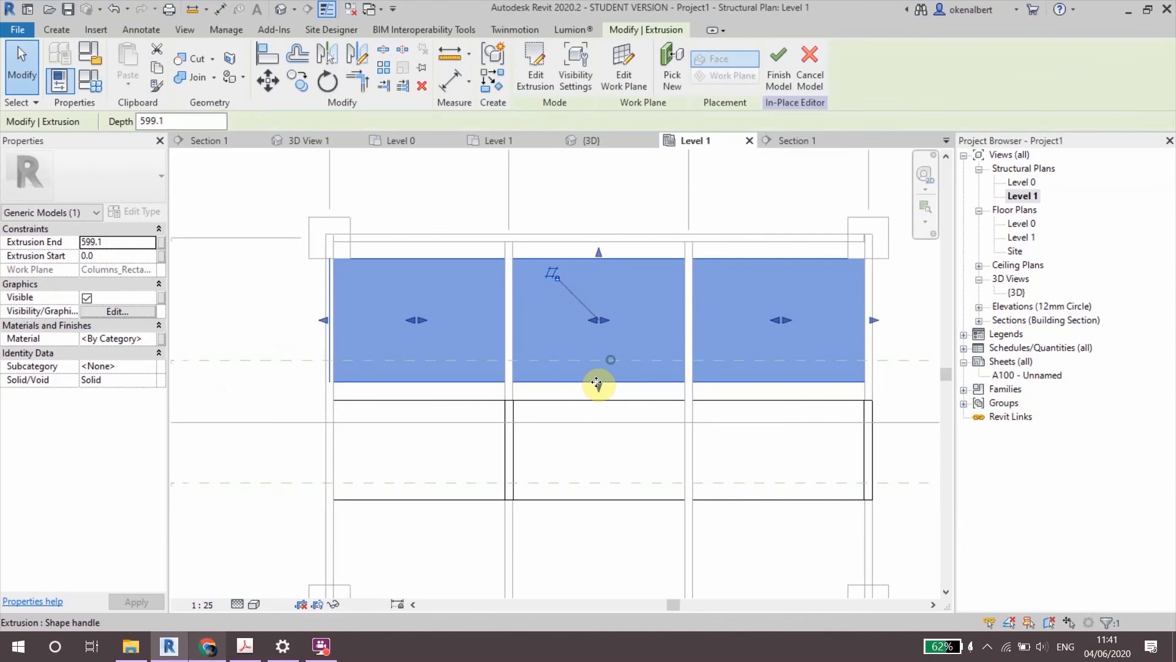
mouse_move(599, 380)
mouse_down()
mouse_move(604, 361)
mouse_move(595, 364)
mouse_up()
Step: Stretch the second strip to fill the bay between the two dashed reference planes, from 496.5 to 1092.9 (depth 596.5)
scroll(591, 386, down, 1)
click(604, 406)
drag(589, 487, 591, 472)
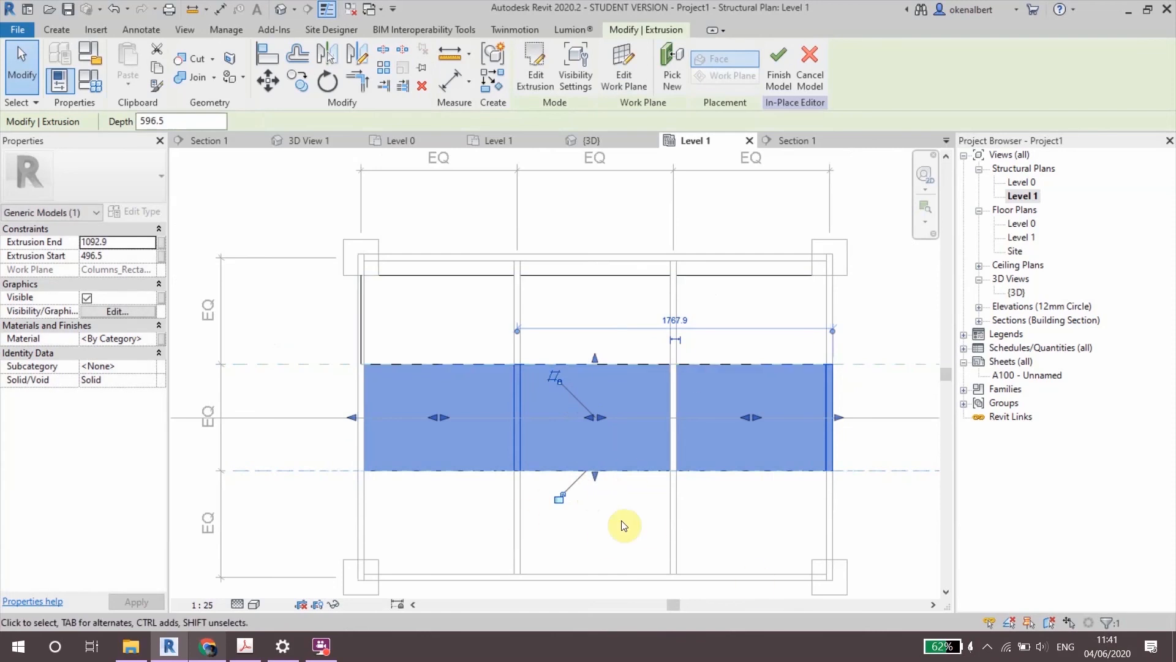
click(709, 282)
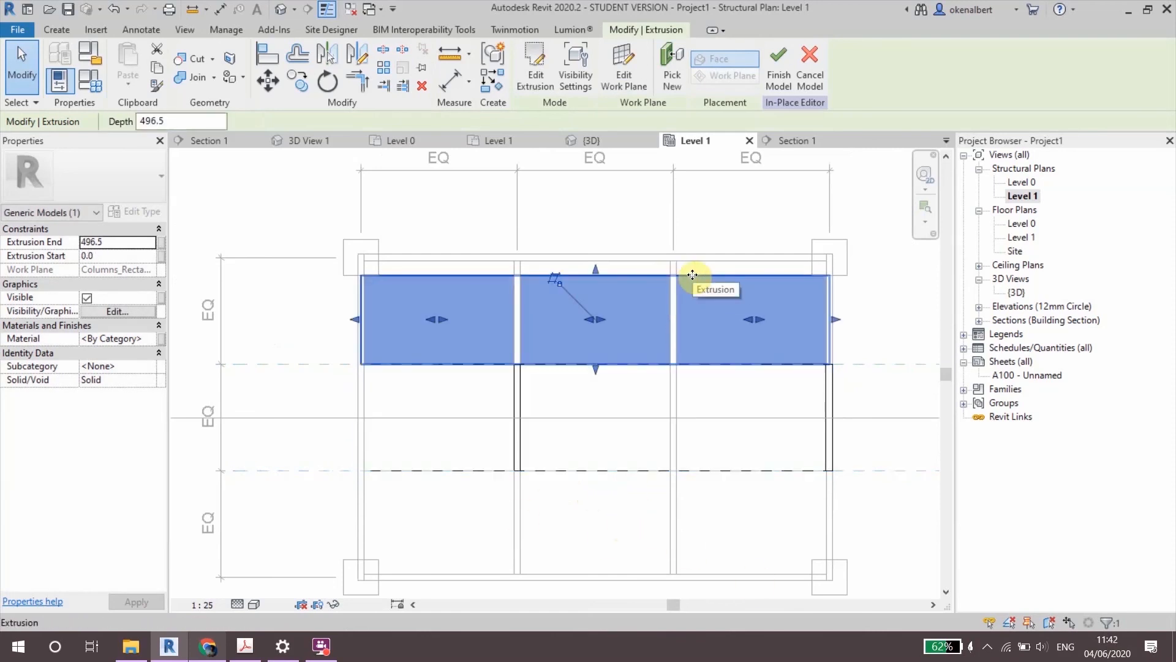
click(285, 76)
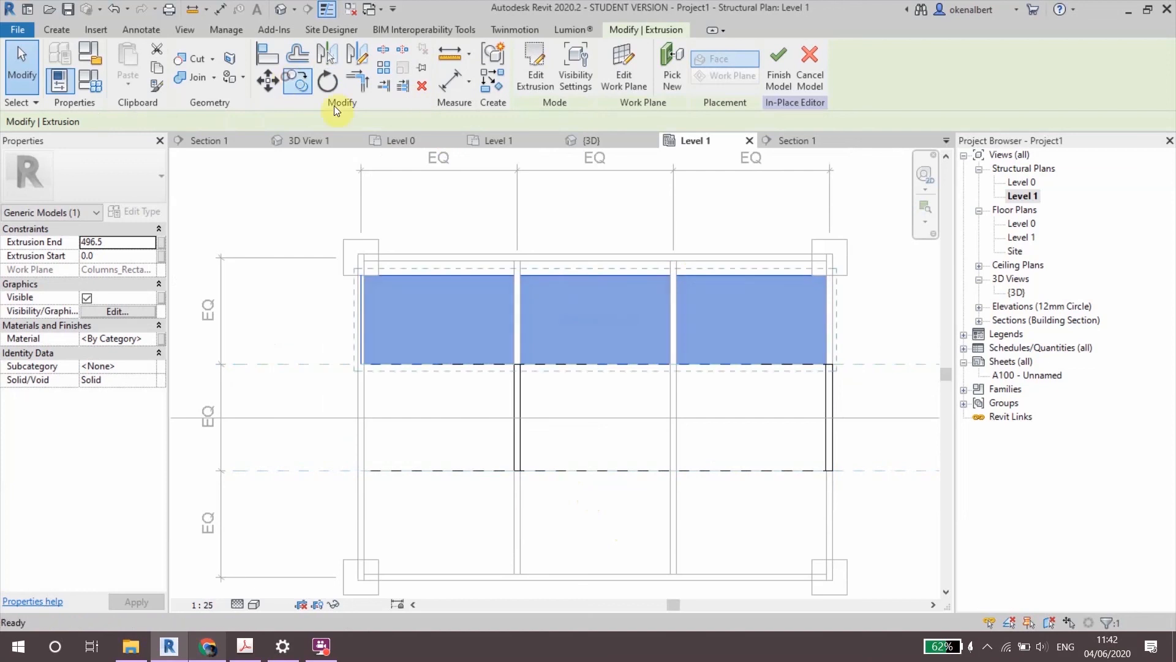
click(712, 276)
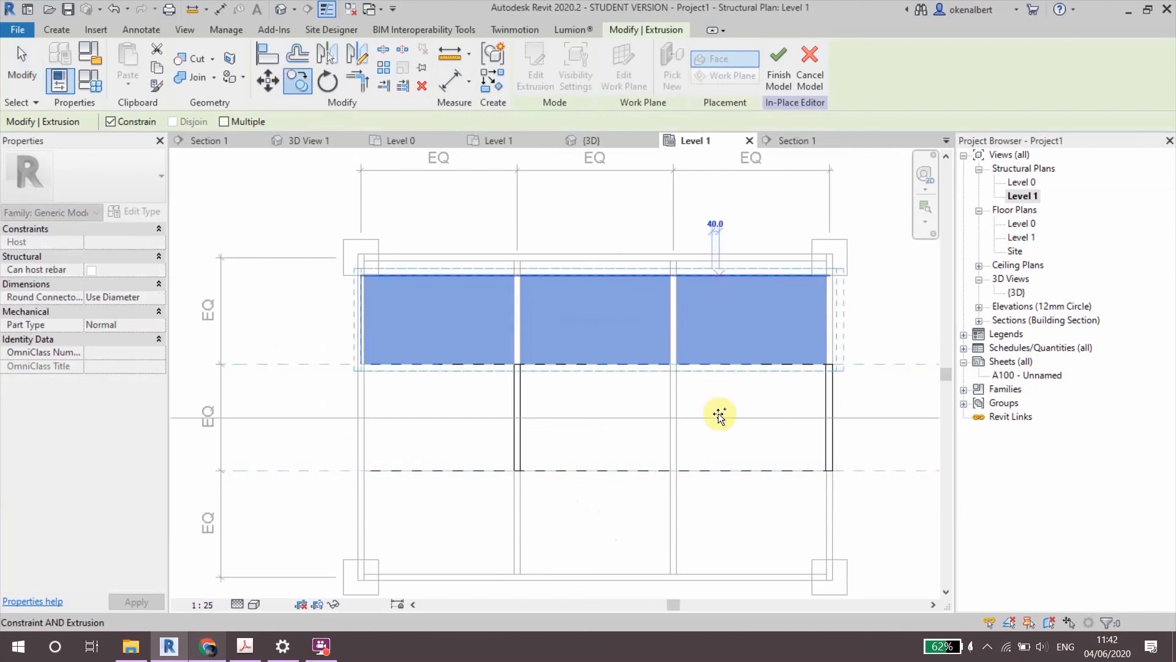
Step: Copy the first strip with Constrain off, from its outer edge to the lower dashed reference plane, to fill the third bay
click(634, 322)
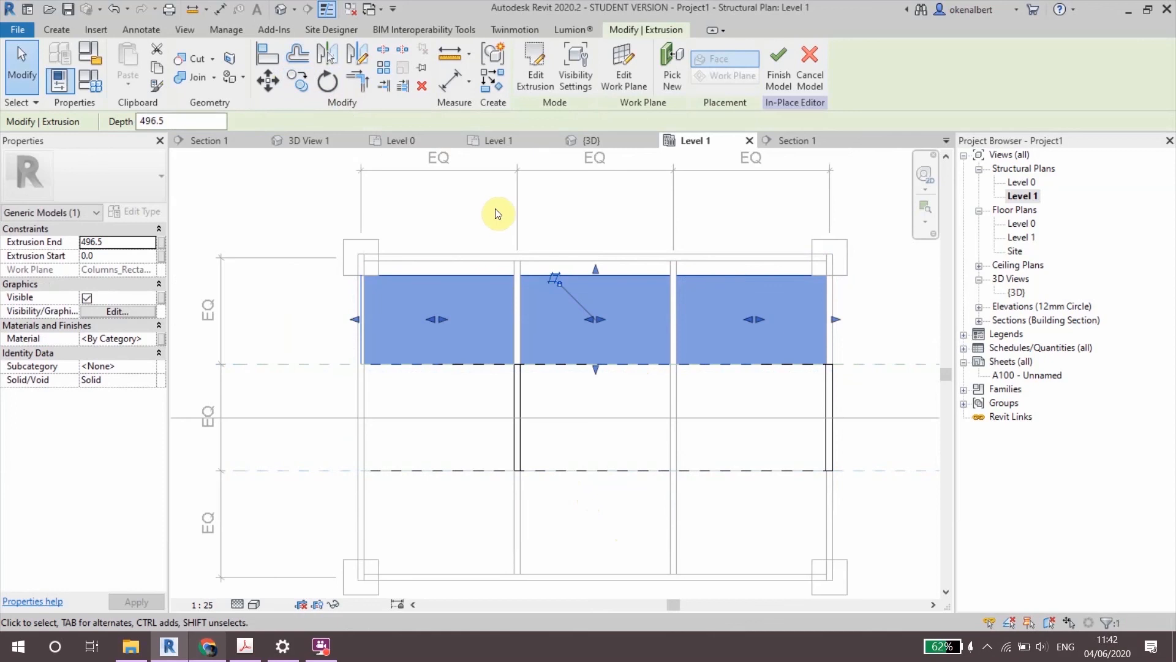
click(297, 80)
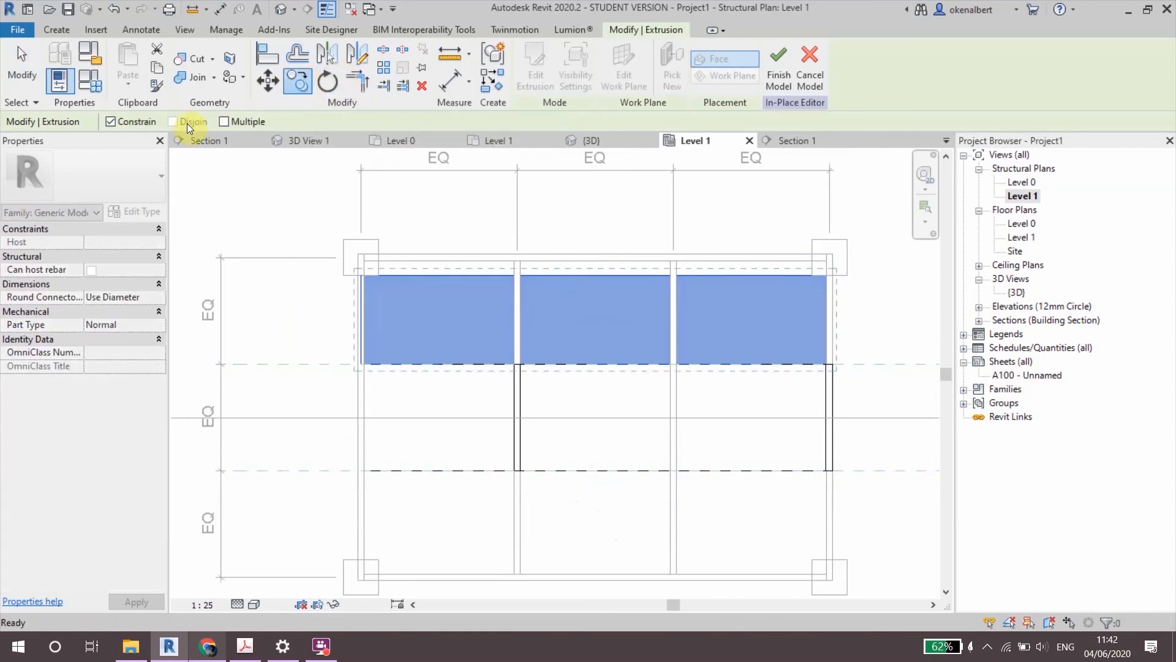
click(111, 121)
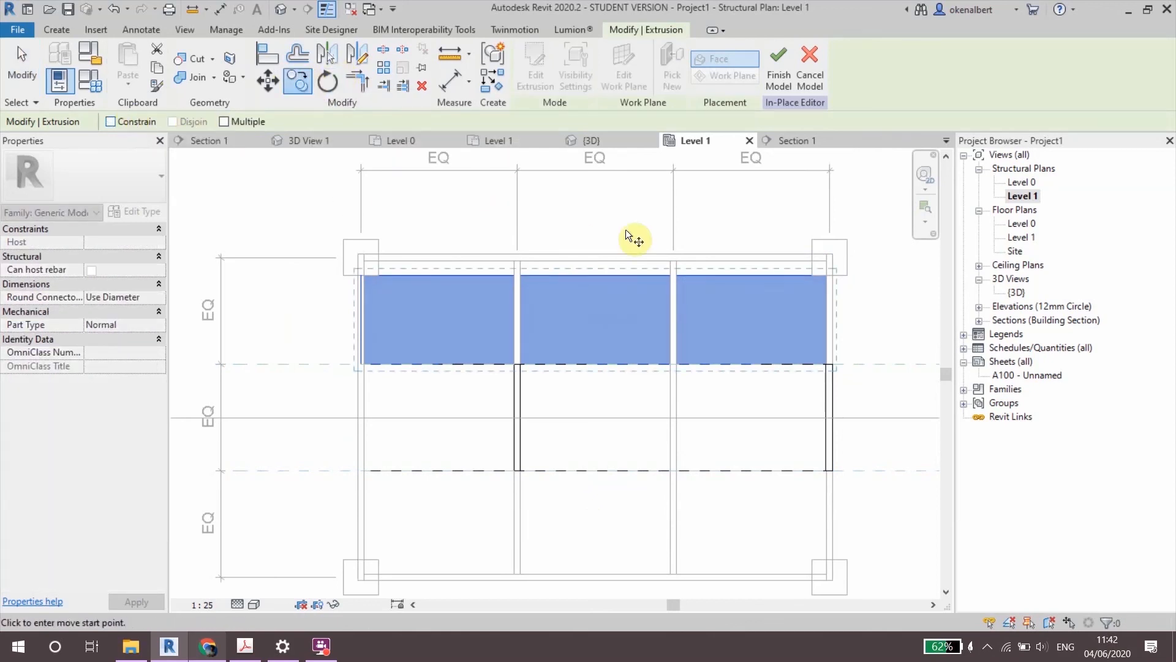
click(721, 275)
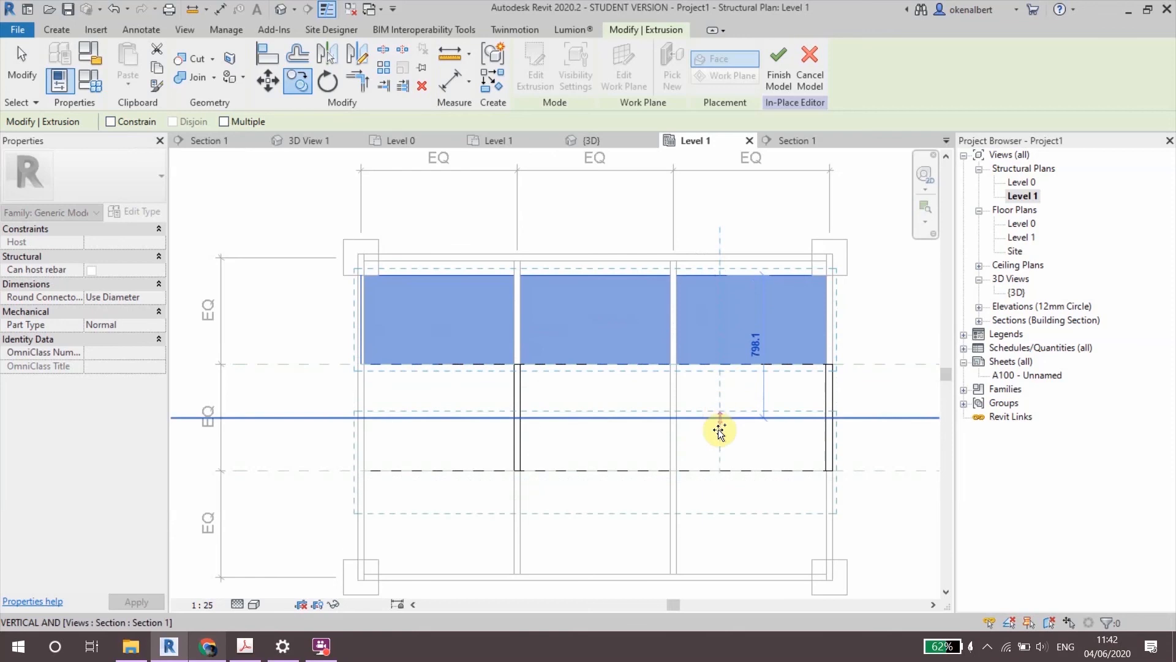
click(732, 478)
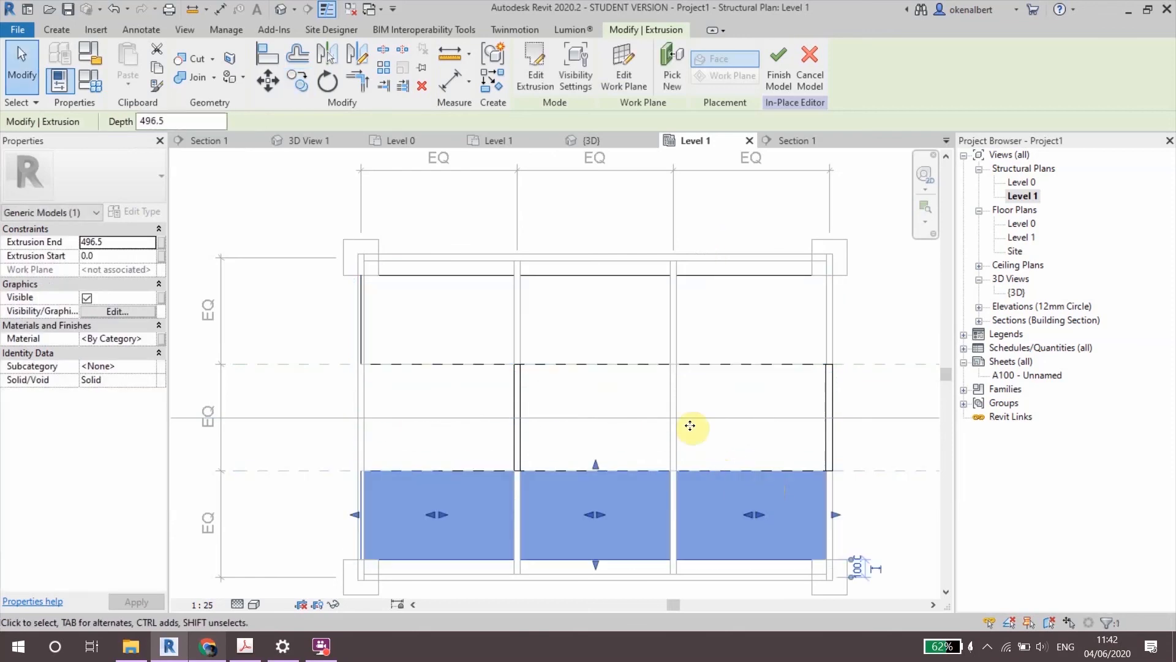
Step: Deselect the copied strip and inspect the three woven strips from above in the {3D} view
key(Escape)
click(592, 140)
shift+middle_drag(604, 388, 617, 488)
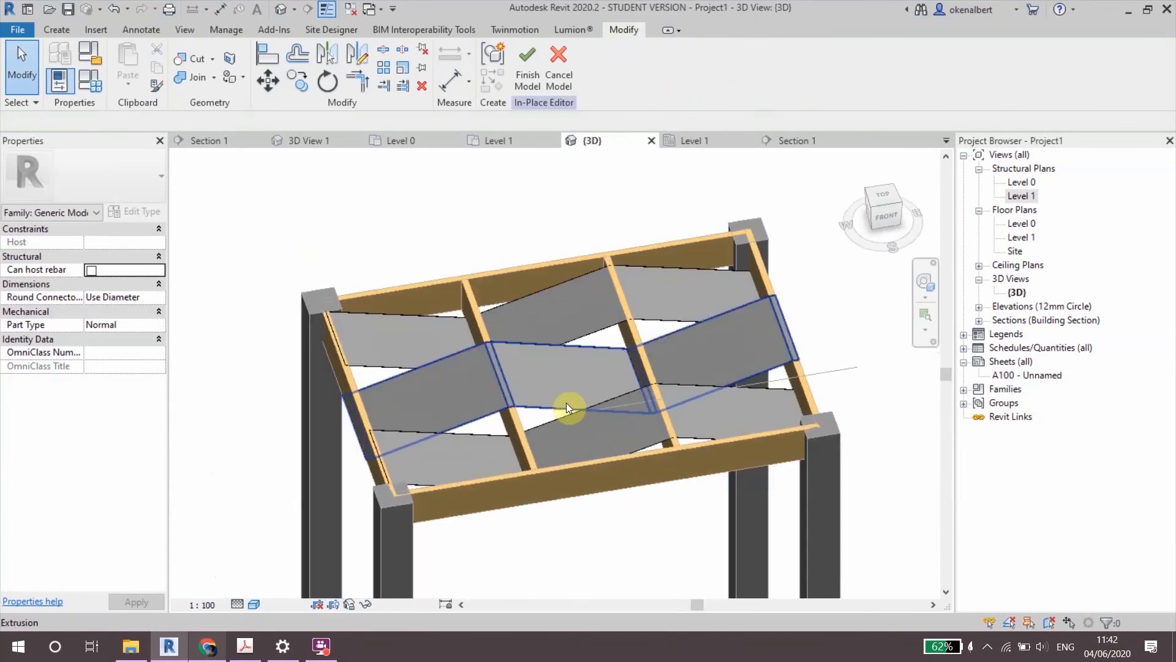